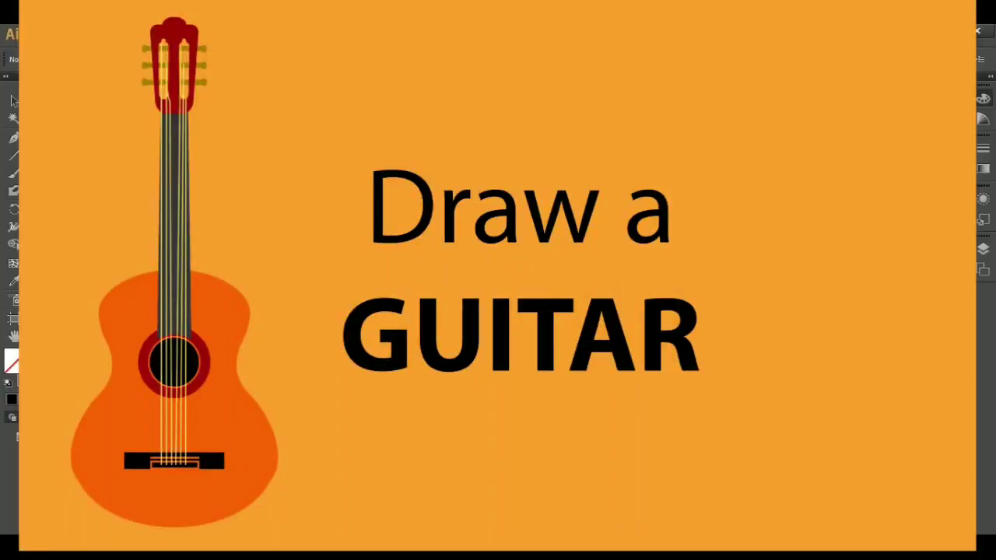
# Step: Draw an outline ellipse beside the reference guitar with the Ellipse Tool
pyautogui.moveTo(423, 237)
pyautogui.mouseDown()
pyautogui.moveTo(520, 291)
pyautogui.moveTo(492, 393)
pyautogui.moveTo(533, 411)
pyautogui.mouseUp()
pyautogui.click(16, 101)
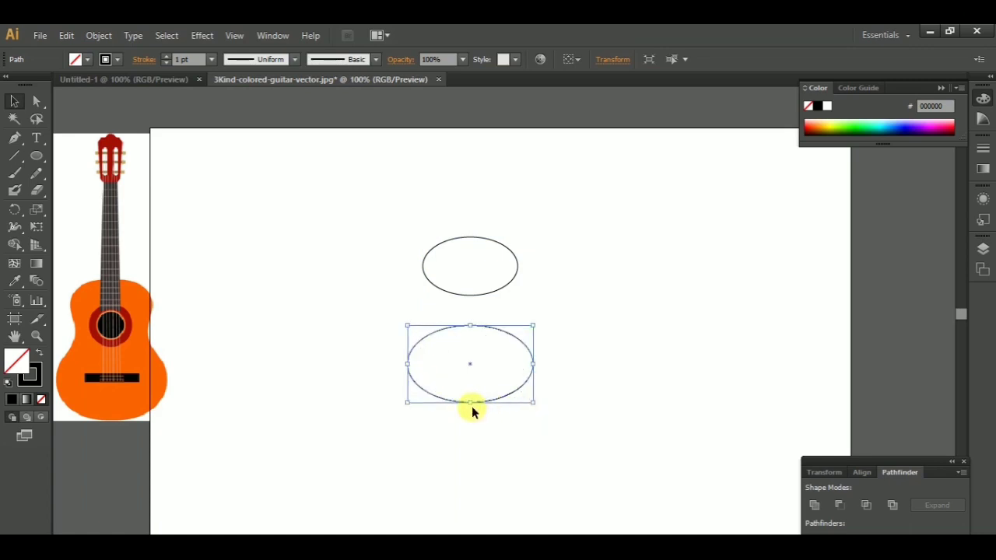
# Step: Stretch the lower ellipse downward to make it taller
pyautogui.moveTo(471, 403); pyautogui.dragTo(472, 417)
pyautogui.click(600, 453)
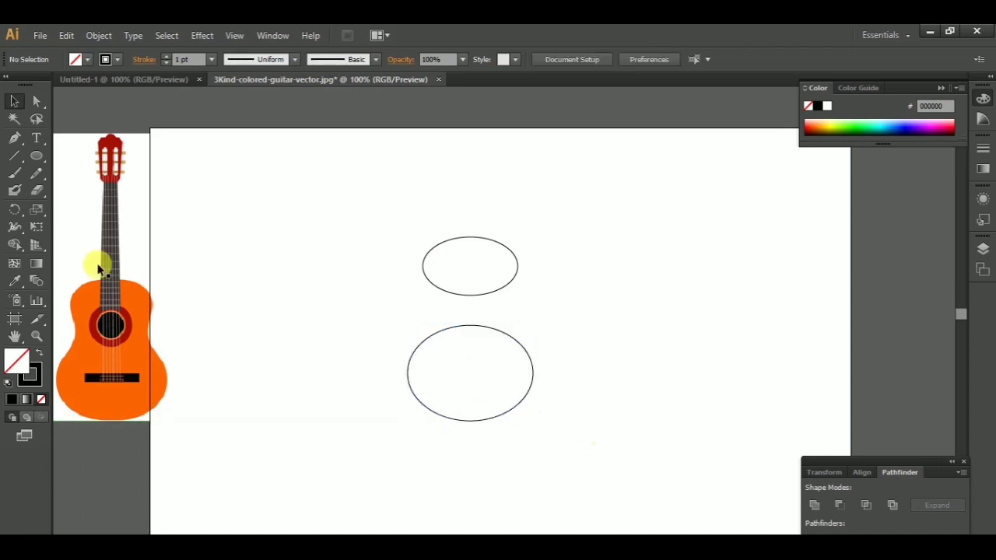
pyautogui.click(16, 138)
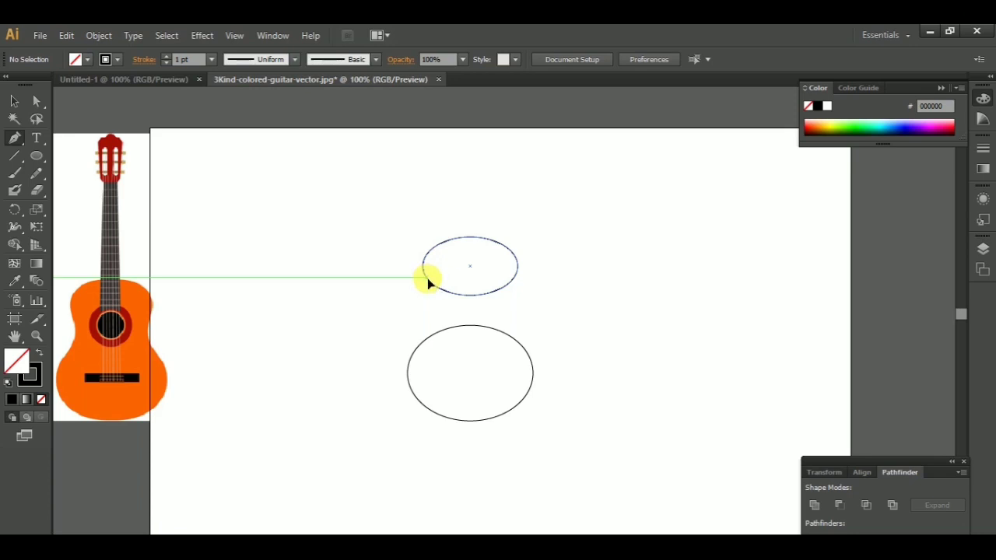
# Step: Pen a closed left-half body outline from the upper ellipse to the lower ellipse's bottom centre
pyautogui.click(426, 278)
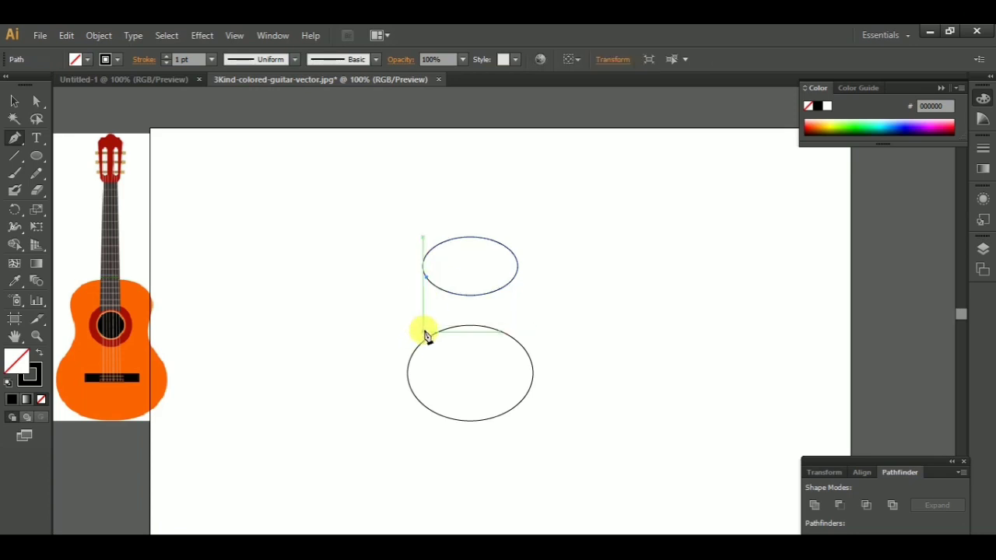
pyautogui.moveTo(422, 324); pyautogui.dragTo(410, 337)
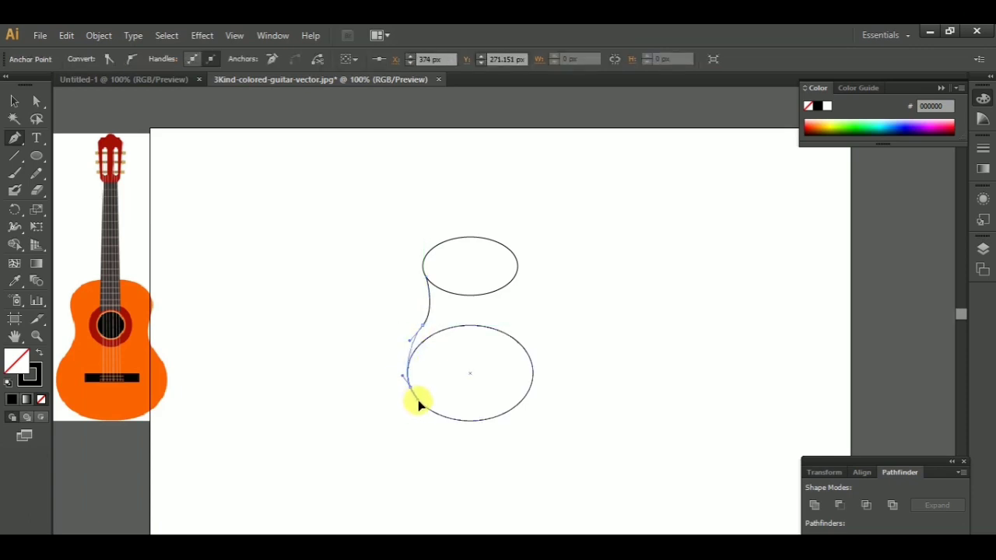
pyautogui.moveTo(421, 410); pyautogui.dragTo(473, 397)
pyautogui.click(470, 388)
pyautogui.click(470, 277)
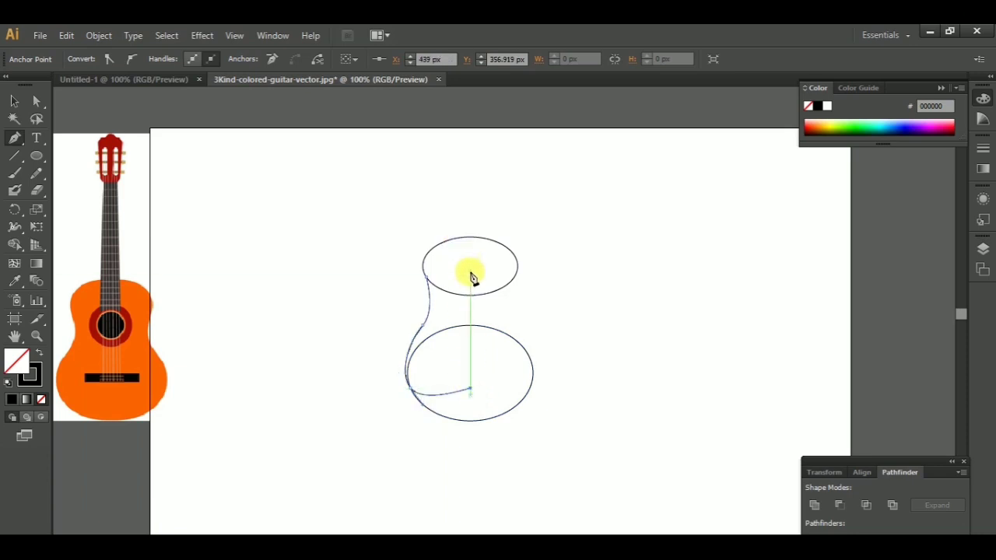
pyautogui.click(427, 277)
pyautogui.click(14, 203)
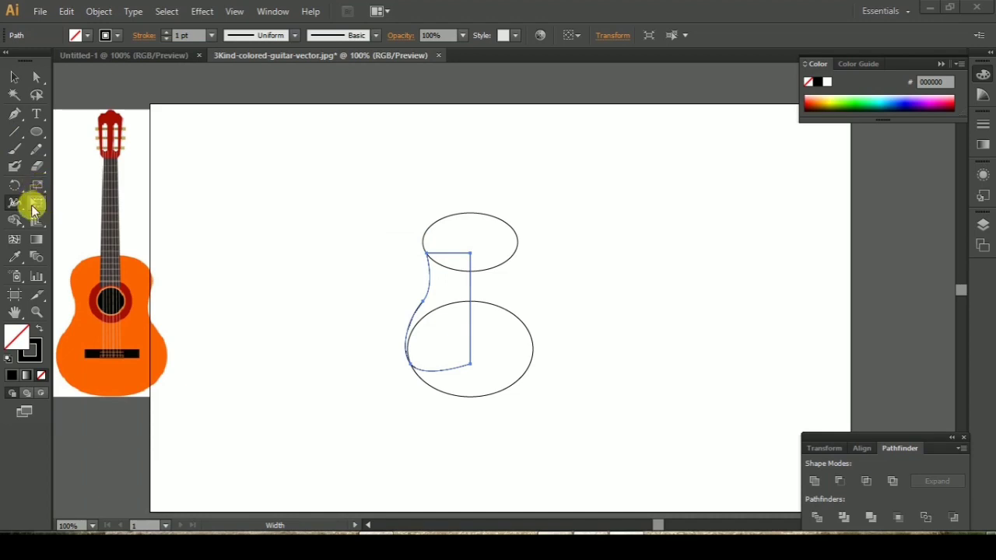
# Step: Reflect a copy of the left half-outline across the vertical centre axis to form the right half
pyautogui.moveTo(14, 186); pyautogui.dragTo(85, 204)
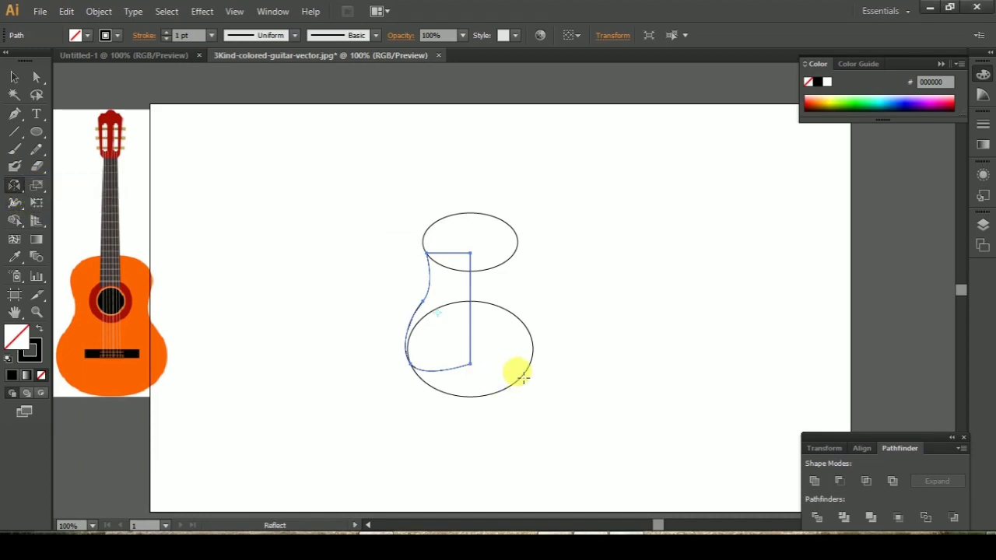
pyautogui.keyDown('alt'); pyautogui.click(469, 362); pyautogui.keyUp('alt')
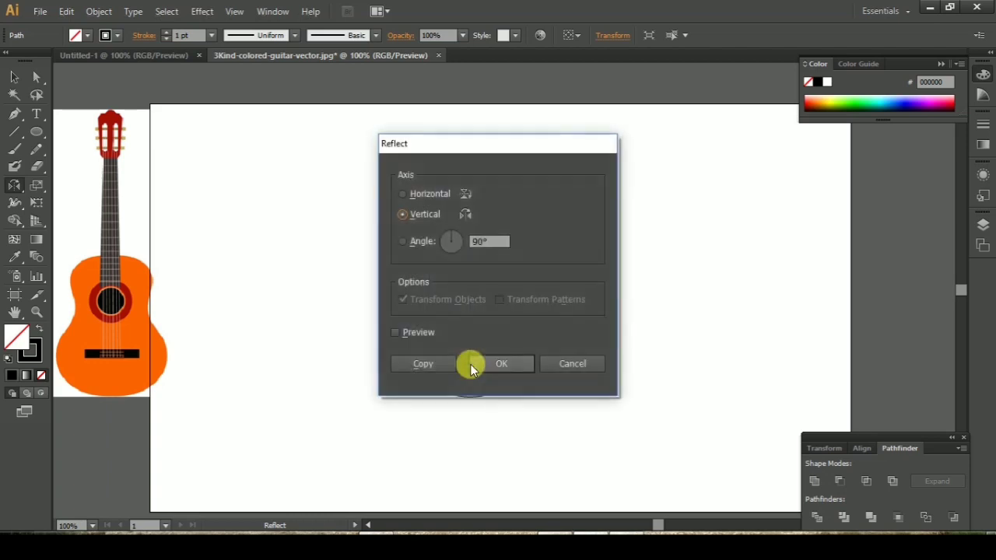
pyautogui.moveTo(512, 147); pyautogui.dragTo(757, 147)
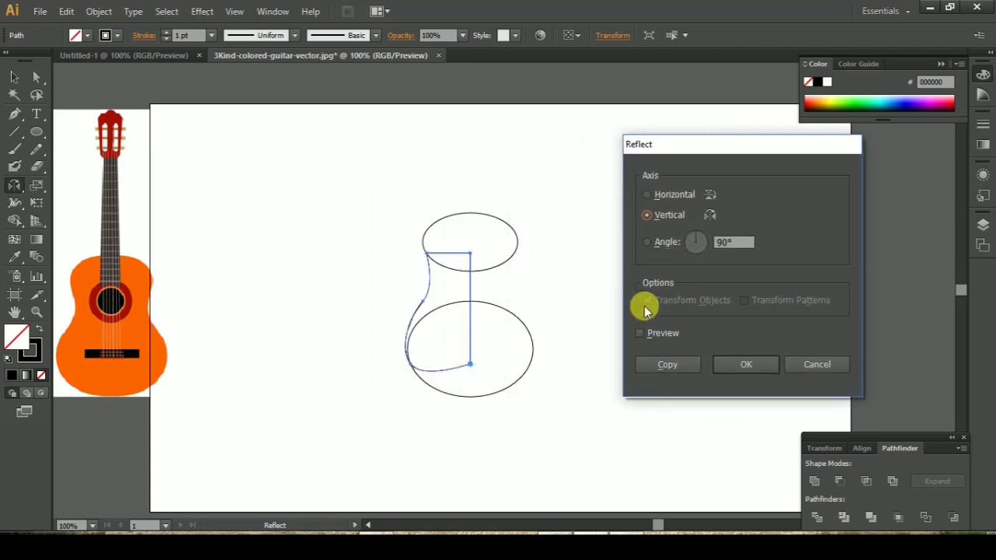
pyautogui.click(641, 334)
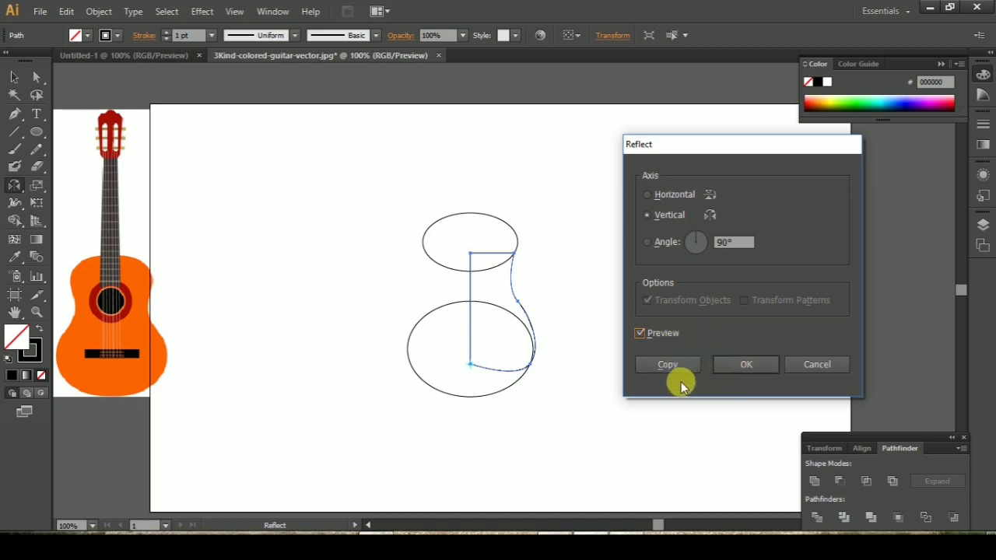
pyautogui.click(668, 365)
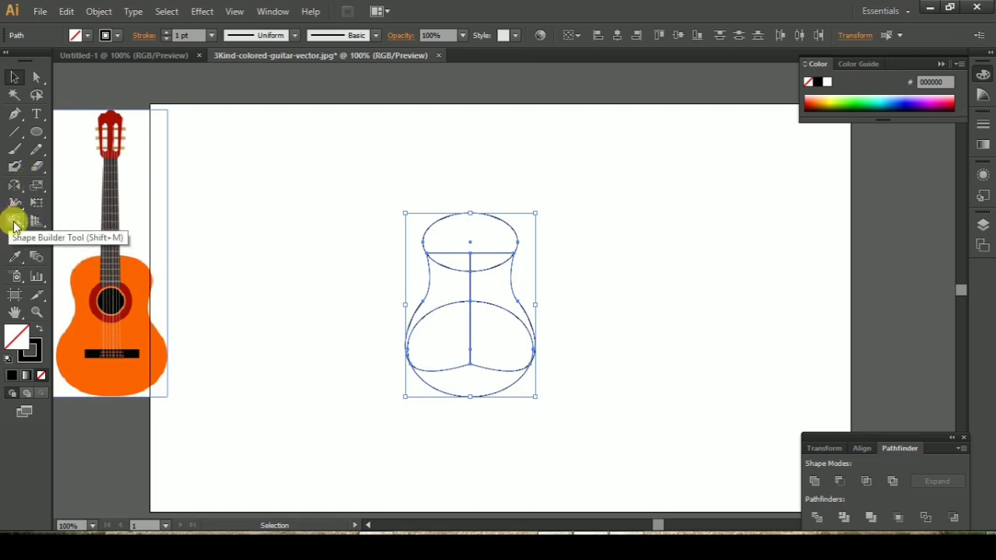
# Step: Merge the outline regions into one body shape filled with the reference guitar's orange
pyautogui.click(14, 226)
pyautogui.moveTo(489, 235)
pyautogui.mouseDown()
pyautogui.moveTo(498, 331)
pyautogui.moveTo(444, 367)
pyautogui.moveTo(479, 260)
pyautogui.moveTo(472, 378)
pyautogui.moveTo(502, 327)
pyautogui.mouseUp()
pyautogui.click(14, 76)
pyautogui.click(14, 257)
pyautogui.click(138, 330)
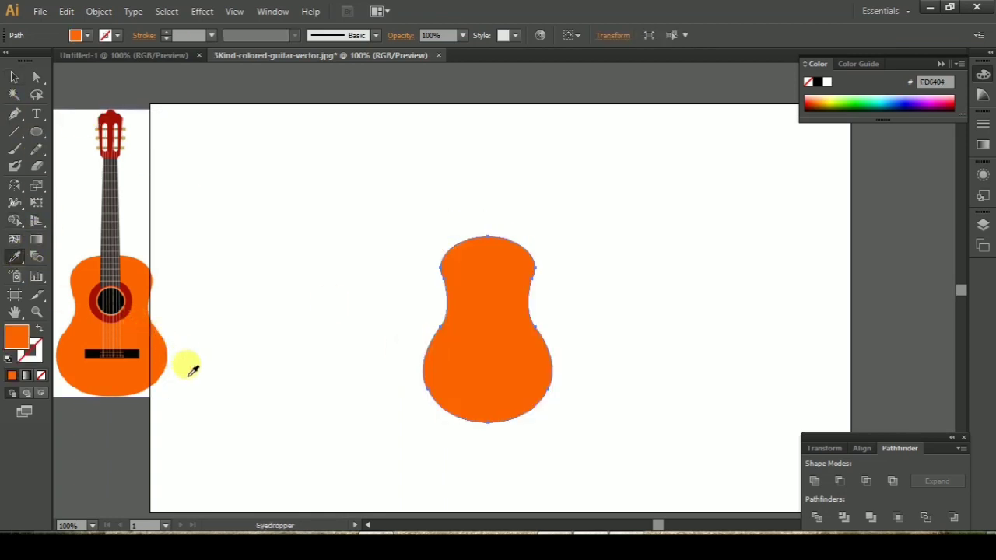
# Step: Shorten the body slightly, scale it up, and shift it slightly right and down
pyautogui.click(14, 76)
pyautogui.click(380, 194)
pyautogui.click(485, 278)
pyautogui.moveTo(487, 421); pyautogui.dragTo(490, 398)
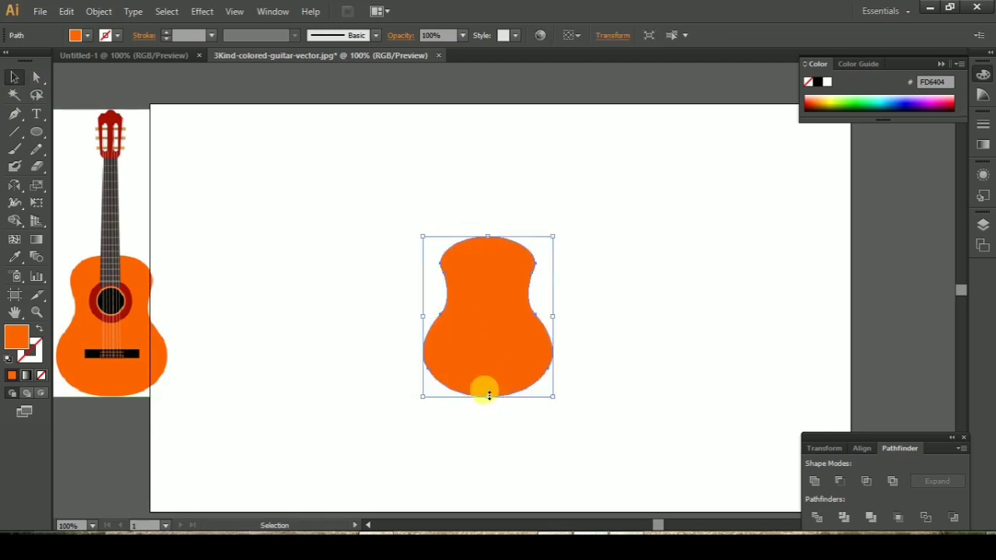
pyautogui.moveTo(488, 397); pyautogui.dragTo(483, 398)
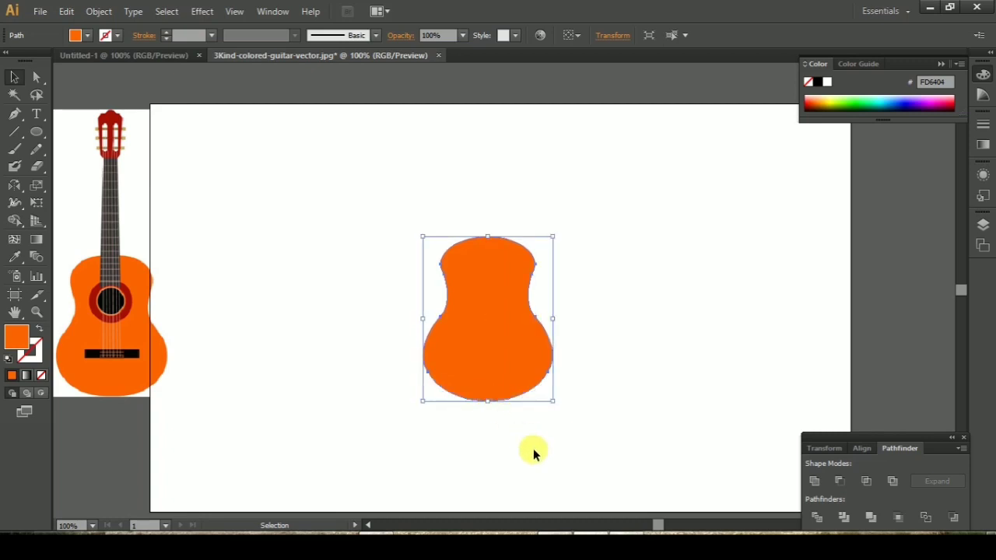
pyautogui.moveTo(547, 240); pyautogui.dragTo(563, 205)
pyautogui.moveTo(498, 335); pyautogui.dragTo(516, 359)
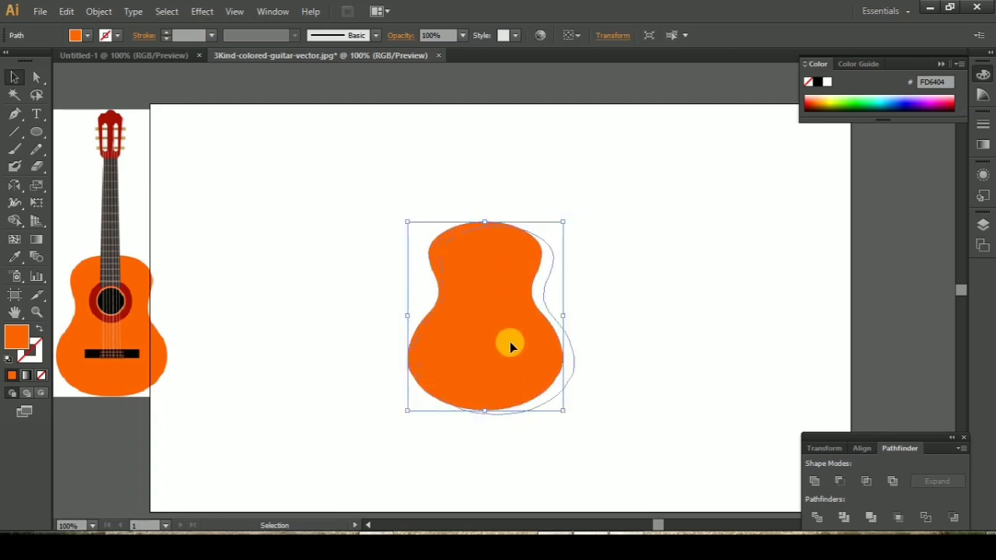
# Step: Narrow the body slightly from its right side and move it further right
pyautogui.click(619, 354)
pyautogui.click(561, 382)
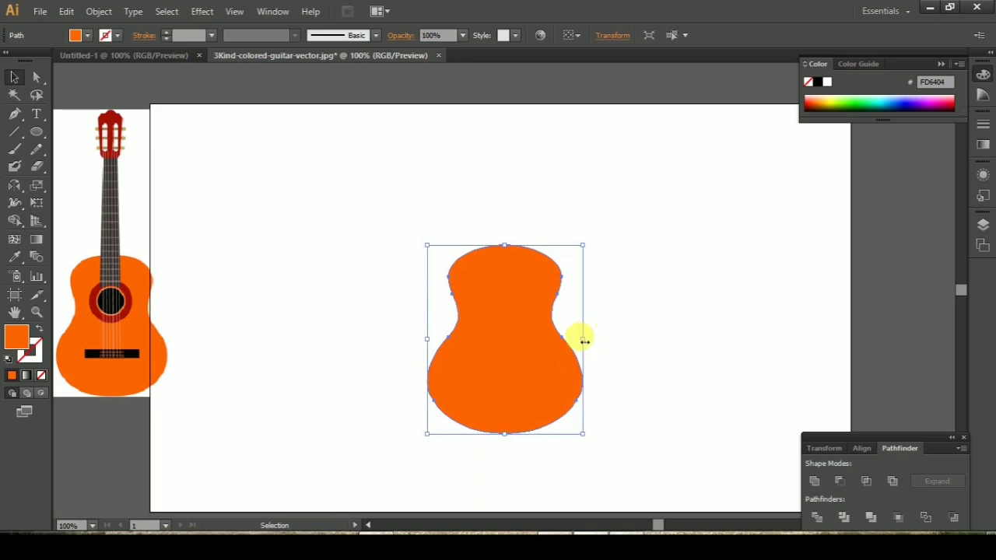
pyautogui.click(582, 345)
pyautogui.click(551, 363)
pyautogui.moveTo(578, 338); pyautogui.dragTo(580, 340)
pyautogui.click(623, 340)
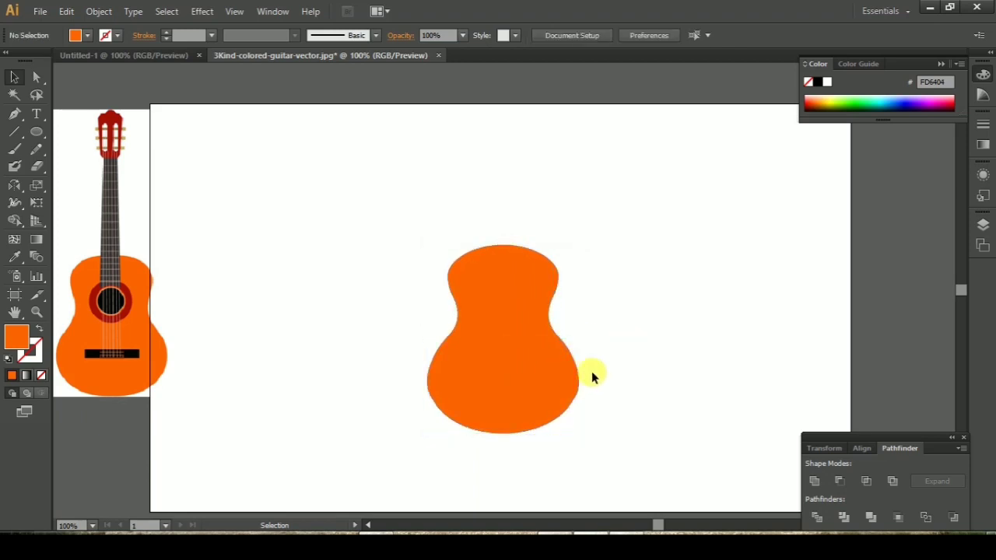
pyautogui.moveTo(579, 376); pyautogui.dragTo(666, 345)
pyautogui.click(36, 132)
# Step: Draw a circle left of the body filled with the reference's dark red
pyautogui.moveTo(291, 277); pyautogui.dragTo(372, 358)
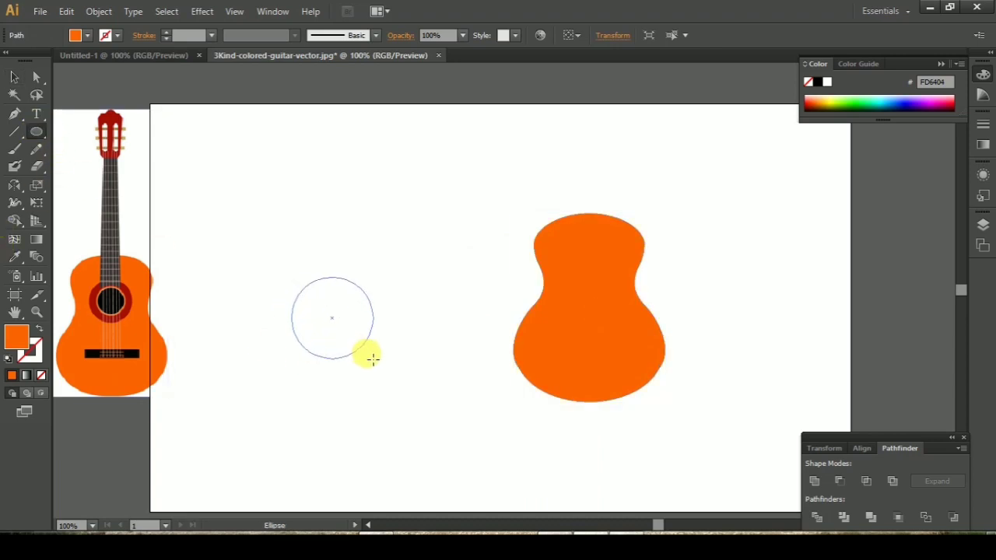
pyautogui.click(14, 257)
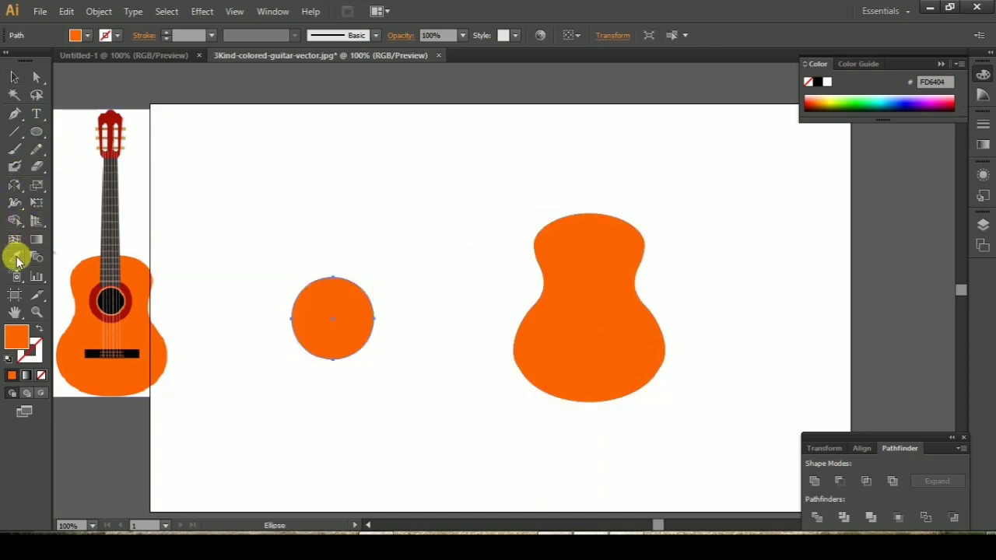
pyautogui.click(127, 285)
pyautogui.click(14, 77)
pyautogui.click(284, 193)
pyautogui.click(344, 320)
# Step: Add a smaller inner circle filled with the body's orange
pyautogui.press('a')
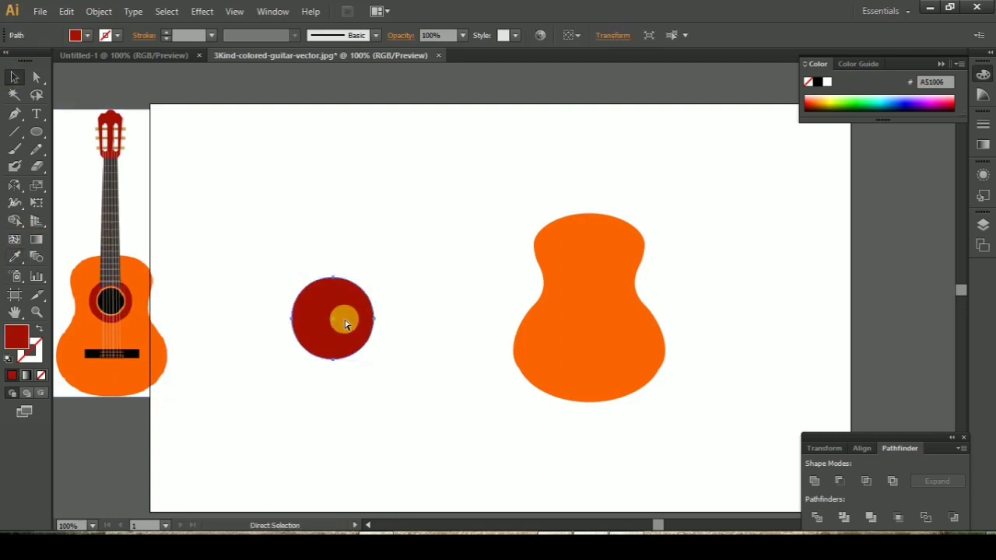
pyautogui.moveTo(373, 277); pyautogui.dragTo(374, 289)
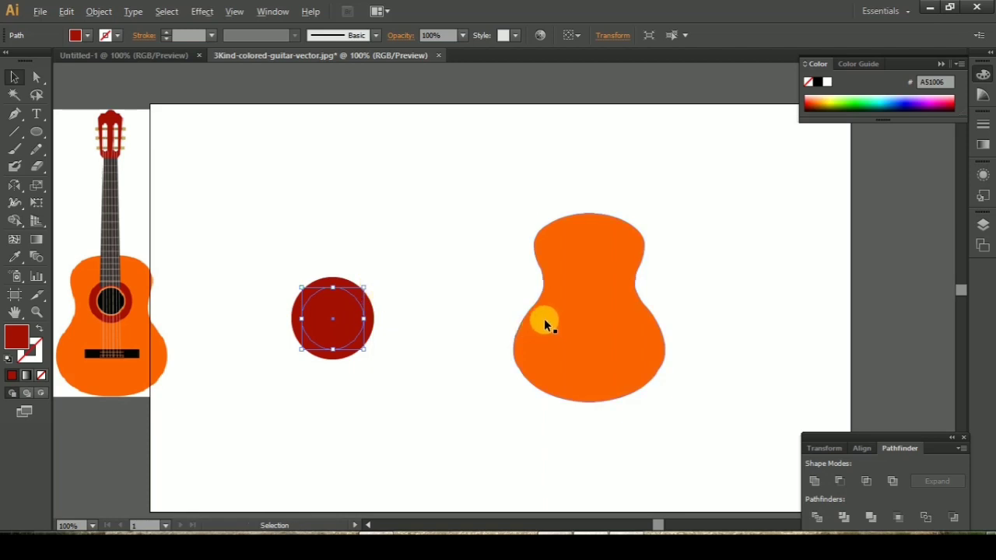
pyautogui.click(16, 258)
pyautogui.click(611, 294)
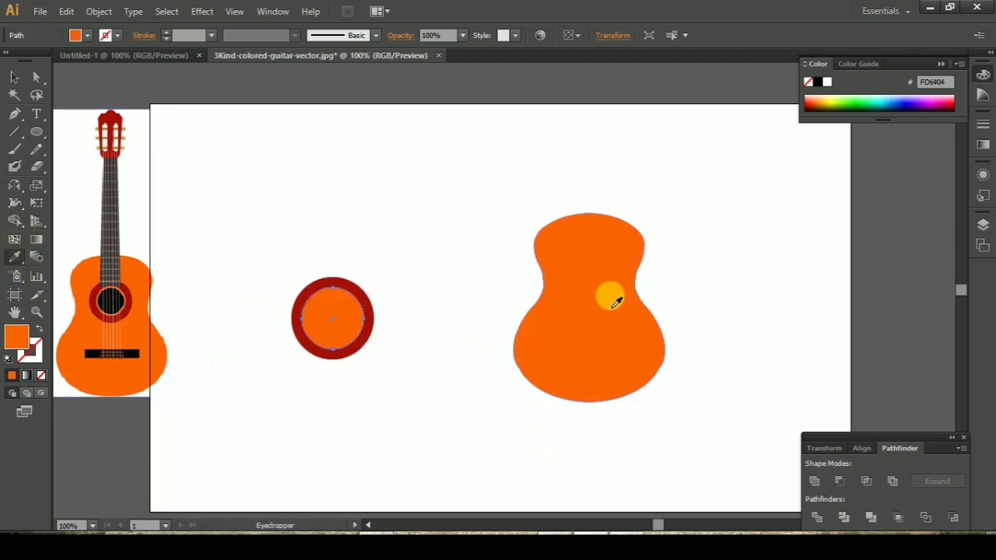
pyautogui.press('v')
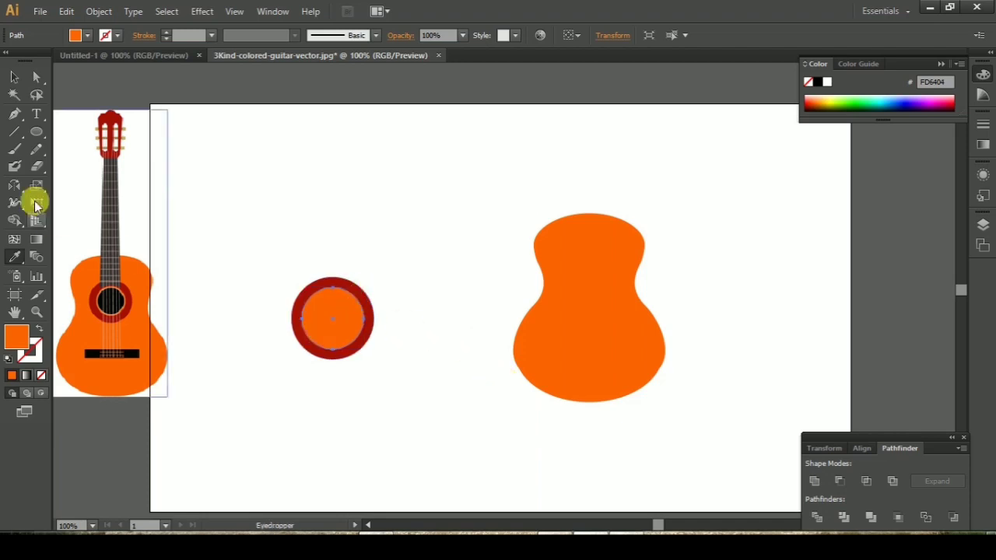
pyautogui.click(14, 77)
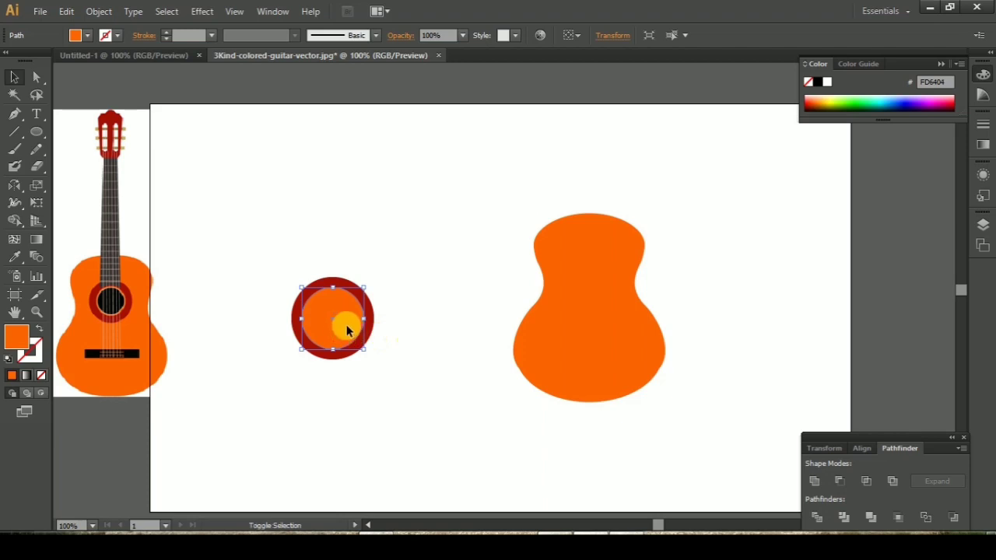
pyautogui.moveTo(364, 290)
pyautogui.mouseDown()
pyautogui.moveTo(357, 296)
pyautogui.moveTo(367, 292)
pyautogui.mouseUp()
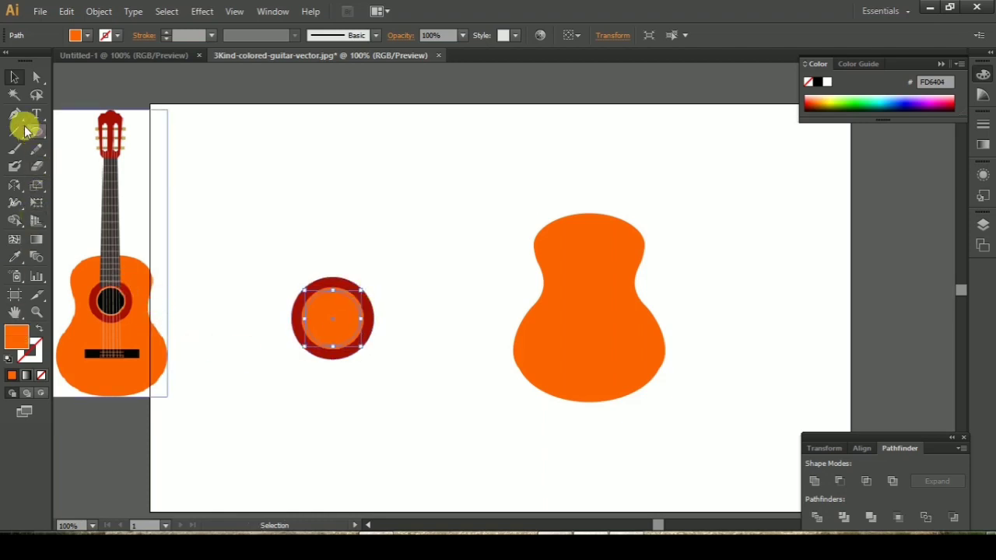
# Step: Fill the innermost soundhole circle with the reference's black
pyautogui.click(14, 257)
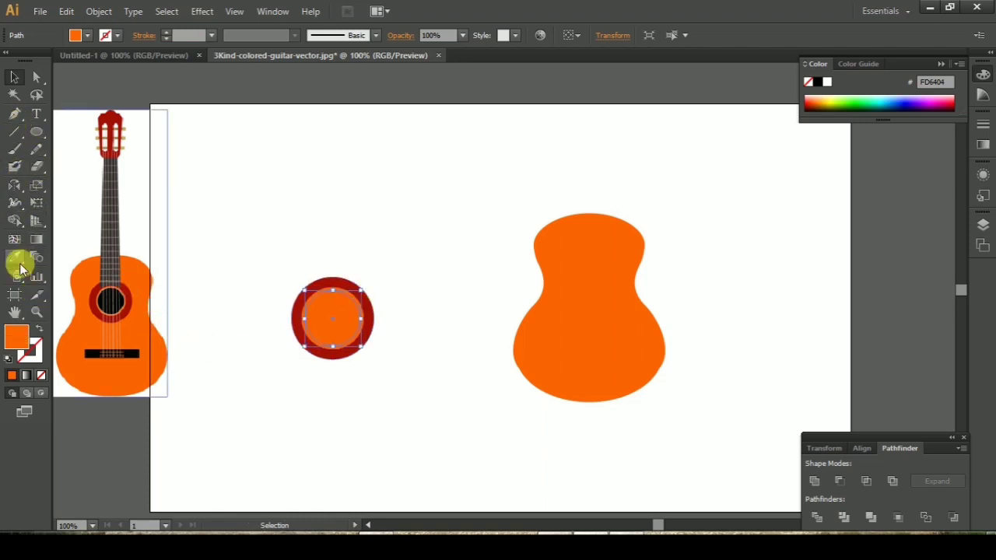
pyautogui.click(105, 298)
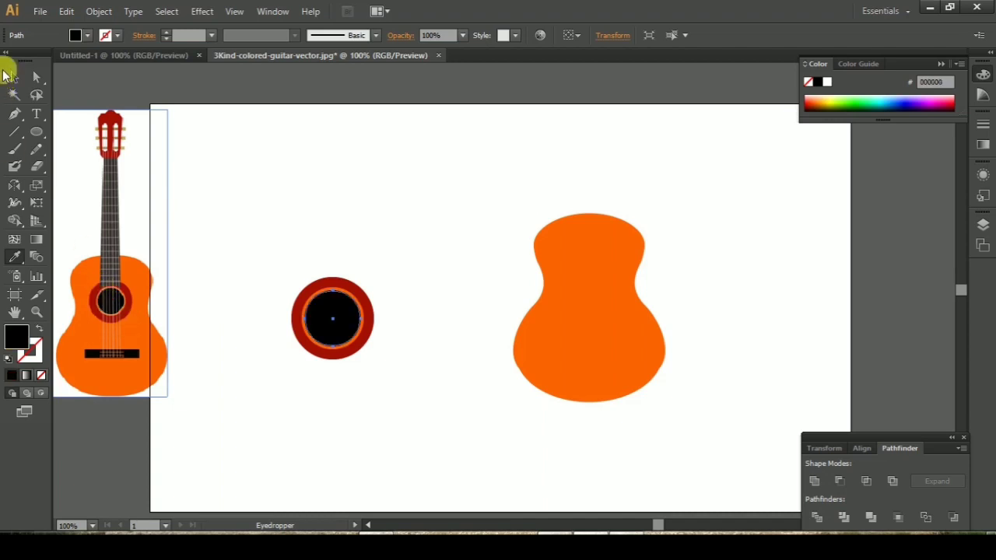
pyautogui.click(14, 76)
pyautogui.click(239, 188)
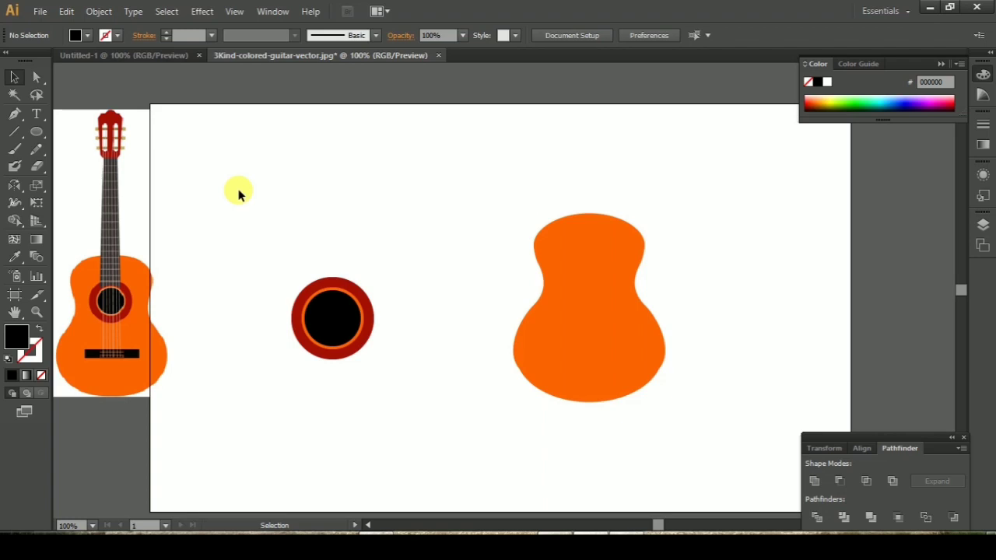
# Step: Move the soundhole rings onto the body's upper centre and shrink them to fit
pyautogui.moveTo(280, 269); pyautogui.dragTo(435, 420)
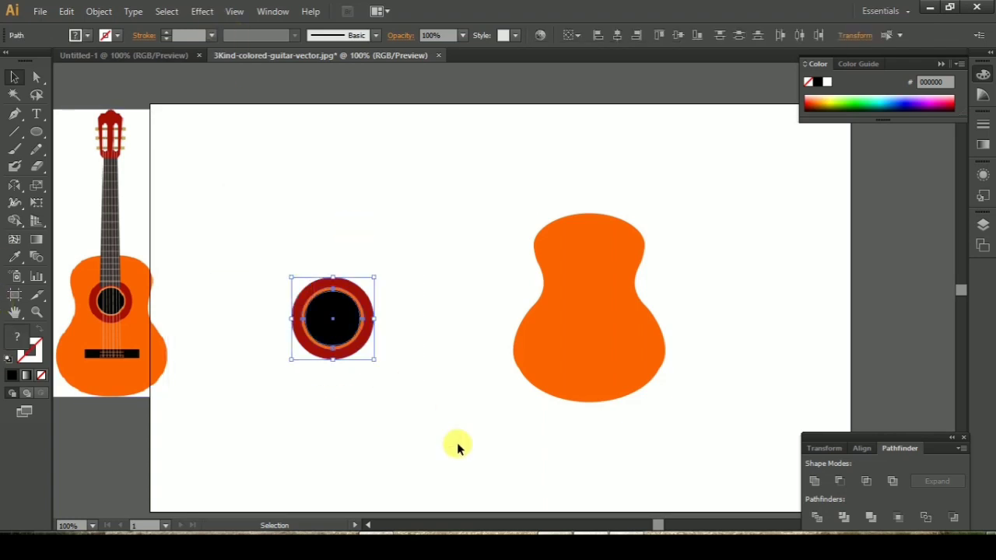
pyautogui.click(314, 384)
pyautogui.moveTo(340, 318)
pyautogui.mouseDown()
pyautogui.moveTo(550, 306)
pyautogui.moveTo(600, 327)
pyautogui.mouseUp()
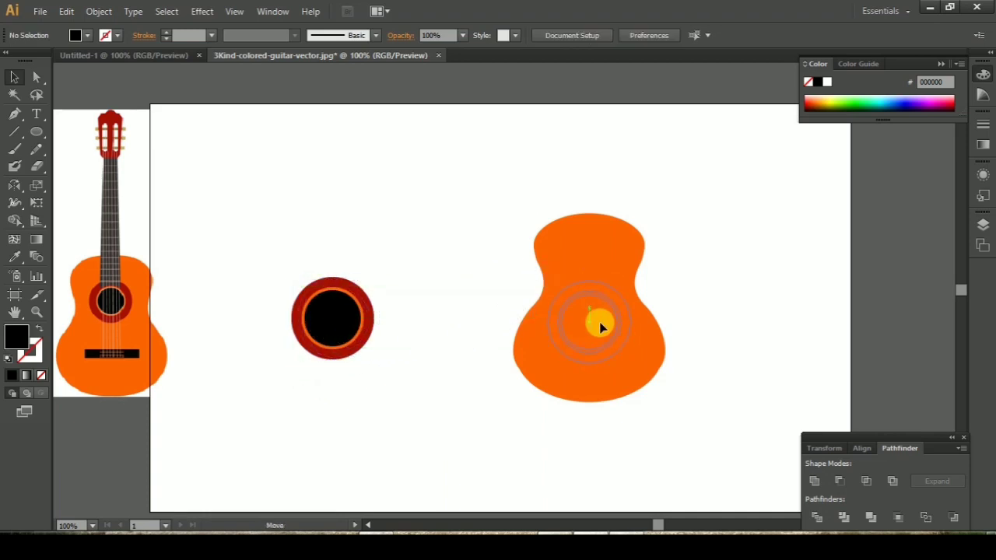
pyautogui.moveTo(599, 328); pyautogui.dragTo(598, 285)
pyautogui.moveTo(631, 240); pyautogui.dragTo(616, 255)
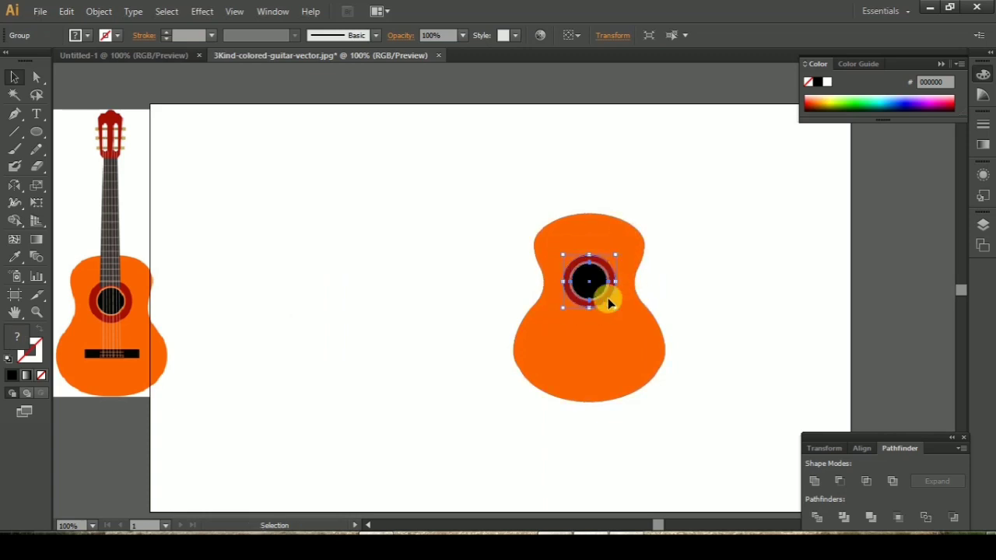
pyautogui.click(681, 269)
# Step: Move the body and soundhole lower together
pyautogui.moveTo(486, 194)
pyautogui.mouseDown()
pyautogui.moveTo(609, 348)
pyautogui.moveTo(544, 445)
pyautogui.mouseUp()
pyautogui.click(732, 389)
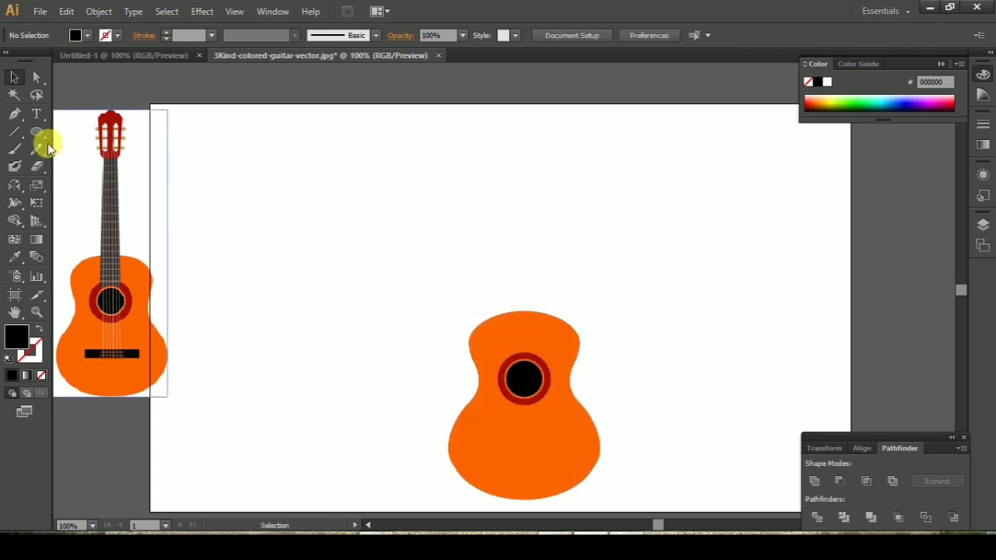
pyautogui.moveTo(38, 132); pyautogui.dragTo(81, 129)
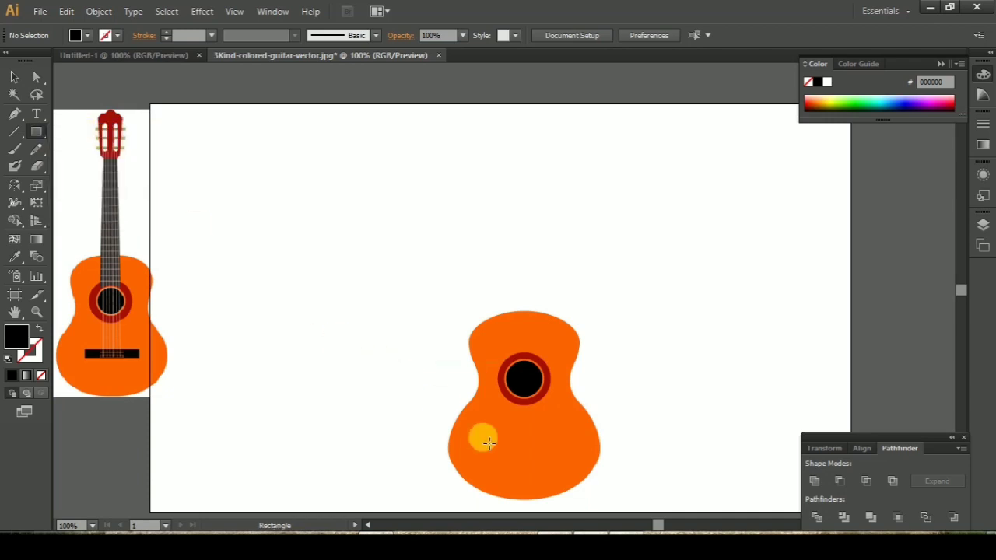
# Step: Draw a black bridge bar on the lower body, shorten it slightly, and centre it
pyautogui.moveTo(477, 444); pyautogui.dragTo(567, 455)
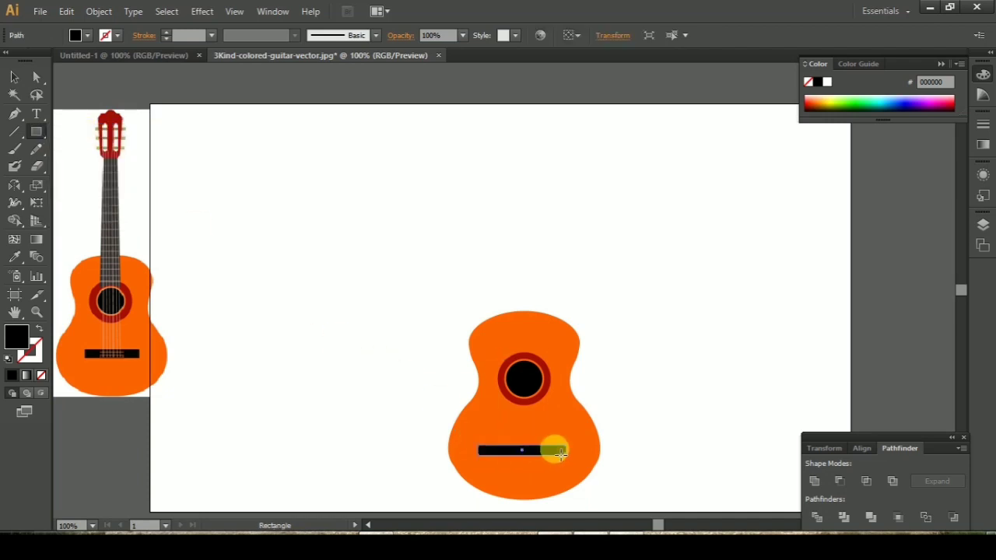
pyautogui.click(14, 77)
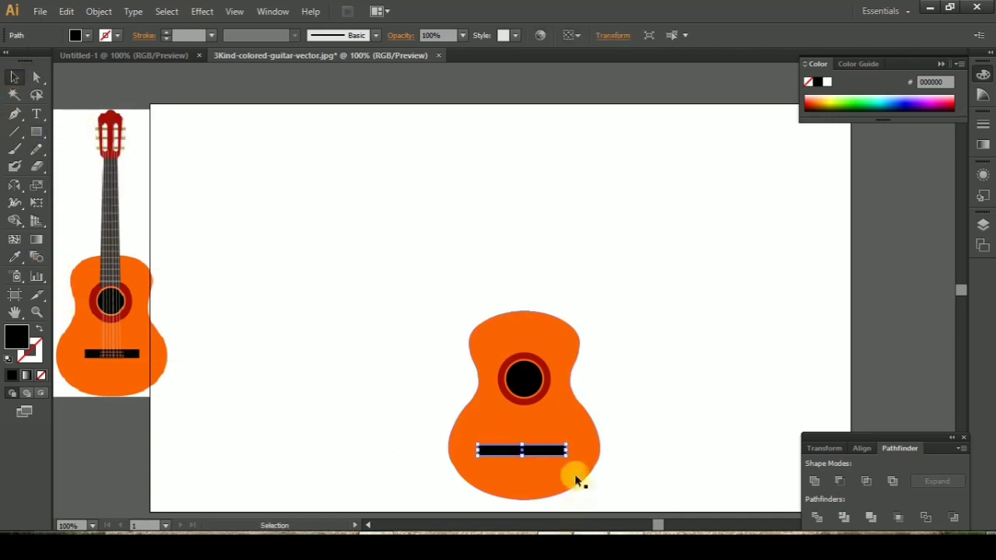
pyautogui.moveTo(566, 456)
pyautogui.mouseDown()
pyautogui.moveTo(551, 457)
pyautogui.moveTo(560, 455)
pyautogui.mouseUp()
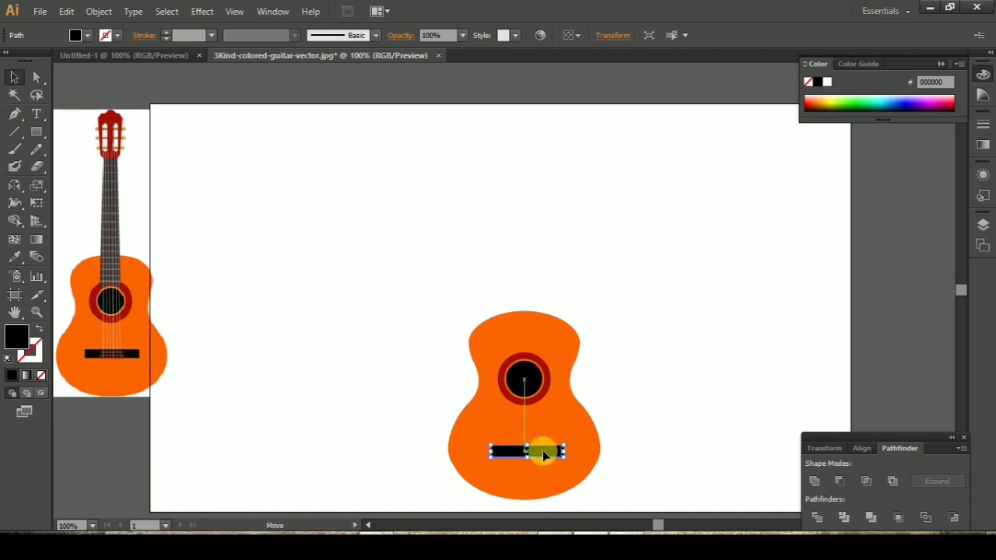
pyautogui.click(680, 428)
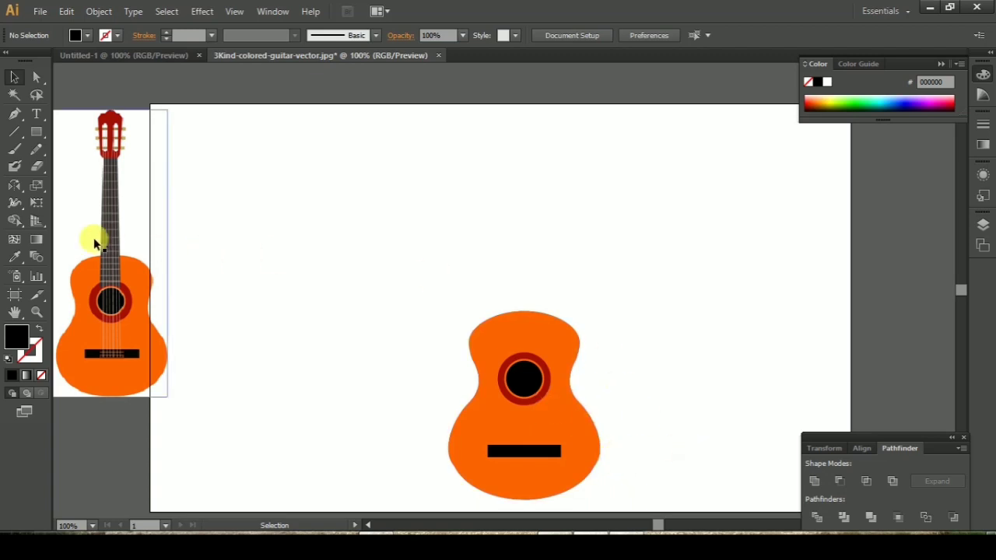
pyautogui.click(35, 132)
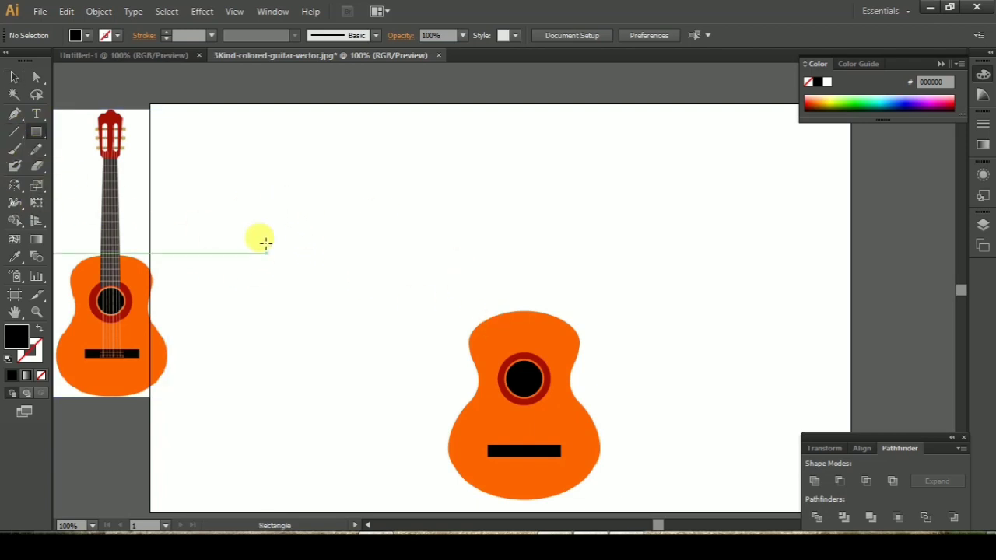
# Step: Draw a tall neck rectangle filled with the reference neck's dark grey #373434
pyautogui.moveTo(291, 196); pyautogui.dragTo(318, 410)
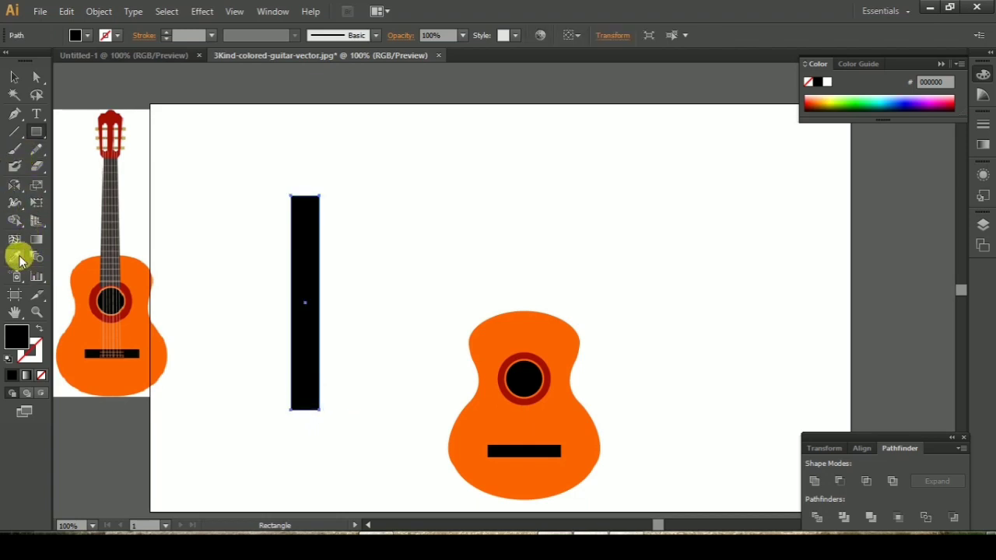
pyautogui.click(17, 259)
pyautogui.click(111, 222)
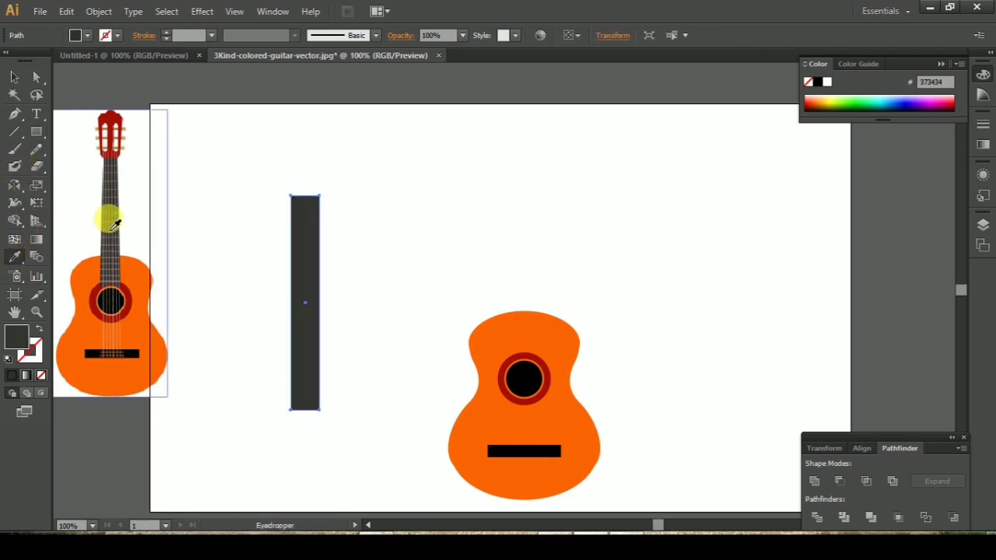
pyautogui.click(14, 77)
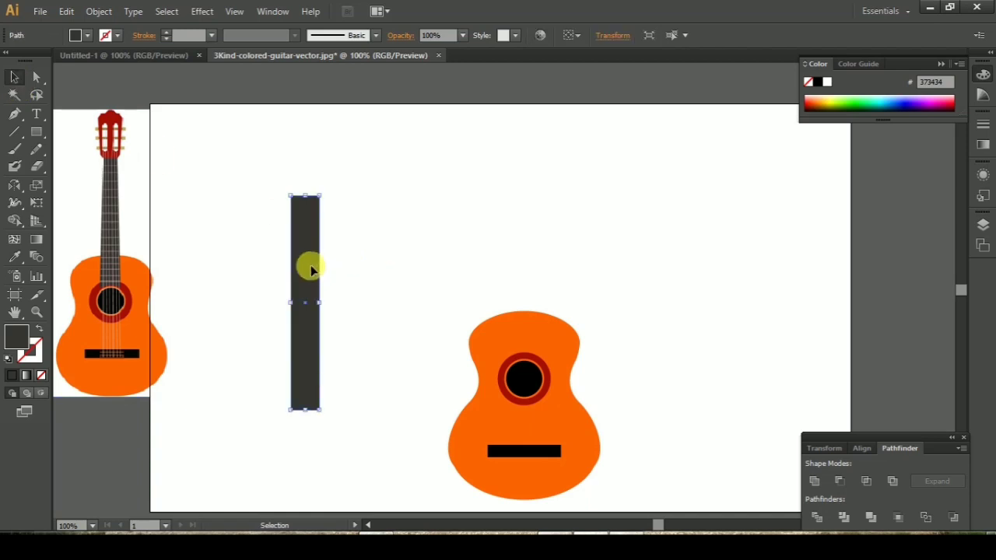
pyautogui.moveTo(311, 271); pyautogui.dragTo(324, 256)
# Step: Spread the neck's bottom corner points outward to taper it
pyautogui.click(37, 77)
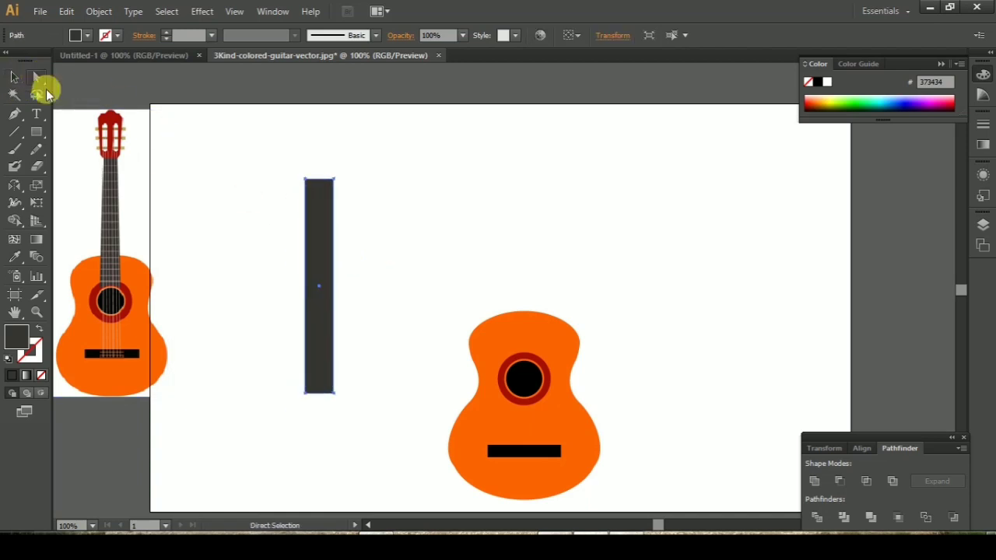
pyautogui.click(306, 393)
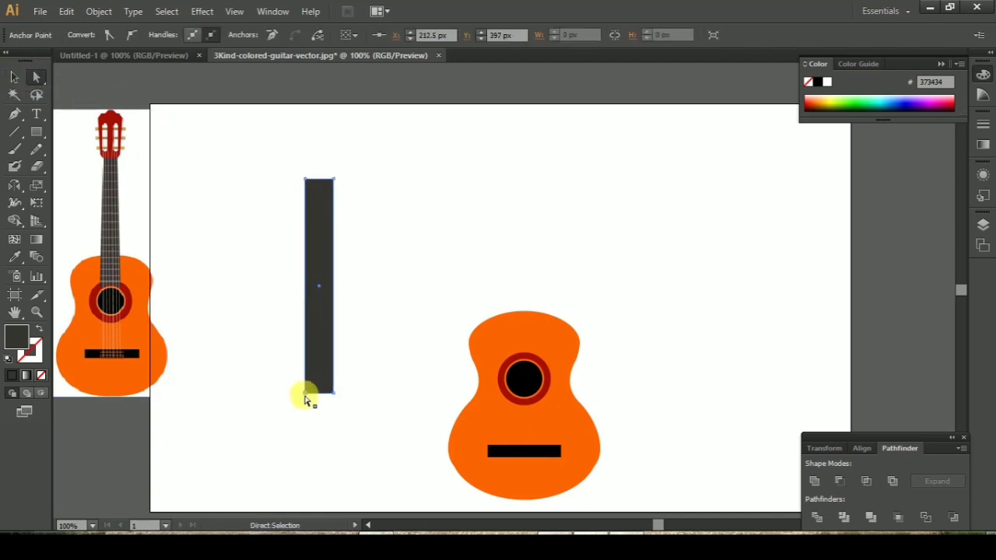
pyautogui.press('Left')
pyautogui.press('Left')
pyautogui.moveTo(336, 399); pyautogui.dragTo(340, 400)
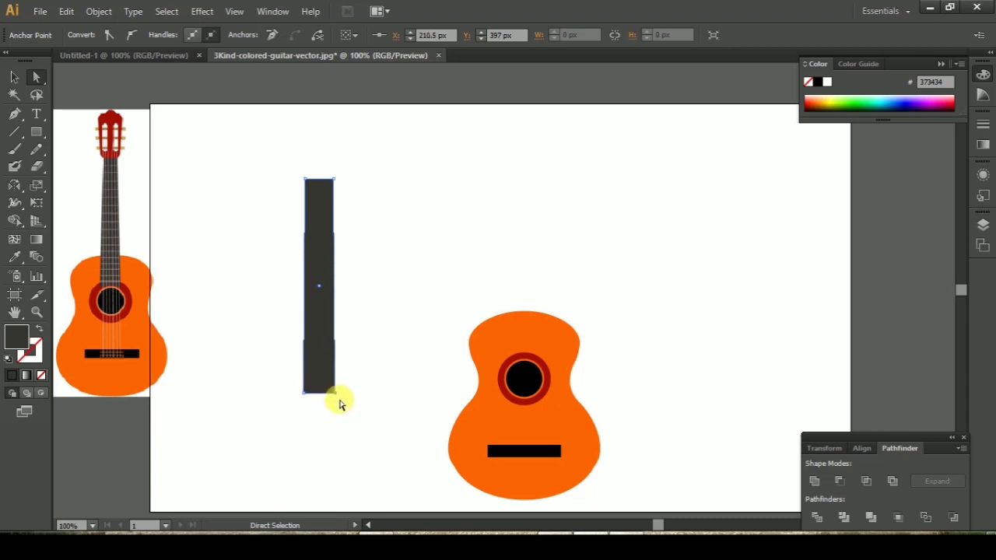
pyautogui.click(305, 395)
pyautogui.press('Left')
pyautogui.press('Left')
pyautogui.press('Left')
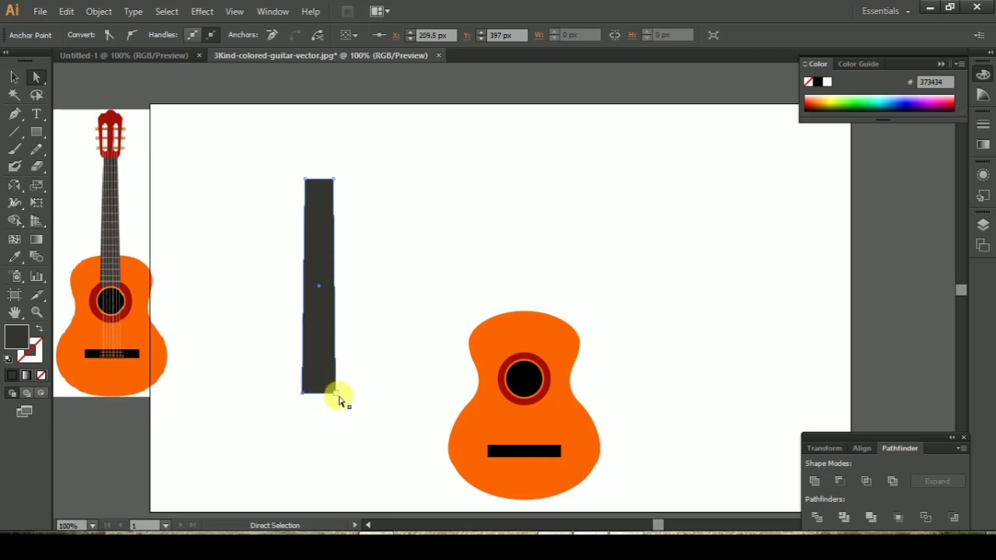
pyautogui.click(14, 77)
# Step: Adjust the neck's top edge and length, then move it onto the top of the body
pyautogui.click(36, 77)
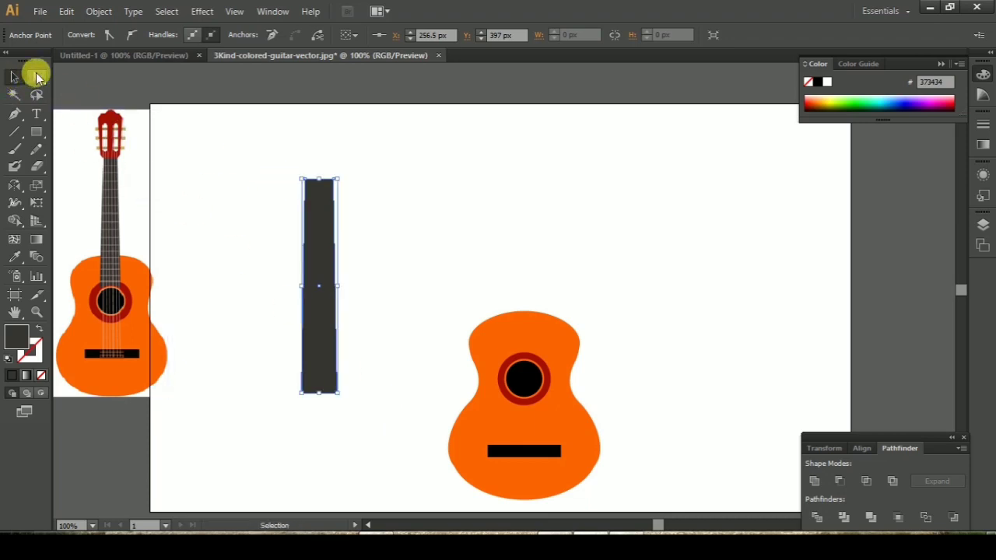
pyautogui.moveTo(335, 179); pyautogui.dragTo(331, 143)
pyautogui.click(14, 78)
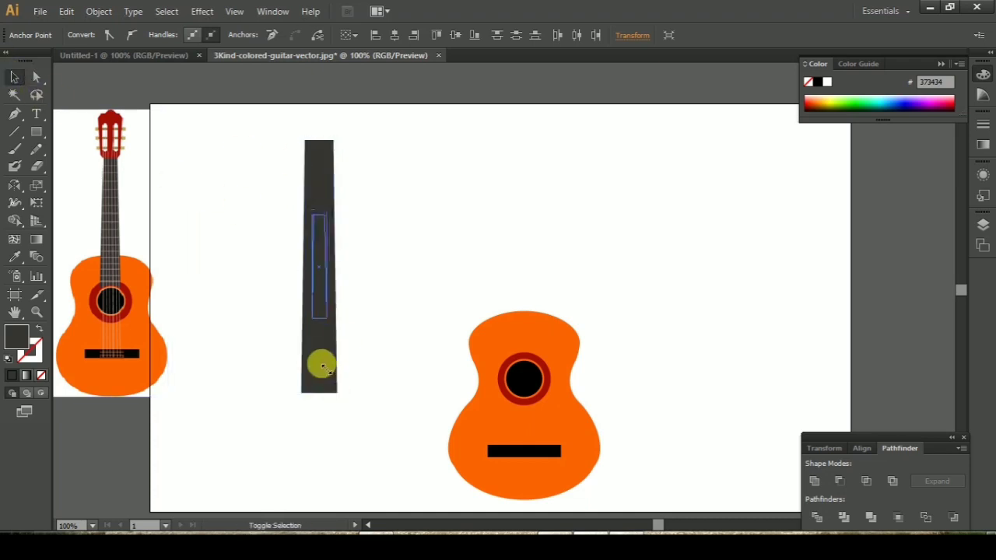
pyautogui.moveTo(337, 393); pyautogui.dragTo(325, 373)
pyautogui.click(347, 325)
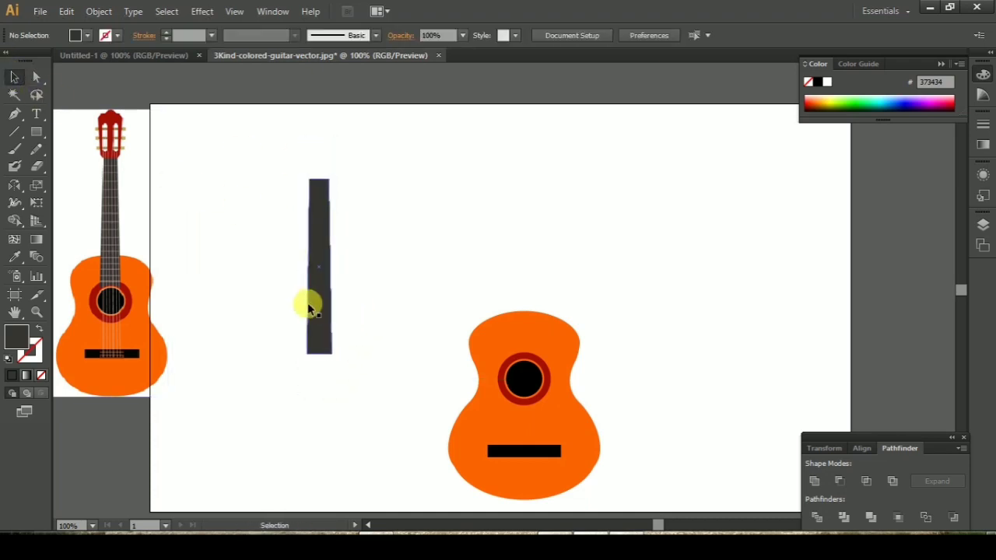
pyautogui.moveTo(342, 332)
pyautogui.mouseDown()
pyautogui.moveTo(460, 319)
pyautogui.moveTo(529, 327)
pyautogui.mouseUp()
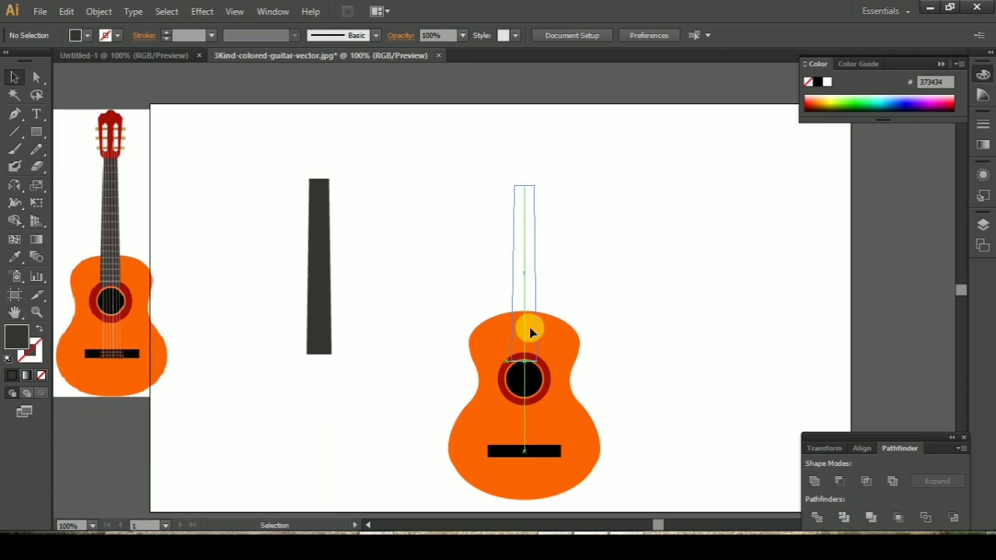
# Step: Zoom in on the neck and soundhole and ungroup the soundhole rings
pyautogui.click(530, 320)
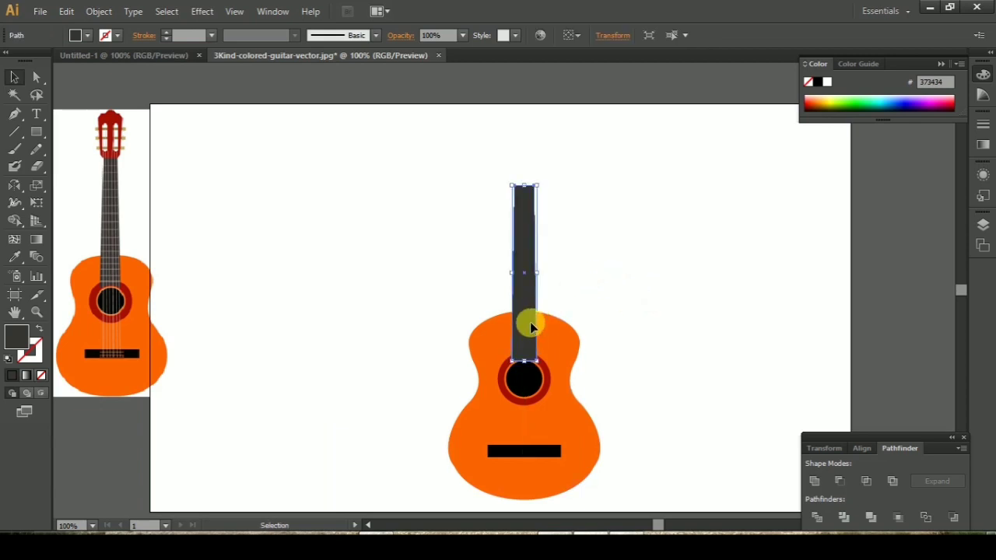
pyautogui.click(652, 336)
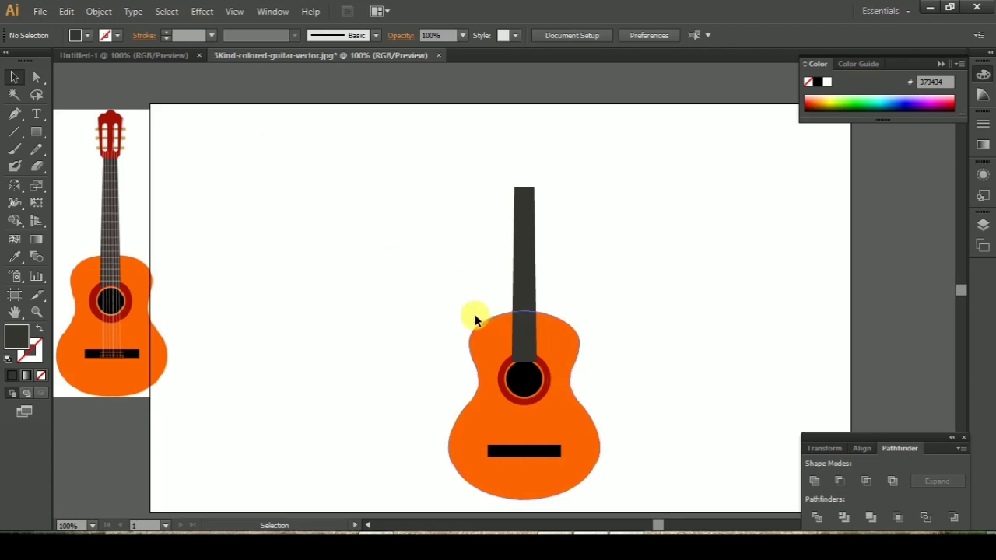
pyautogui.hotkey('ctrl', '+')
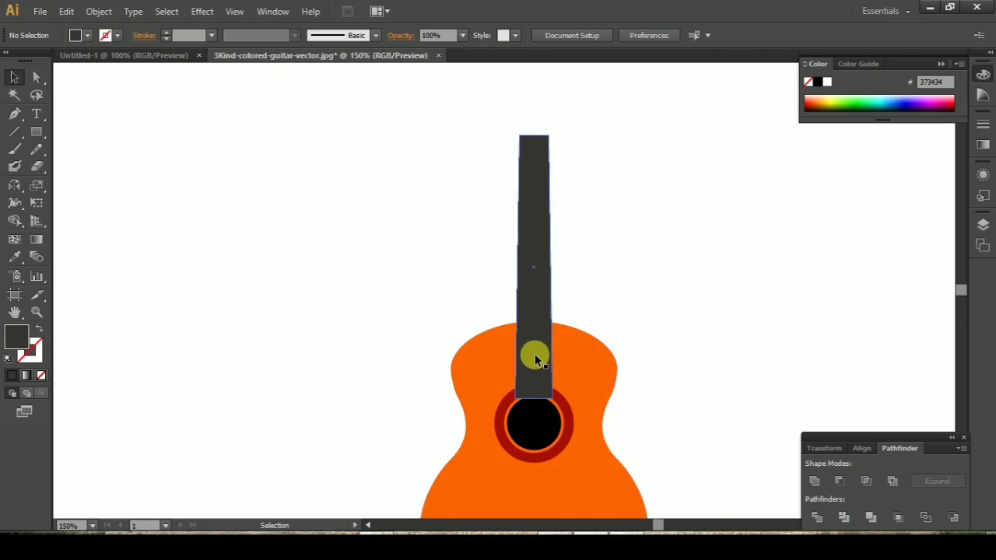
pyautogui.click(562, 416)
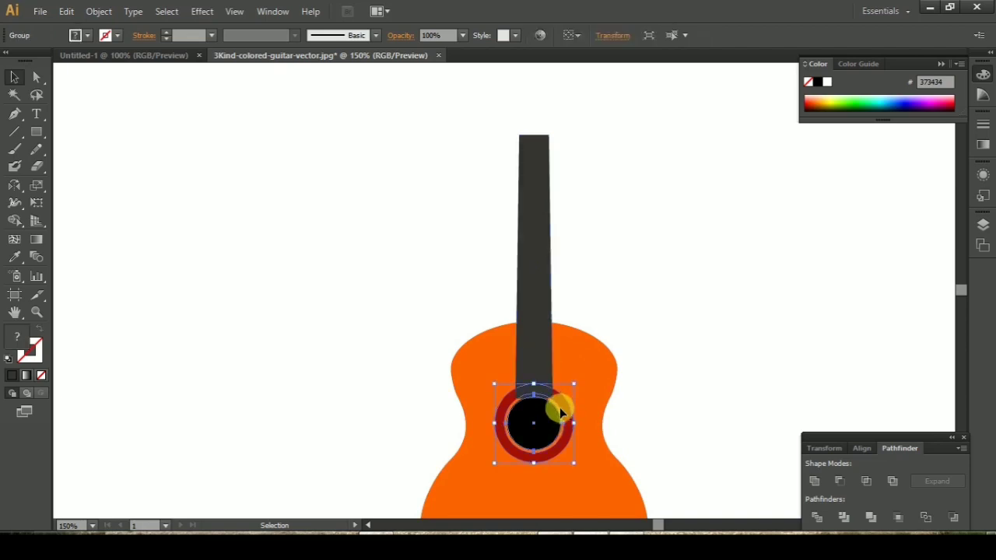
pyautogui.rightClick(560, 412)
pyautogui.click(603, 344)
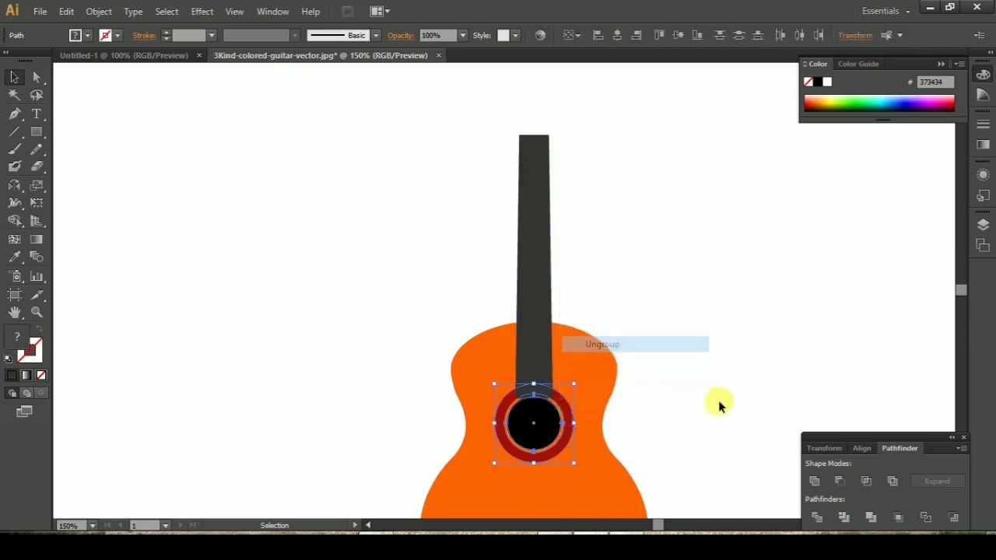
pyautogui.click(678, 381)
# Step: Bring the soundhole circles in front of the neck with Arrange > Bring to Front
pyautogui.click(562, 416)
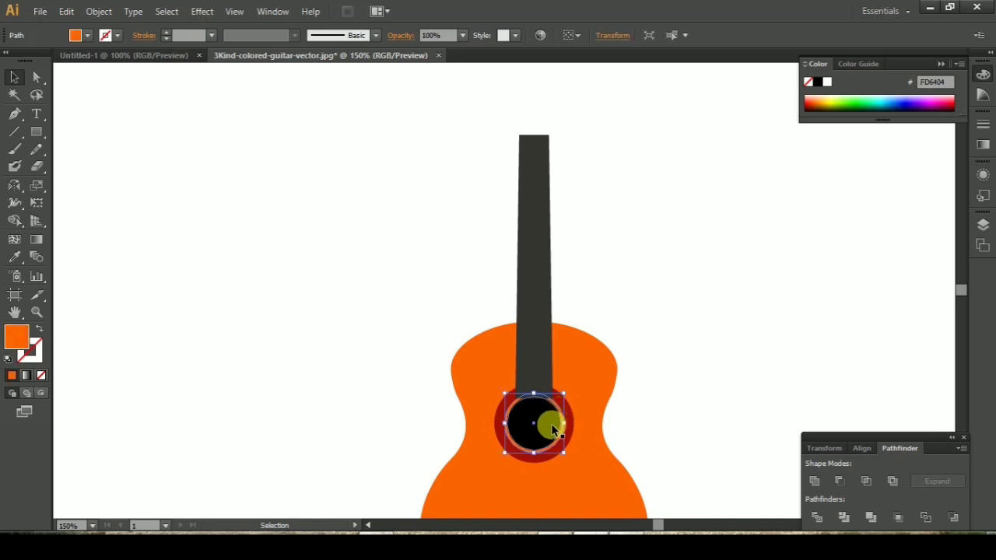
pyautogui.keyDown('shift'); pyautogui.click(552, 426); pyautogui.keyUp('shift')
pyautogui.rightClick(554, 429)
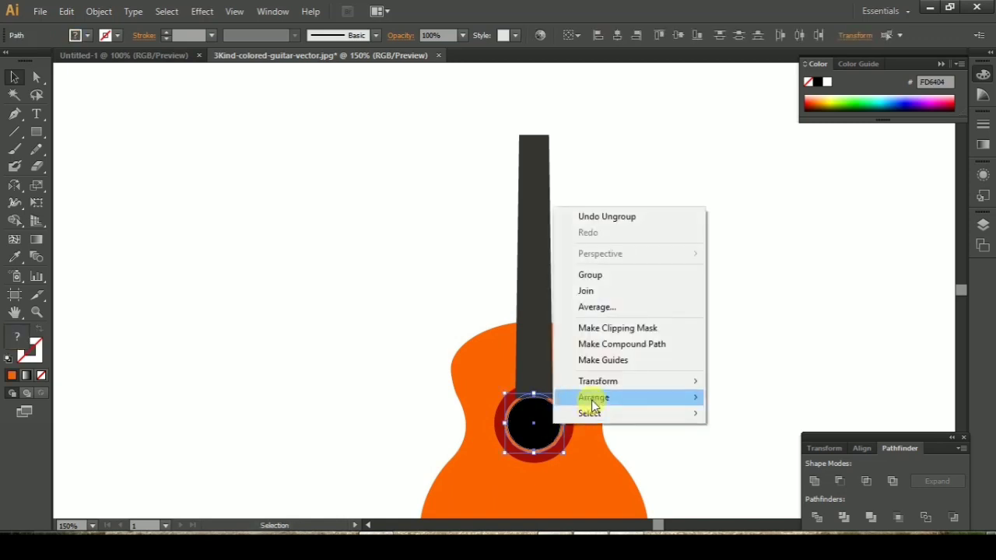
pyautogui.click(732, 398)
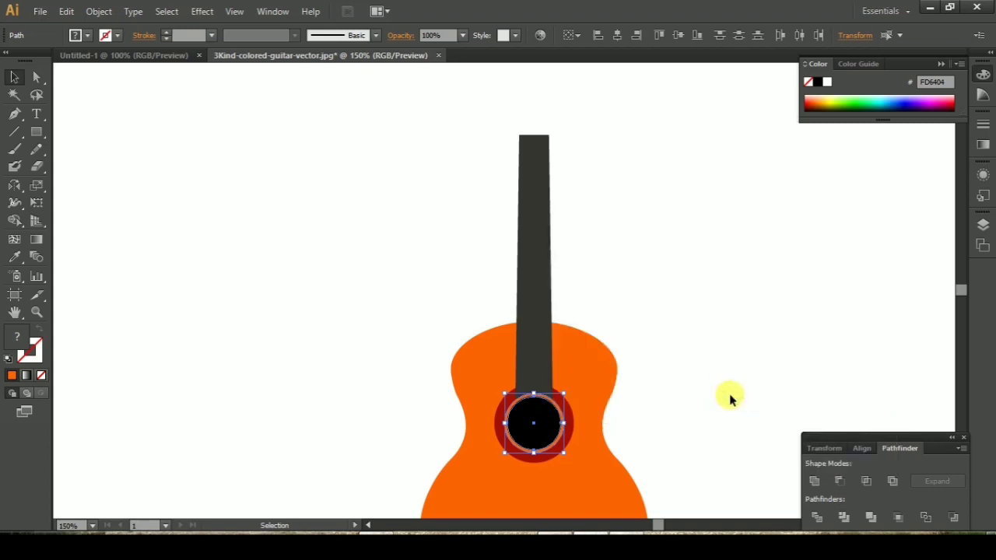
pyautogui.click(729, 398)
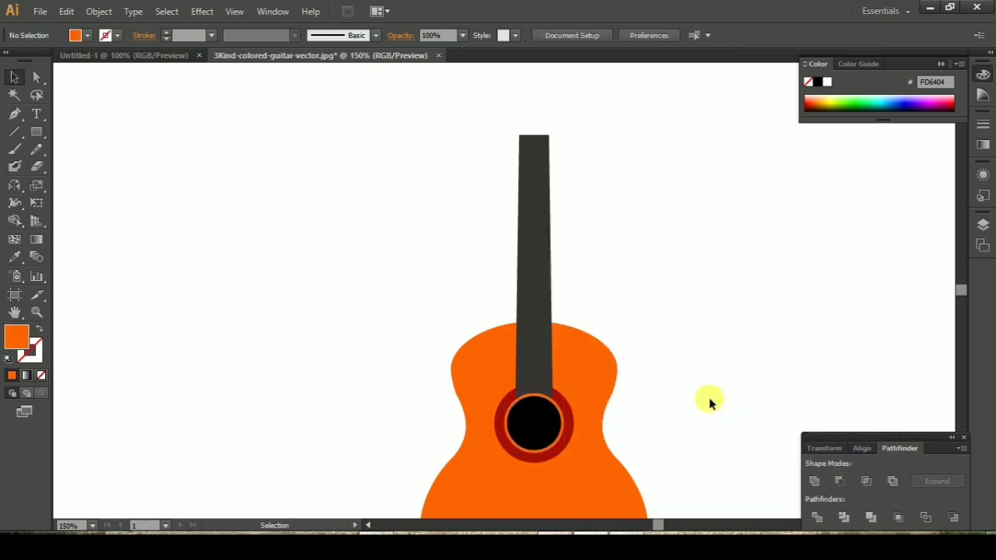
# Step: Give the black soundhole circle a dark red A01212 outline
pyautogui.click(554, 401)
pyautogui.click(32, 358)
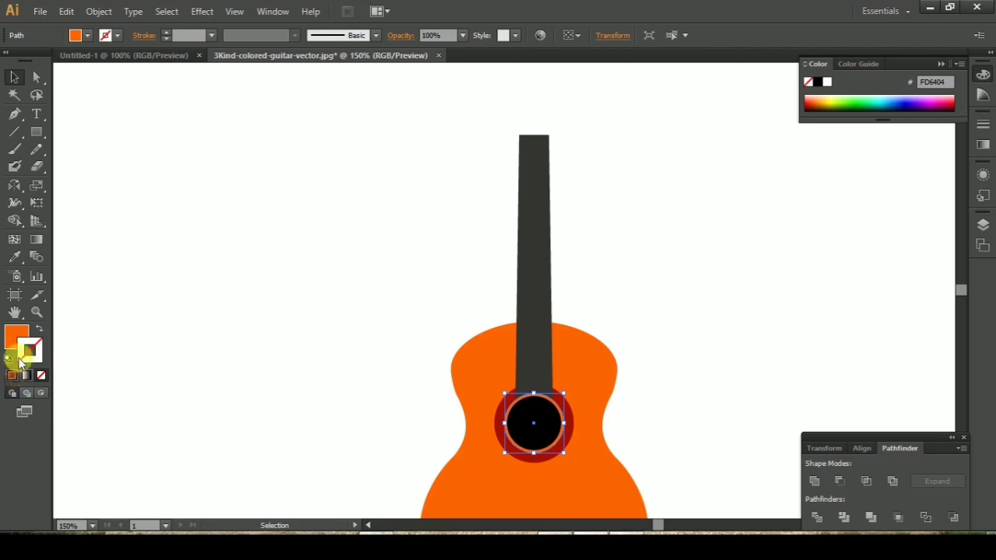
pyautogui.doubleClick(31, 350)
pyautogui.click(470, 249)
pyautogui.click(652, 186)
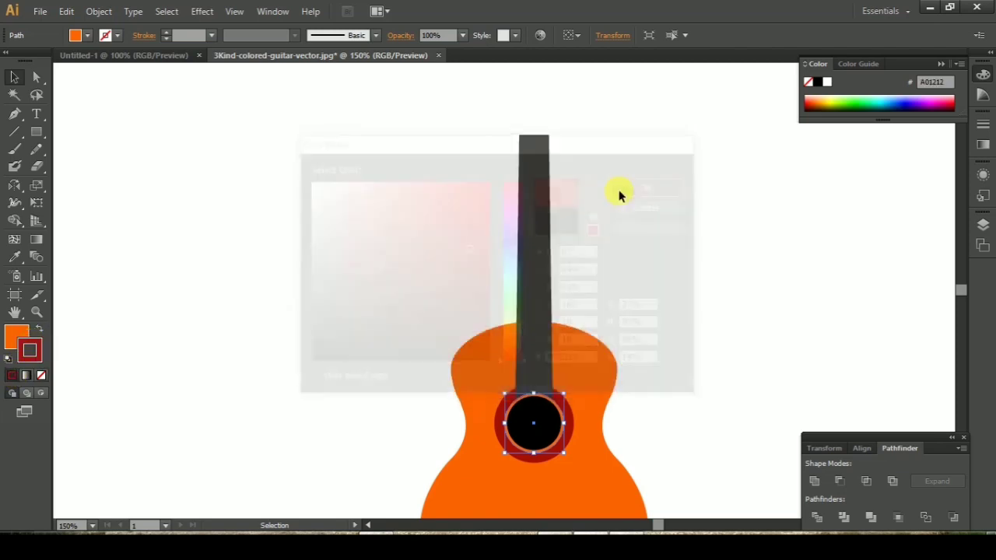
pyautogui.click(579, 345)
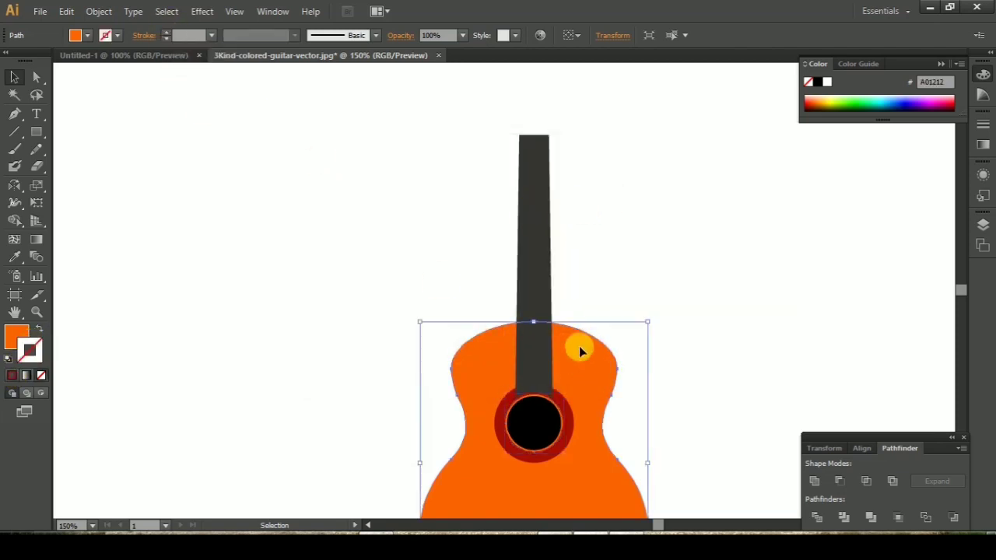
pyautogui.click(682, 341)
pyautogui.hotkey('ctrl', '1')
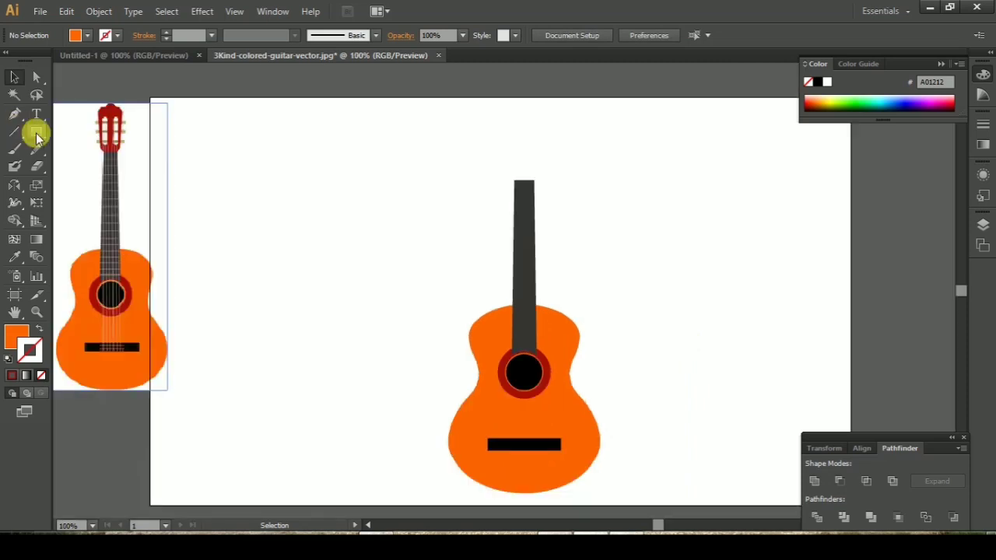
# Step: Draw an orange headstock rectangle left of the guitar and adjust its top corner points
pyautogui.moveTo(36, 132); pyautogui.dragTo(73, 148)
pyautogui.moveTo(239, 197); pyautogui.dragTo(287, 287)
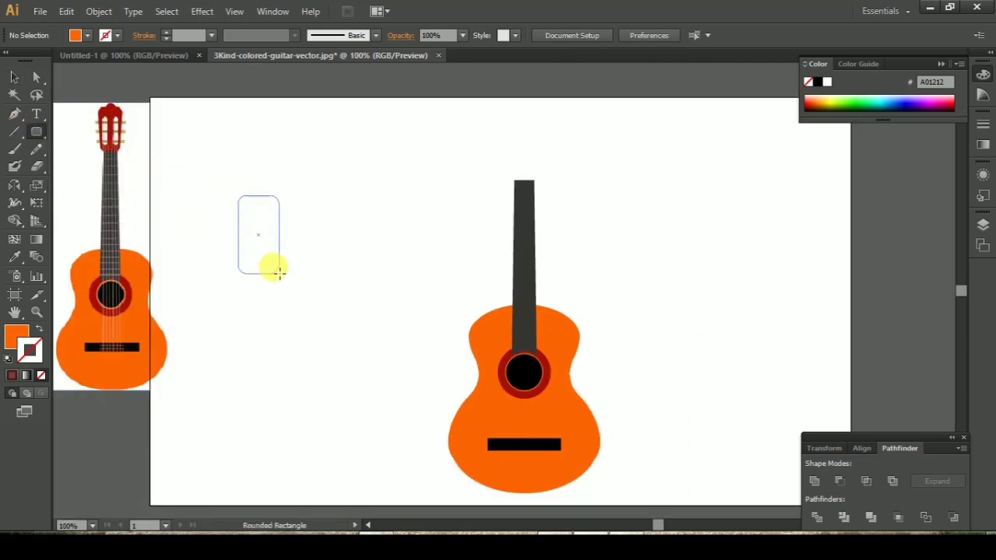
pyautogui.click(37, 76)
pyautogui.moveTo(226, 183)
pyautogui.mouseDown()
pyautogui.moveTo(259, 221)
pyautogui.moveTo(250, 214)
pyautogui.mouseUp()
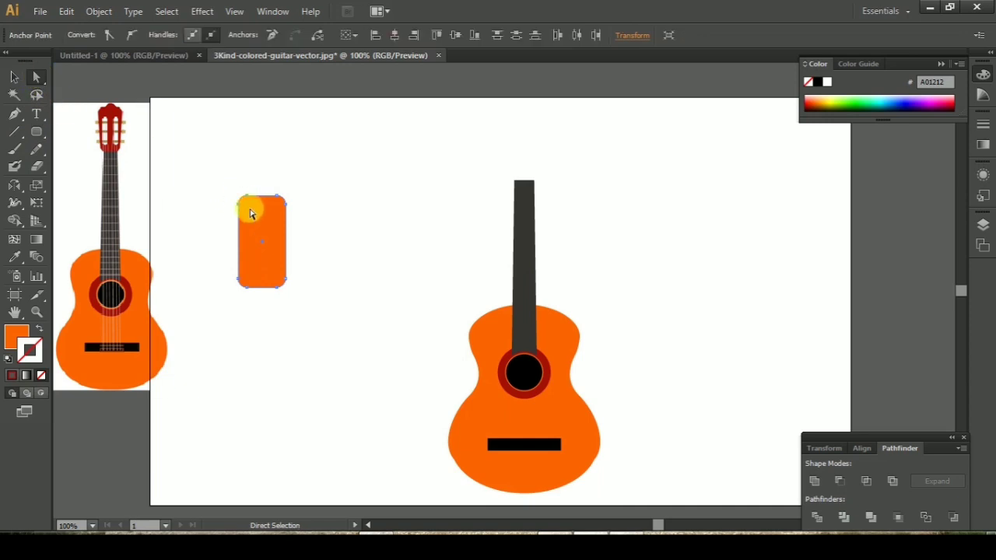
pyautogui.moveTo(327, 169); pyautogui.dragTo(269, 223)
pyautogui.moveTo(221, 184)
pyautogui.mouseDown()
pyautogui.moveTo(263, 234)
pyautogui.moveTo(256, 216)
pyautogui.mouseUp()
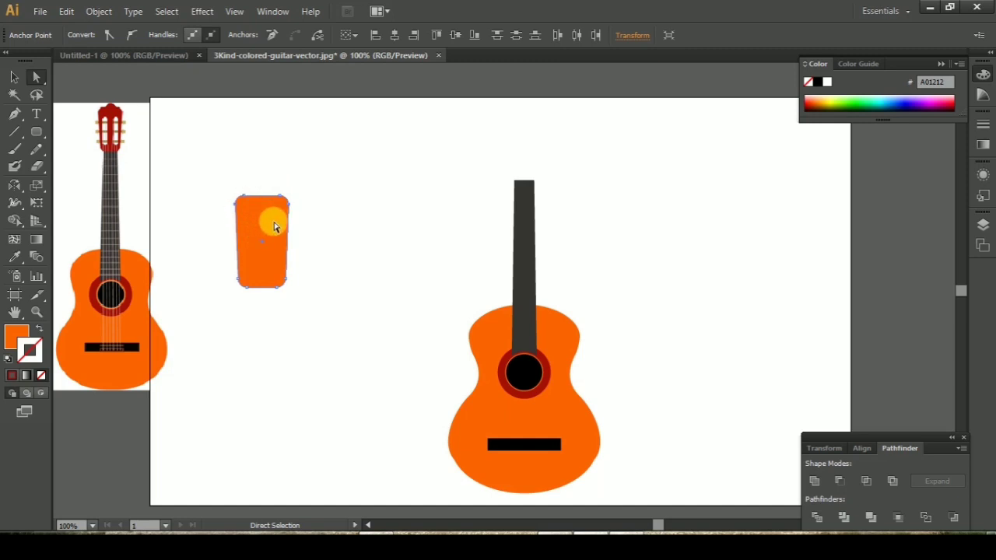
# Step: Add a small rounded tab on top and unite it with the headstock via Pathfinder
pyautogui.click(36, 131)
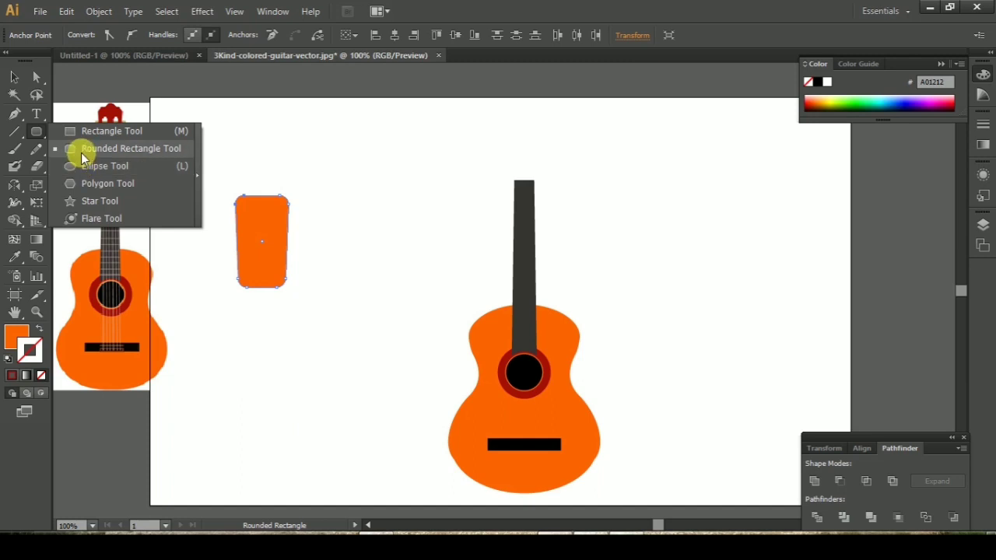
pyautogui.click(80, 149)
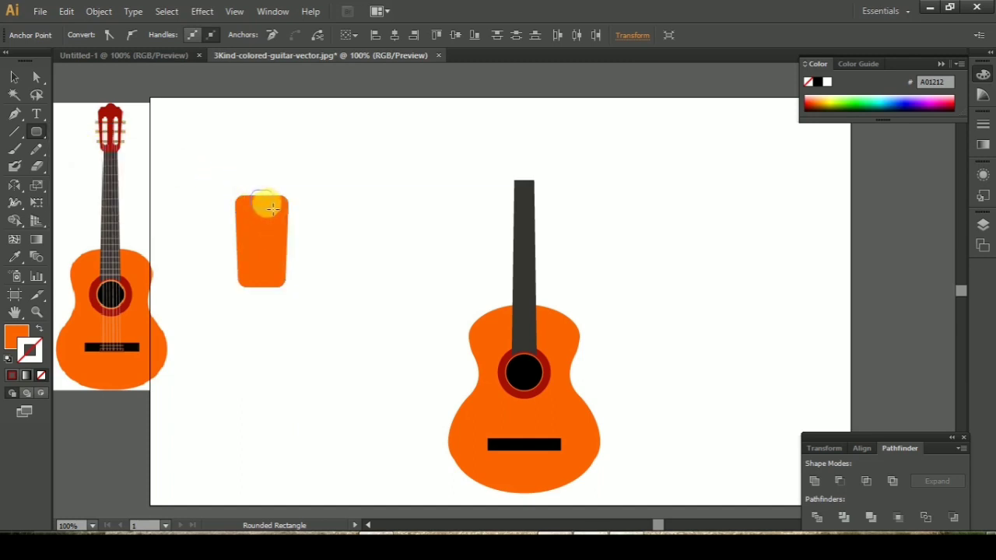
pyautogui.moveTo(272, 208); pyautogui.dragTo(271, 207)
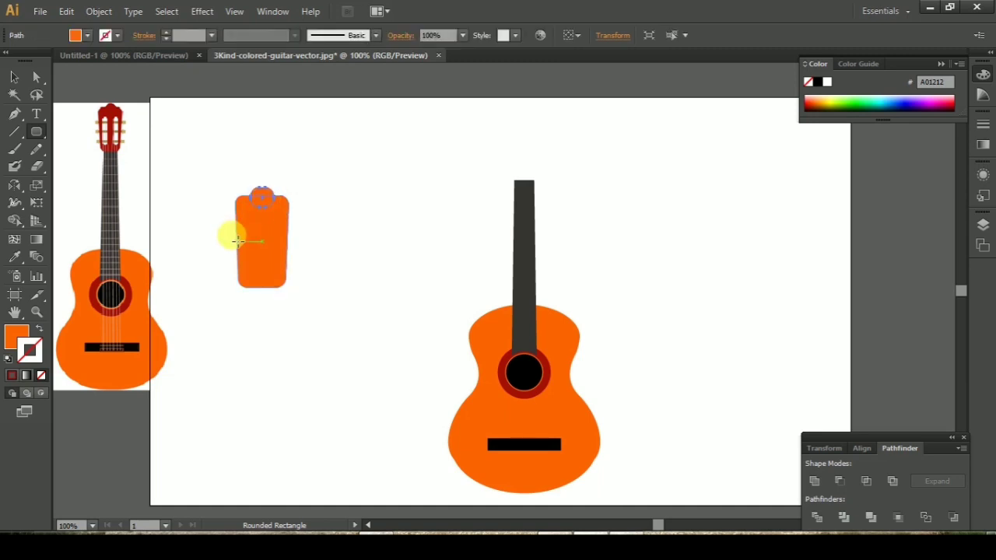
pyautogui.click(14, 77)
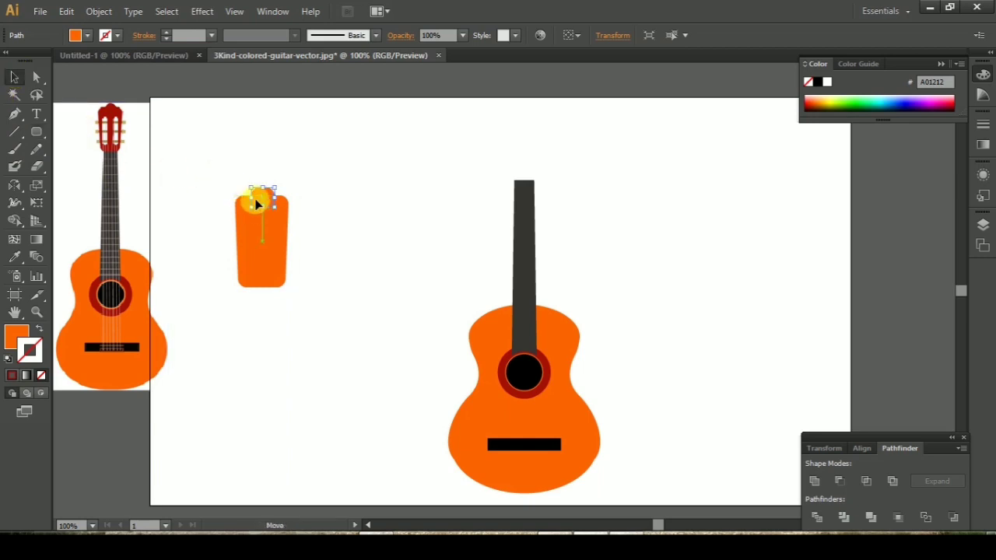
pyautogui.click(344, 178)
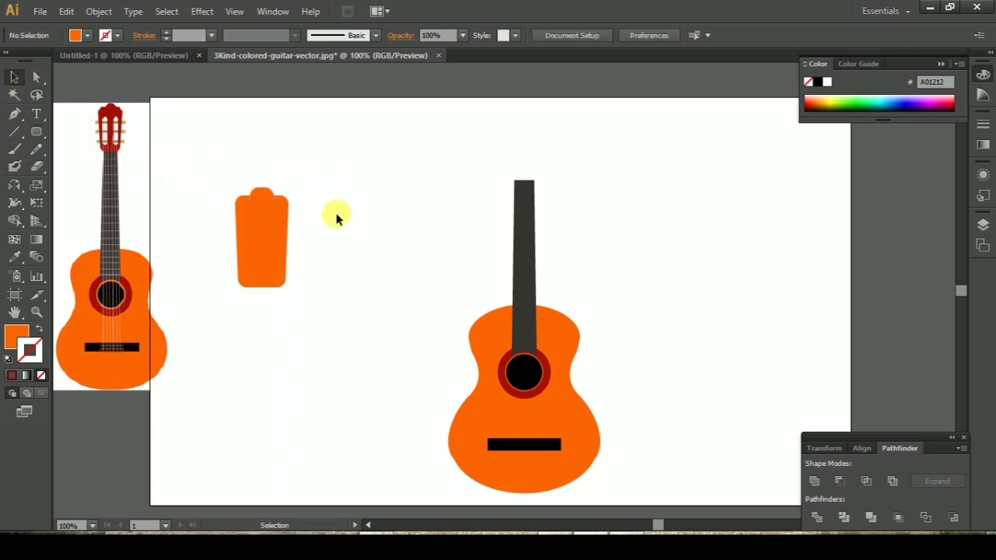
pyautogui.moveTo(216, 179); pyautogui.dragTo(313, 251)
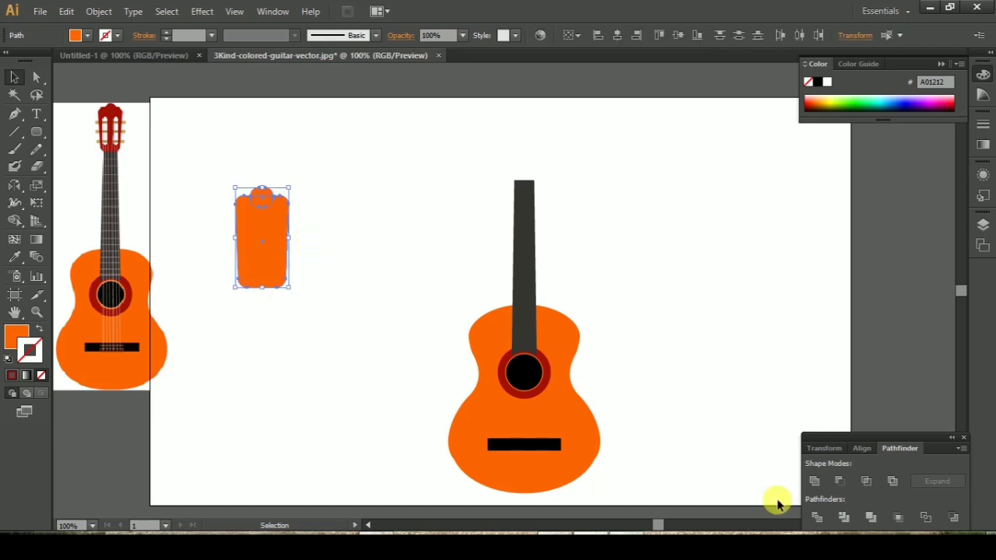
pyautogui.click(814, 481)
pyautogui.click(377, 251)
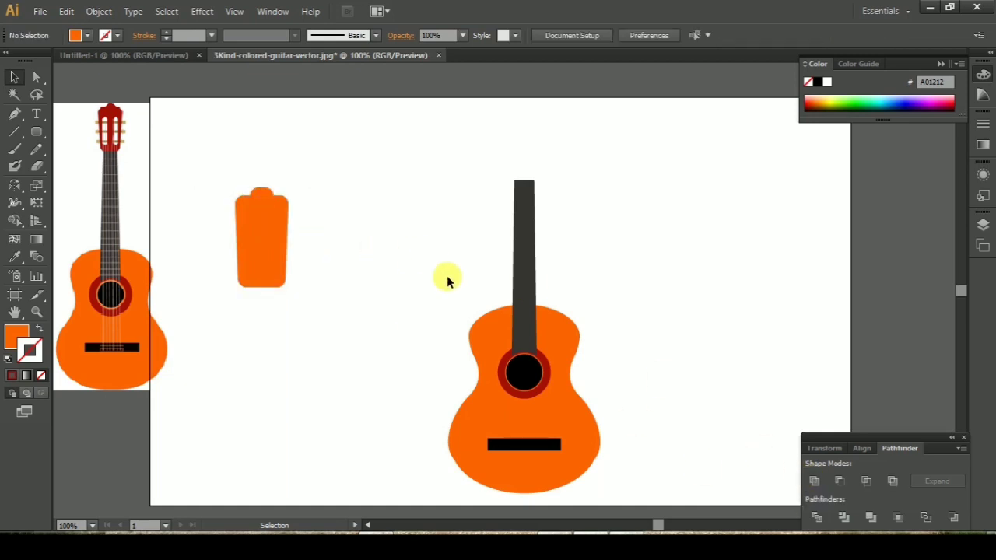
# Step: Make a narrow black strip from a copy of the headstock and lay it on the headstock
pyautogui.click(265, 260)
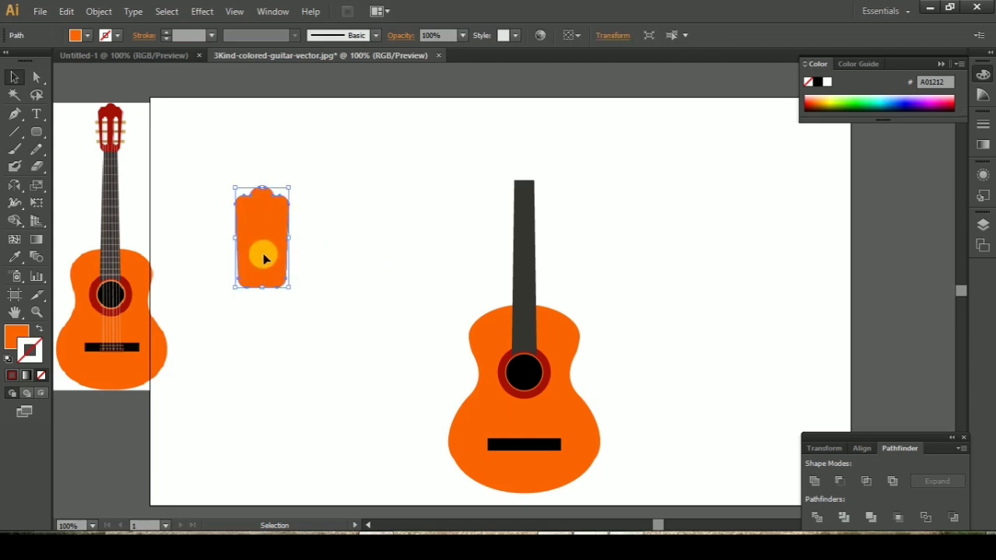
pyautogui.moveTo(265, 260); pyautogui.dragTo(335, 264)
pyautogui.moveTo(361, 189); pyautogui.dragTo(322, 235)
pyautogui.click(15, 336)
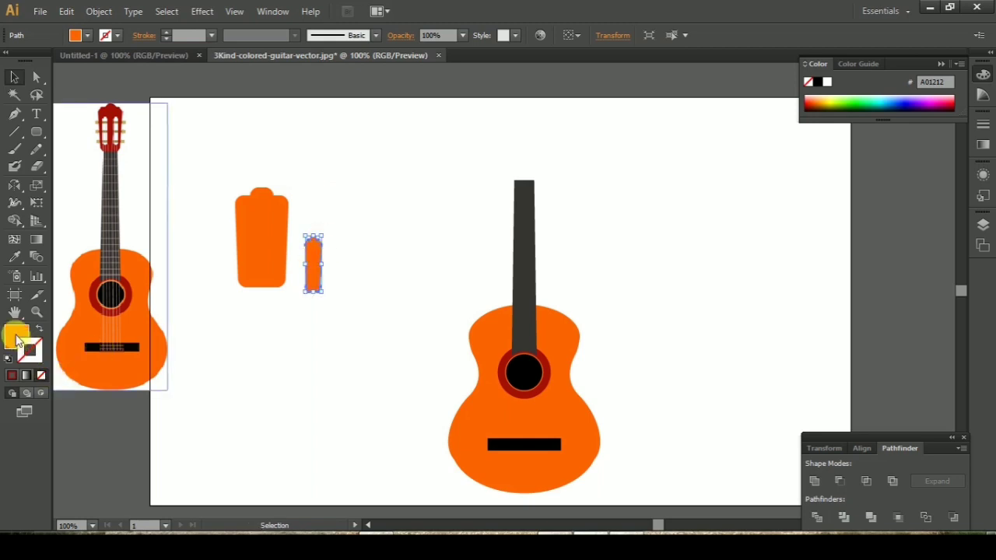
pyautogui.click(817, 81)
pyautogui.click(436, 208)
pyautogui.moveTo(311, 267); pyautogui.dragTo(249, 246)
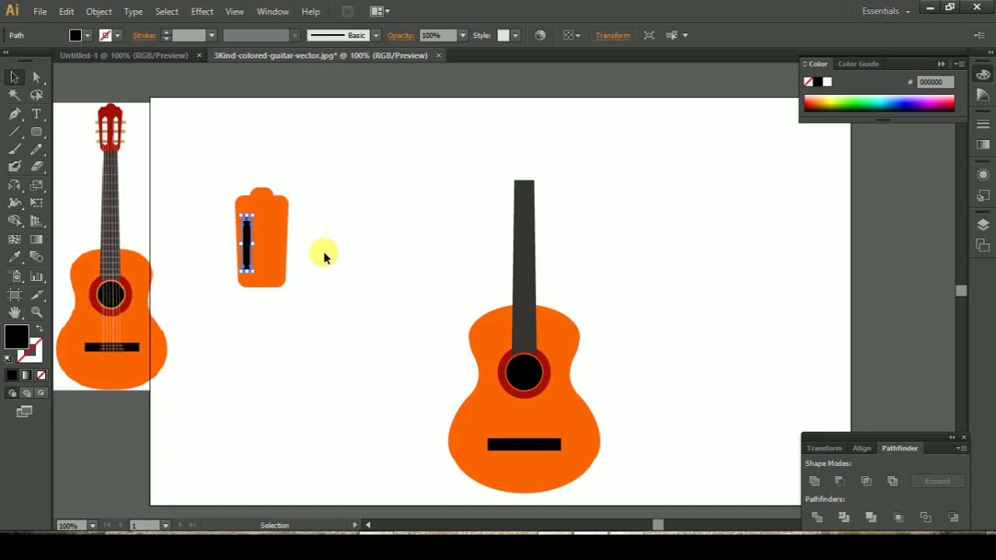
# Step: Lengthen the black strip into a longer slot on the headstock
pyautogui.hotkey('ctrl', '+')
pyautogui.moveTo(218, 283); pyautogui.dragTo(369, 330)
pyautogui.click(273, 301)
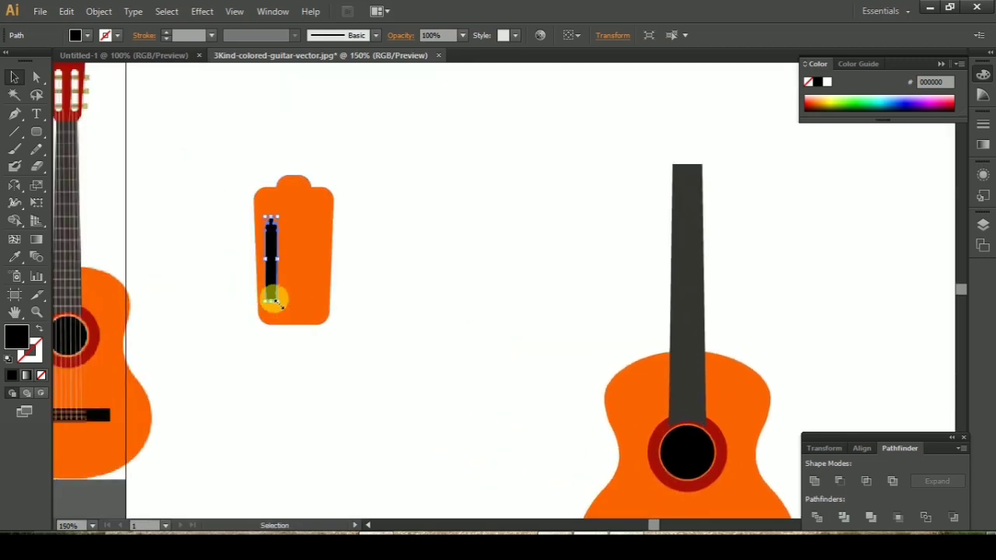
pyautogui.moveTo(280, 300); pyautogui.dragTo(285, 315)
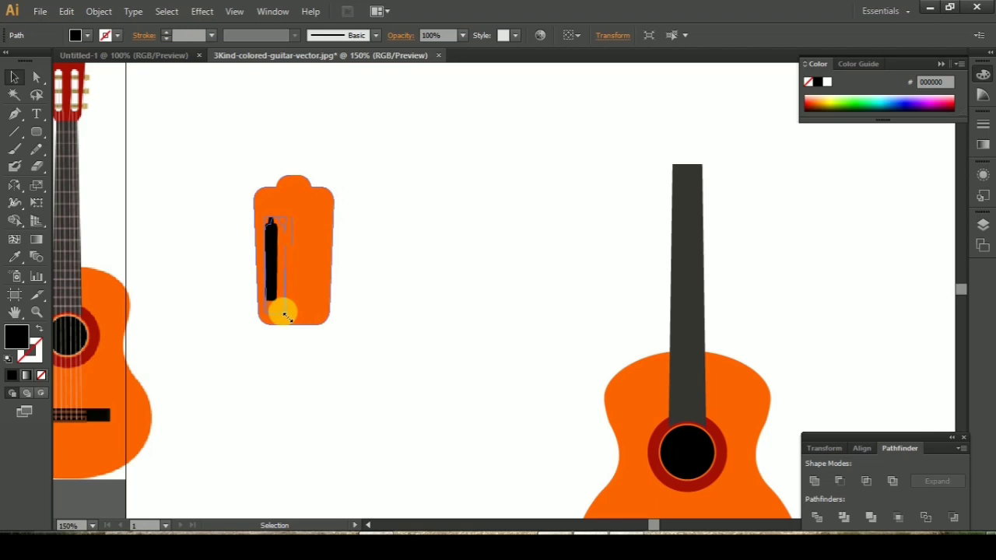
pyautogui.click(305, 352)
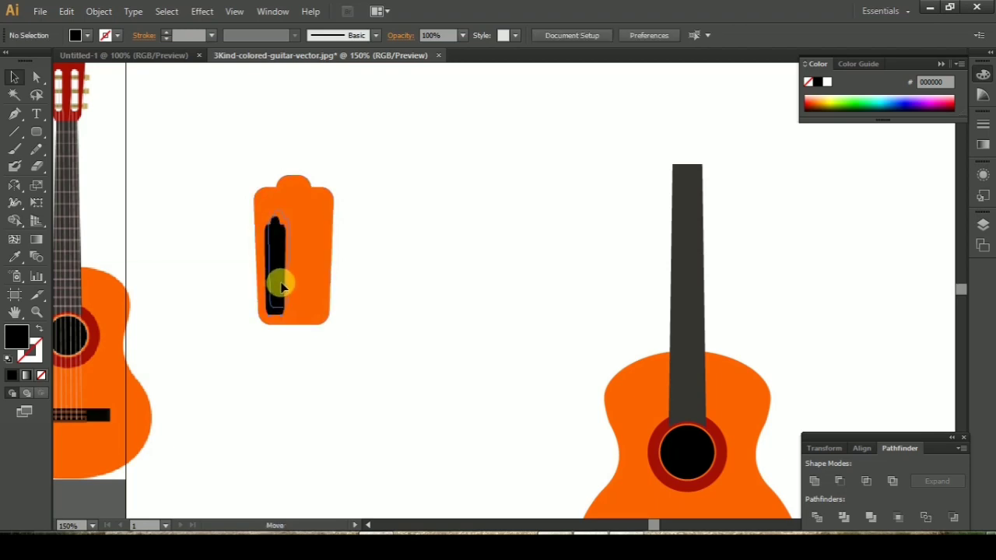
pyautogui.click(277, 293)
pyautogui.scroll(2, 268, 386)
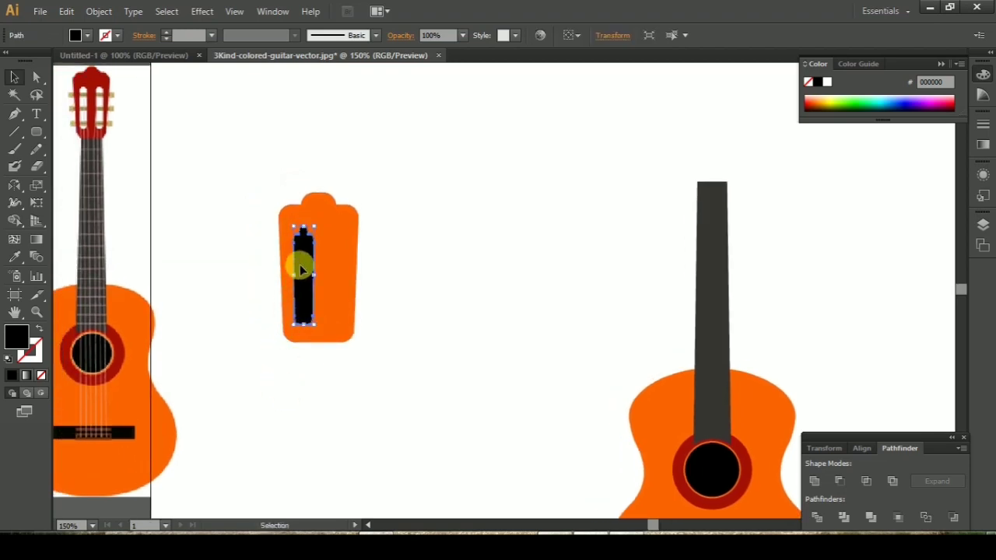
# Step: Nudge the slot left, narrow it, and place a second slot beside it
pyautogui.moveTo(300, 267); pyautogui.dragTo(295, 267)
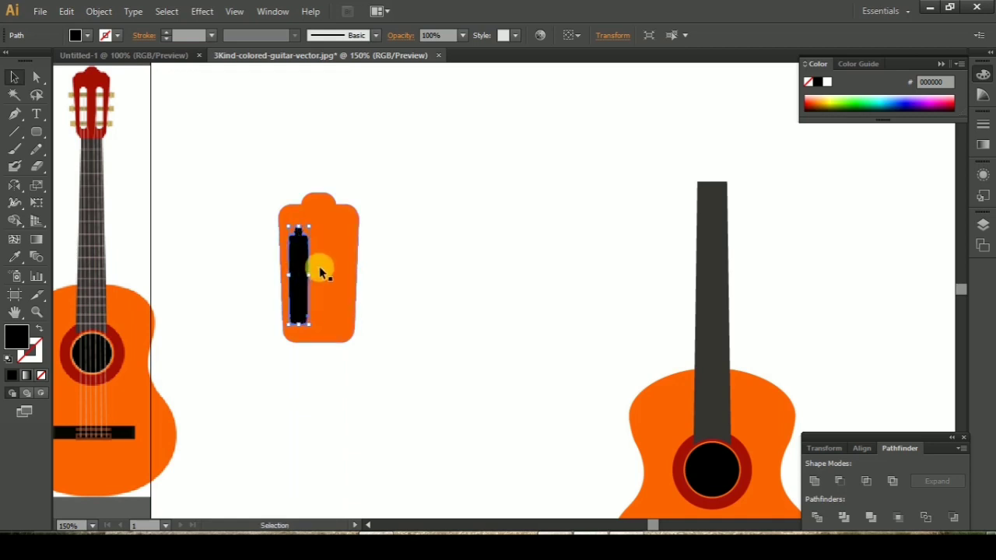
pyautogui.click(422, 285)
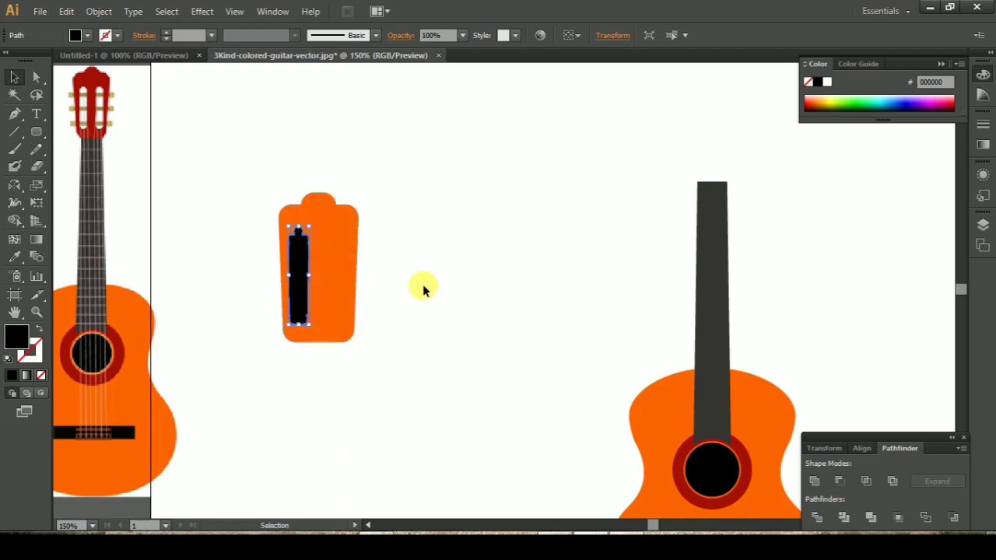
pyautogui.click(299, 311)
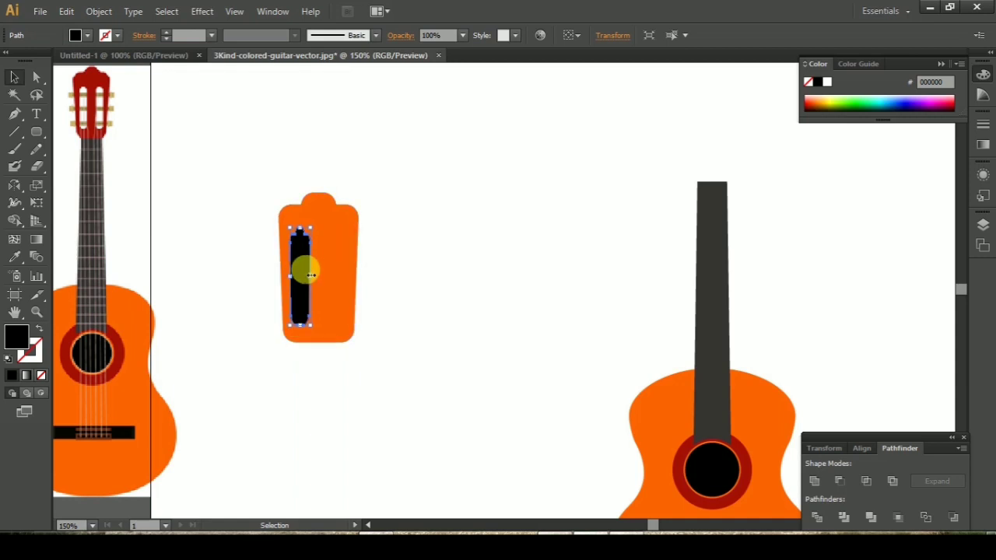
pyautogui.moveTo(305, 275); pyautogui.dragTo(326, 301)
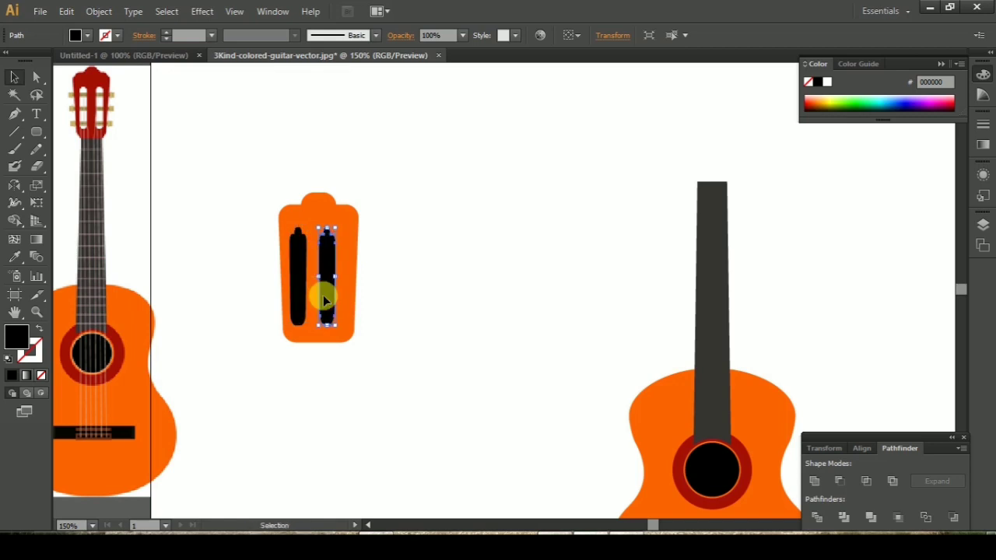
pyautogui.click(261, 406)
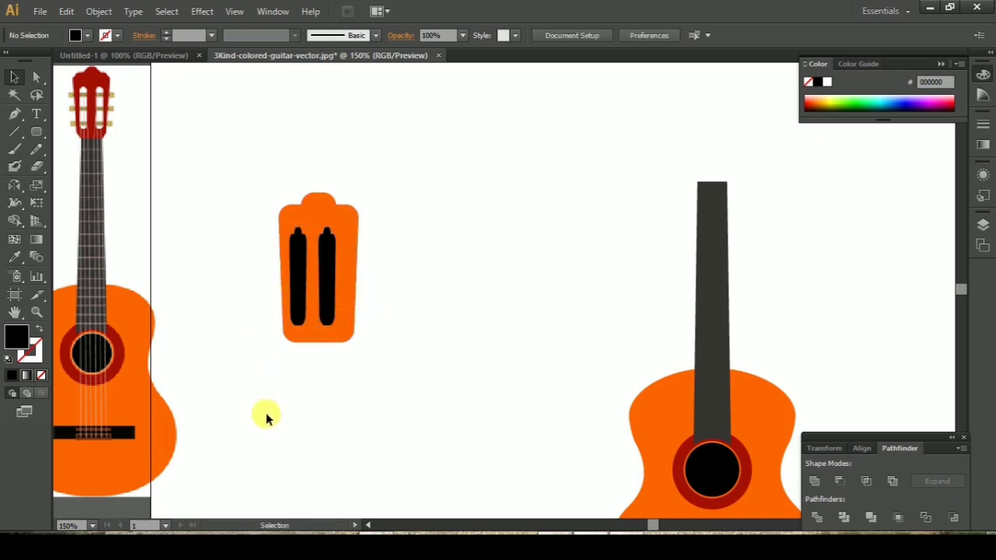
# Step: Narrow the orange headstock shape and start selecting its anchor points
pyautogui.click(350, 336)
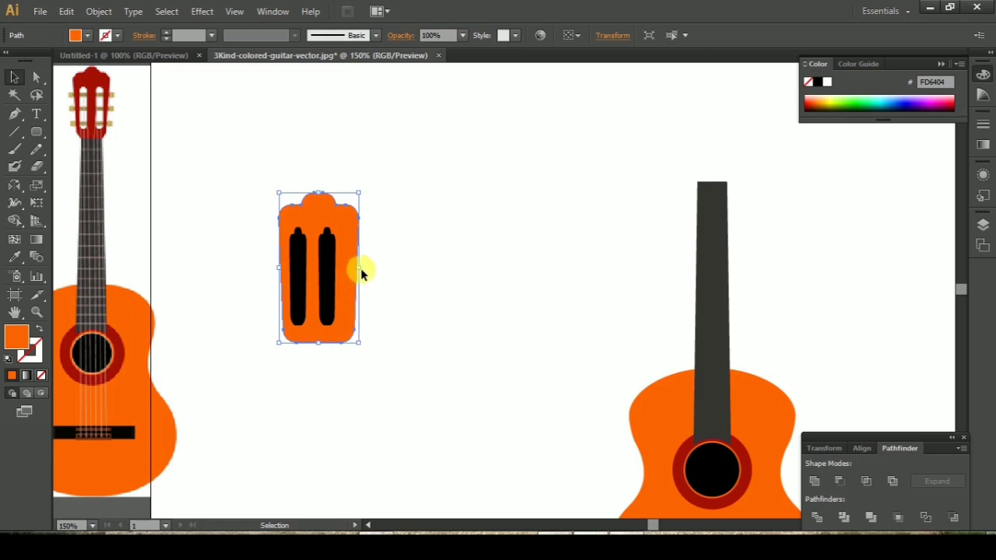
pyautogui.moveTo(359, 267); pyautogui.dragTo(348, 268)
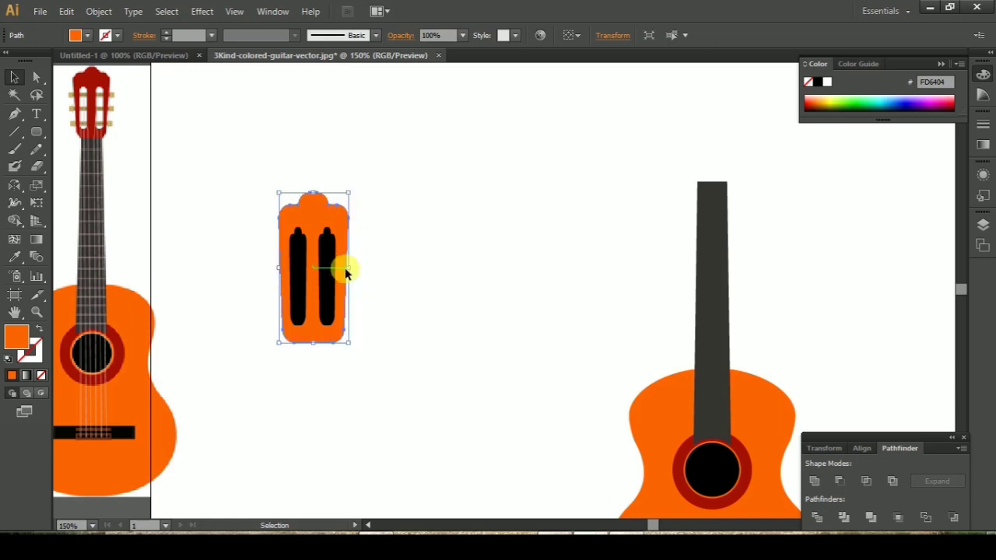
pyautogui.click(37, 77)
pyautogui.moveTo(333, 358); pyautogui.dragTo(288, 342)
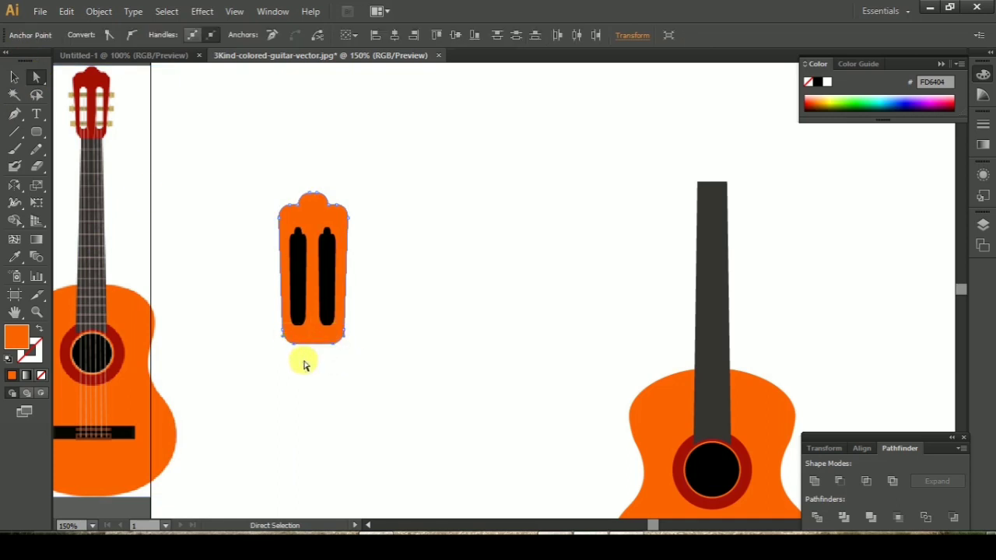
# Step: Lower the headstock's bottom edge and nudge both bottom corners inward
pyautogui.click(291, 345)
pyautogui.moveTo(342, 372); pyautogui.dragTo(282, 337)
pyautogui.press('Down')
pyautogui.press('Down')
pyautogui.press('Down')
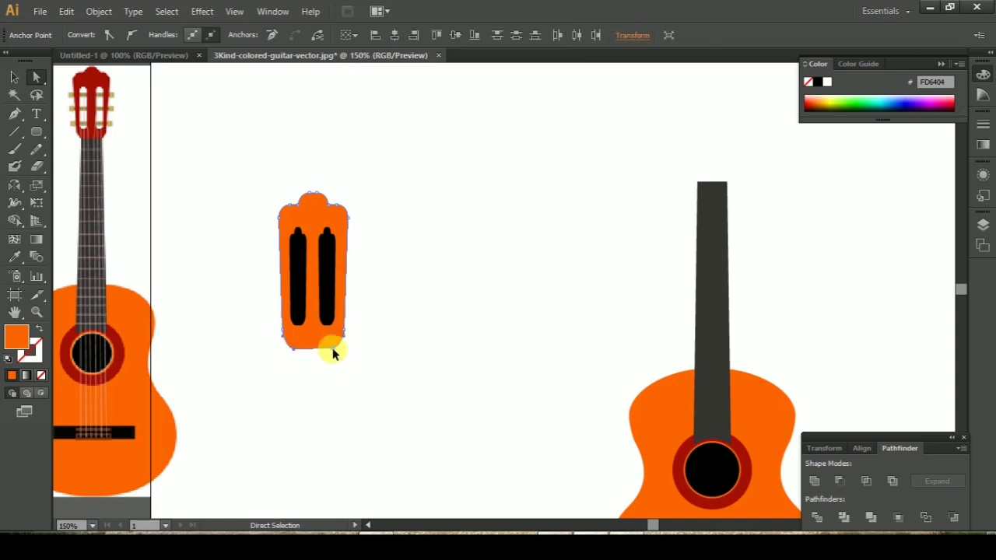
pyautogui.click(332, 354)
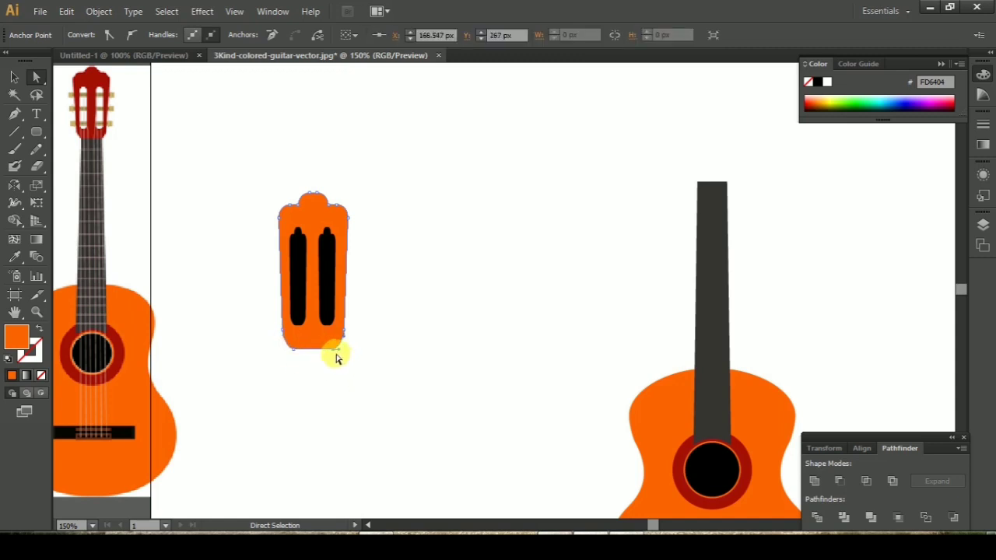
pyautogui.press('Left')
pyautogui.press('Left')
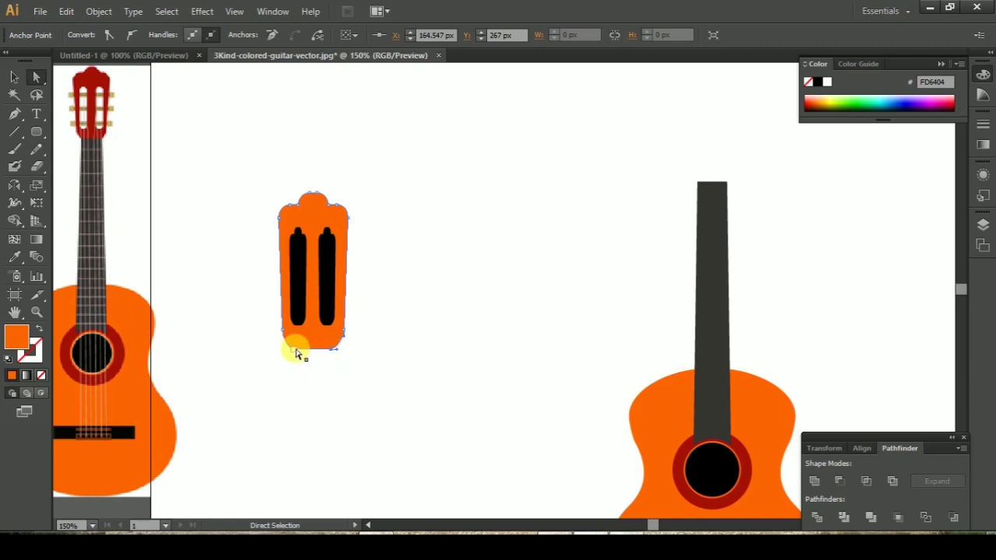
pyautogui.moveTo(295, 355); pyautogui.dragTo(292, 350)
pyautogui.press('Right')
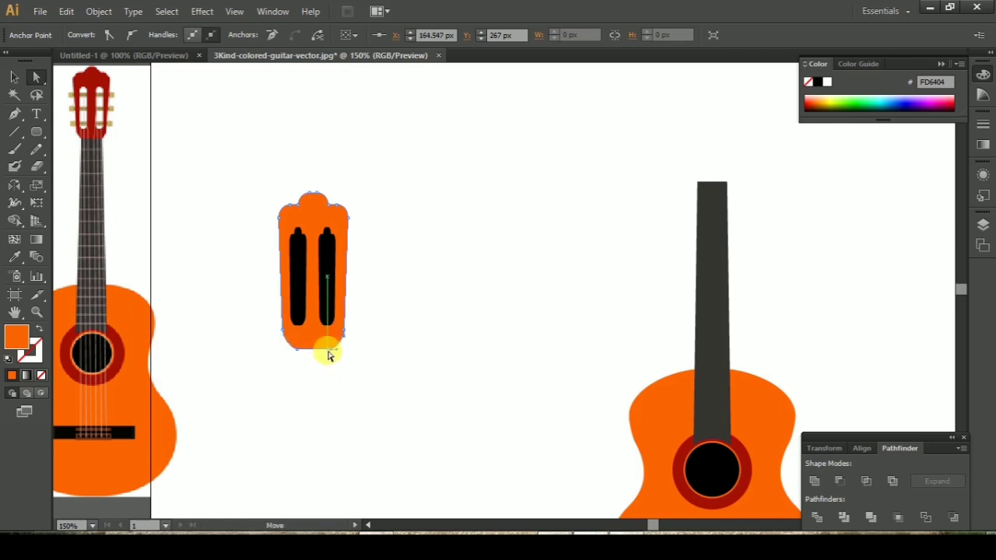
# Step: Push the headstock's top-right and top-left anchors outward so the top flares
pyautogui.click(13, 77)
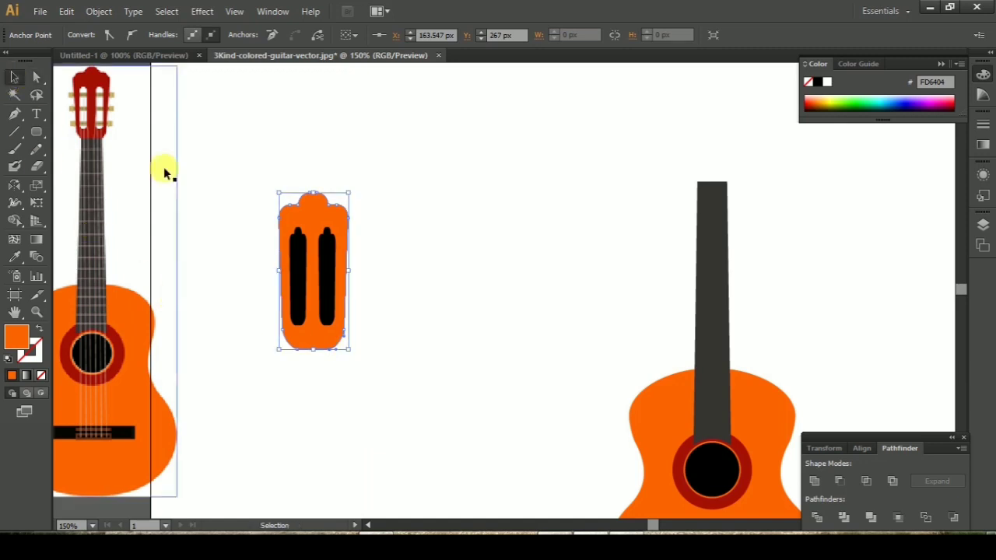
pyautogui.click(37, 77)
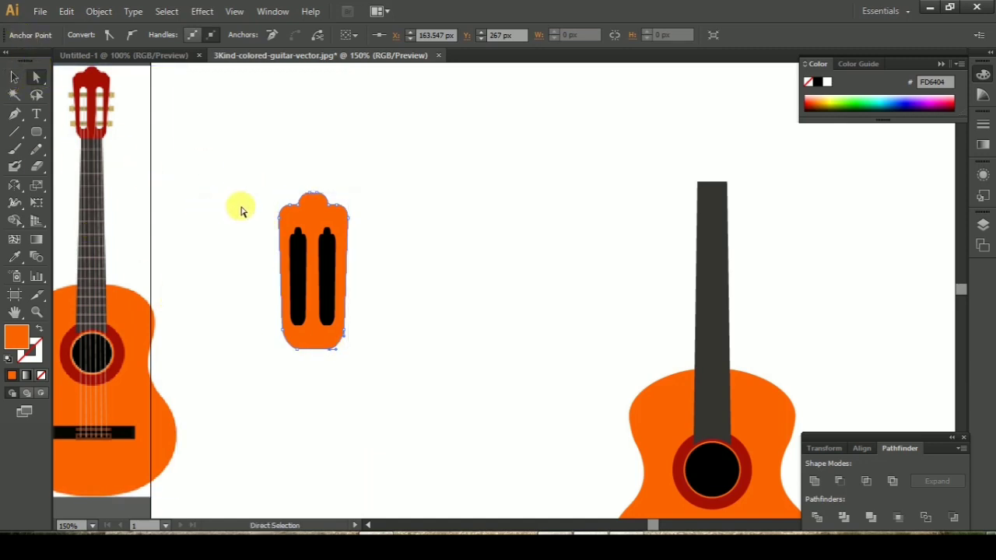
pyautogui.moveTo(257, 196); pyautogui.dragTo(304, 226)
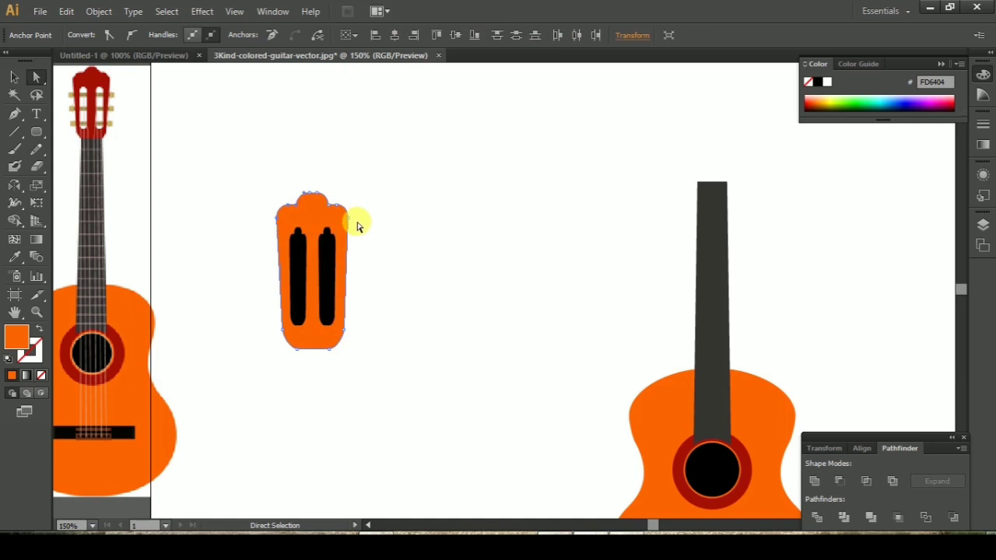
pyautogui.moveTo(357, 193); pyautogui.dragTo(327, 231)
pyautogui.press('Right')
pyautogui.press('Right')
pyautogui.moveTo(245, 191); pyautogui.dragTo(298, 225)
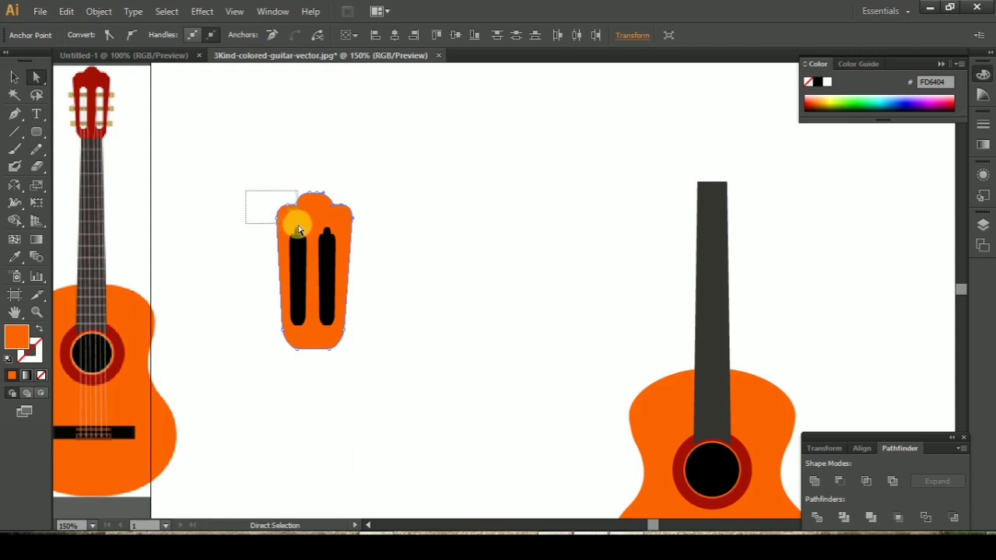
pyautogui.press('Left')
pyautogui.press('Left')
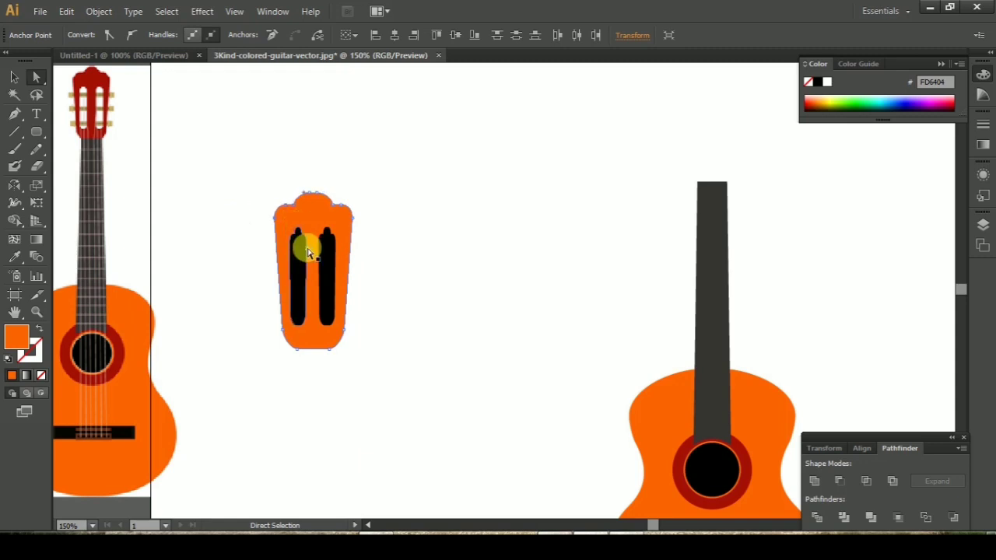
# Step: Check both black slots, then reselect the whole headstock object
pyautogui.click(416, 251)
pyautogui.click(304, 282)
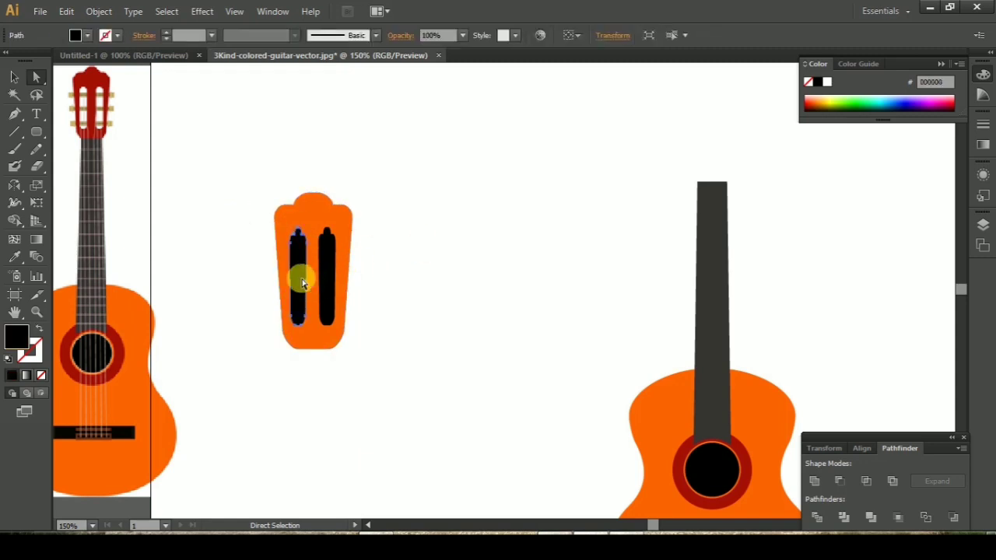
pyautogui.click(337, 298)
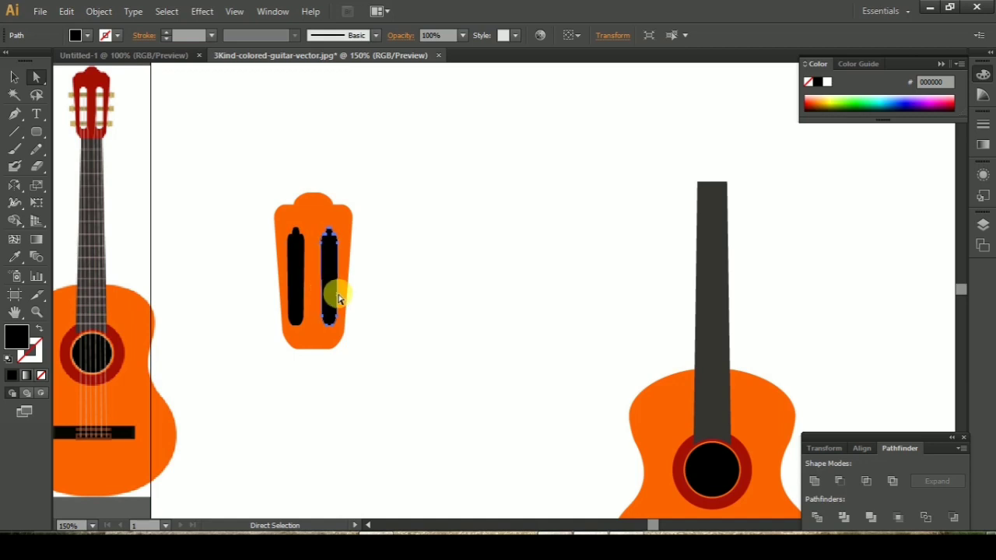
pyautogui.click(344, 292)
pyautogui.click(395, 290)
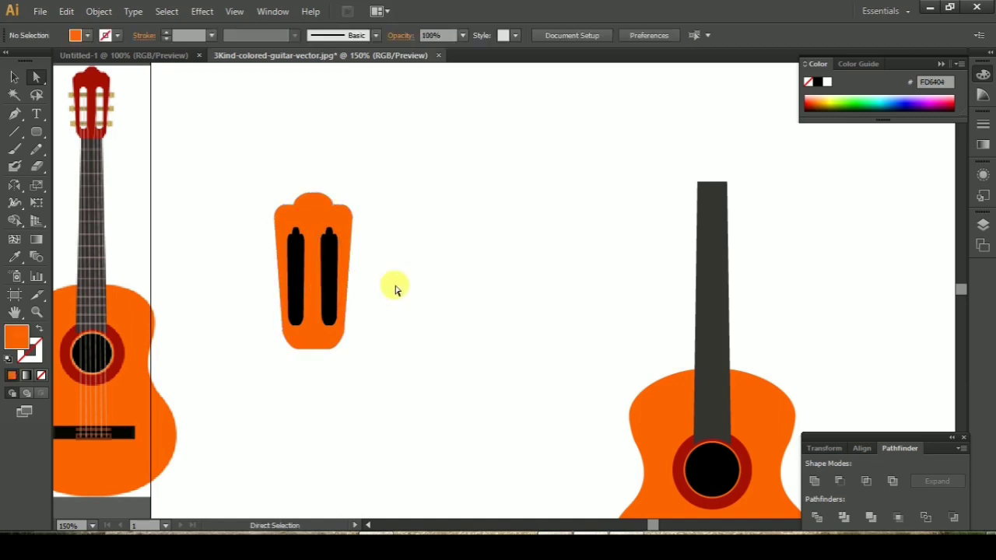
pyautogui.click(321, 354)
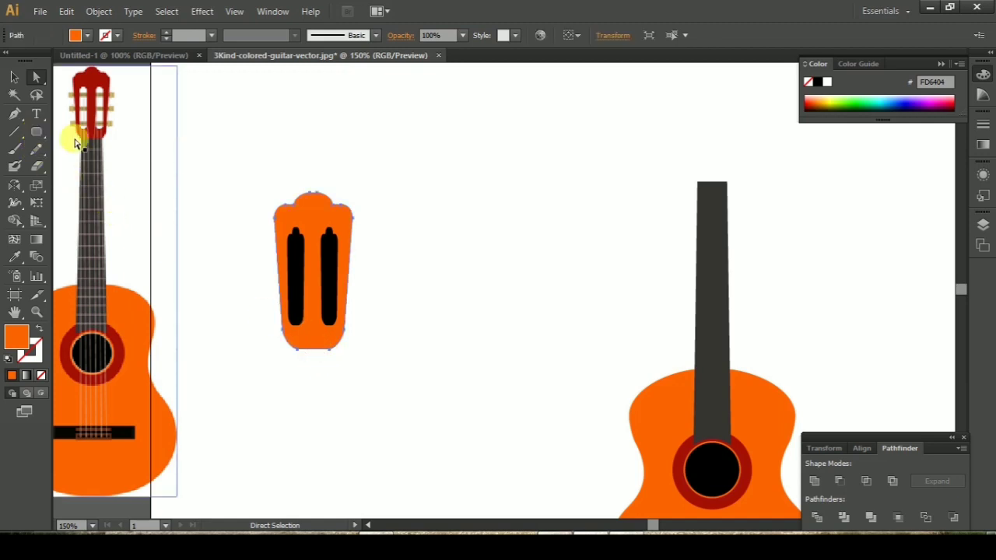
pyautogui.click(14, 77)
# Step: Recolour the headstock with the reference guitar's red using the Eyedropper
pyautogui.hotkey('ctrl', '-')
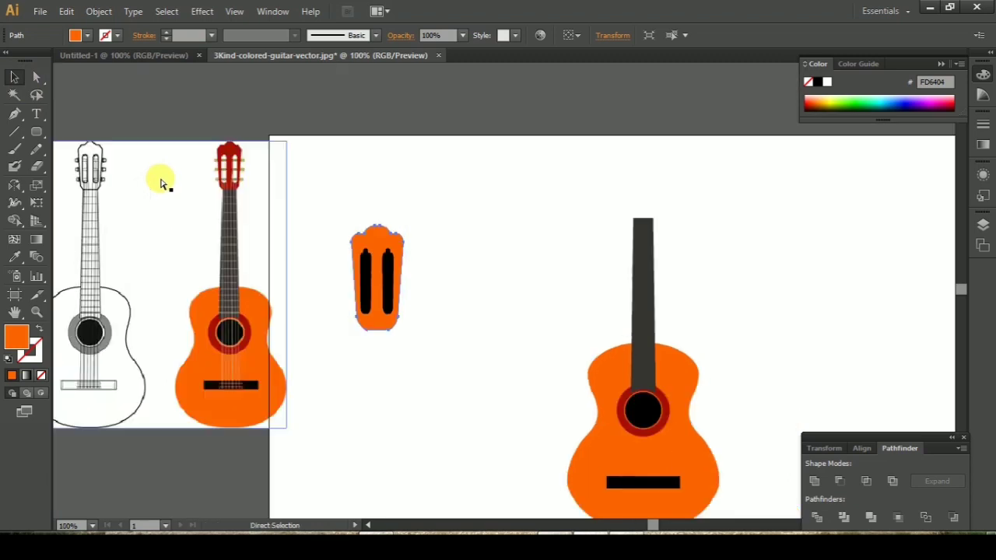
pyautogui.moveTo(322, 207); pyautogui.dragTo(440, 354)
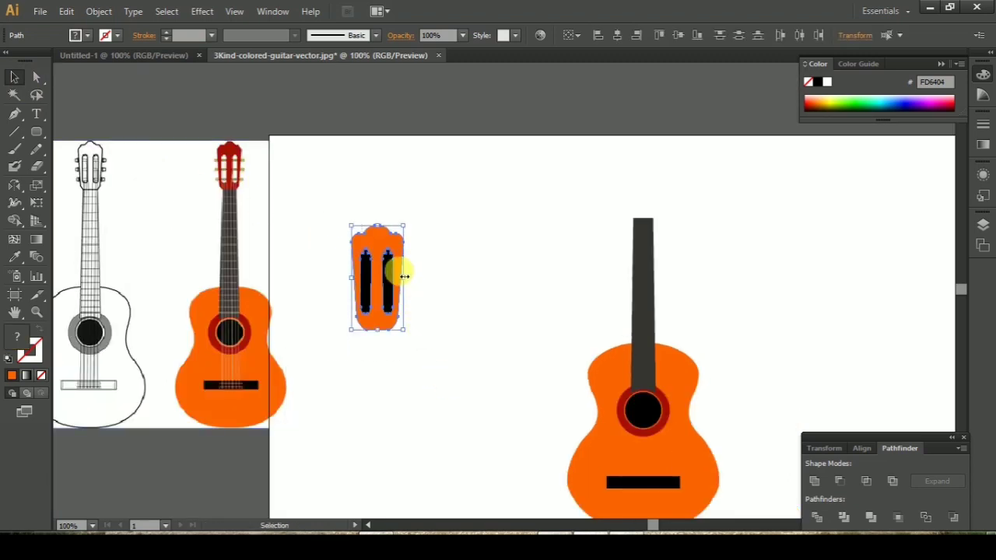
pyautogui.click(422, 327)
pyautogui.click(380, 320)
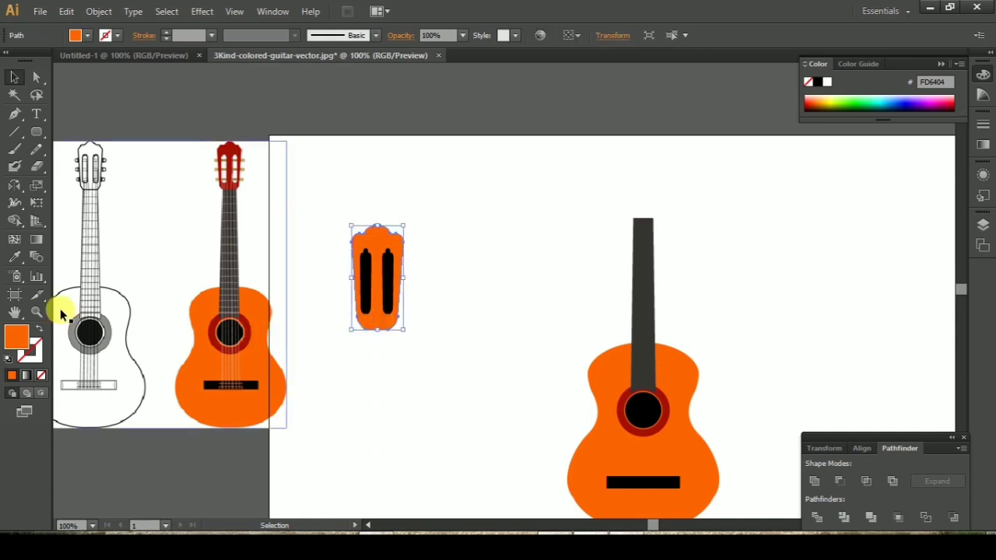
pyautogui.click(14, 257)
pyautogui.click(228, 146)
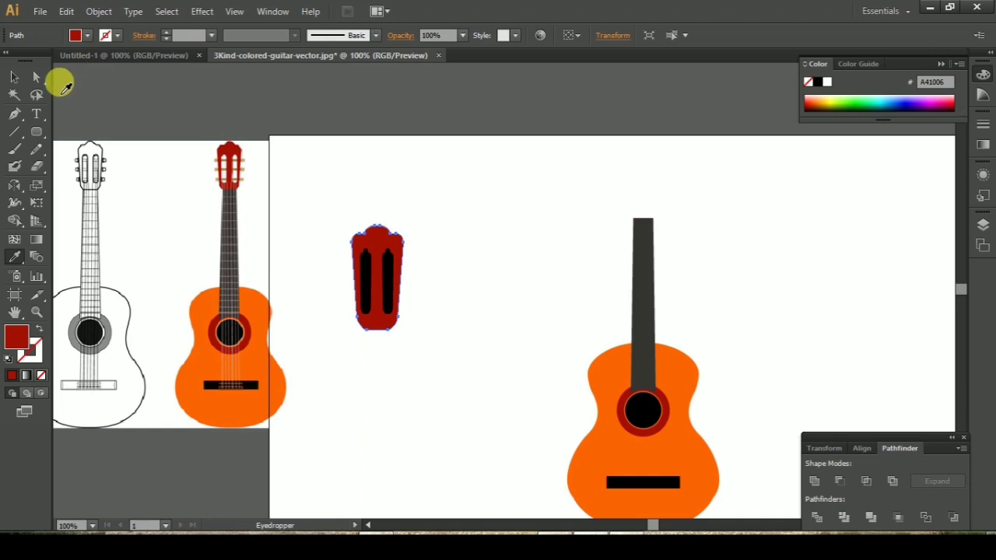
# Step: Merge the red headstock pieces into one shape with the Shape Builder
pyautogui.click(14, 77)
pyautogui.click(459, 203)
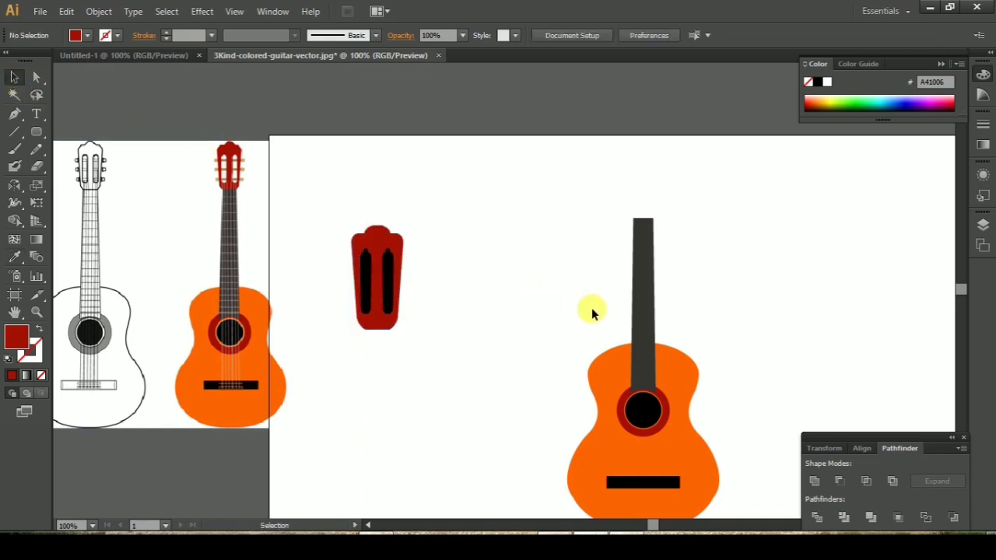
pyautogui.moveTo(295, 196); pyautogui.dragTo(447, 355)
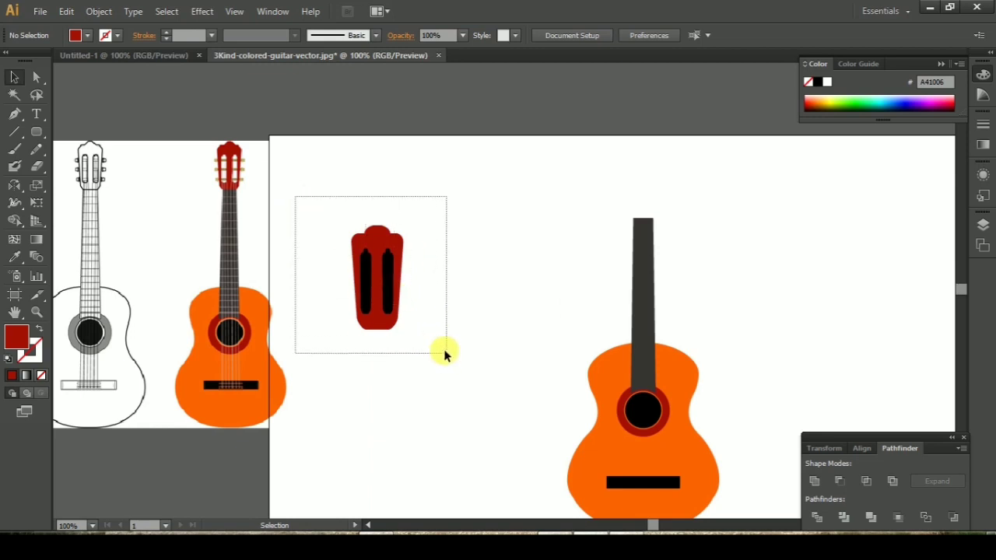
pyautogui.click(14, 220)
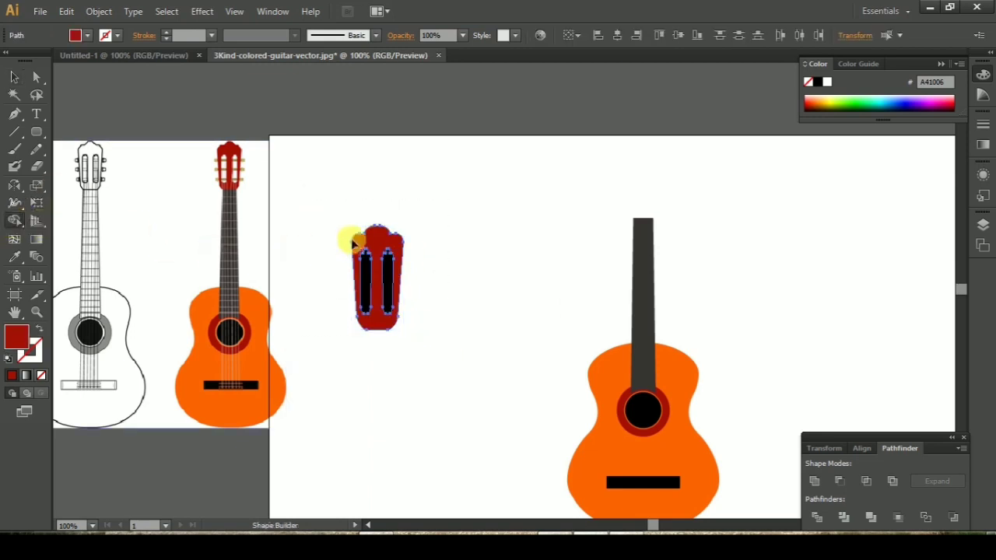
pyautogui.click(373, 239)
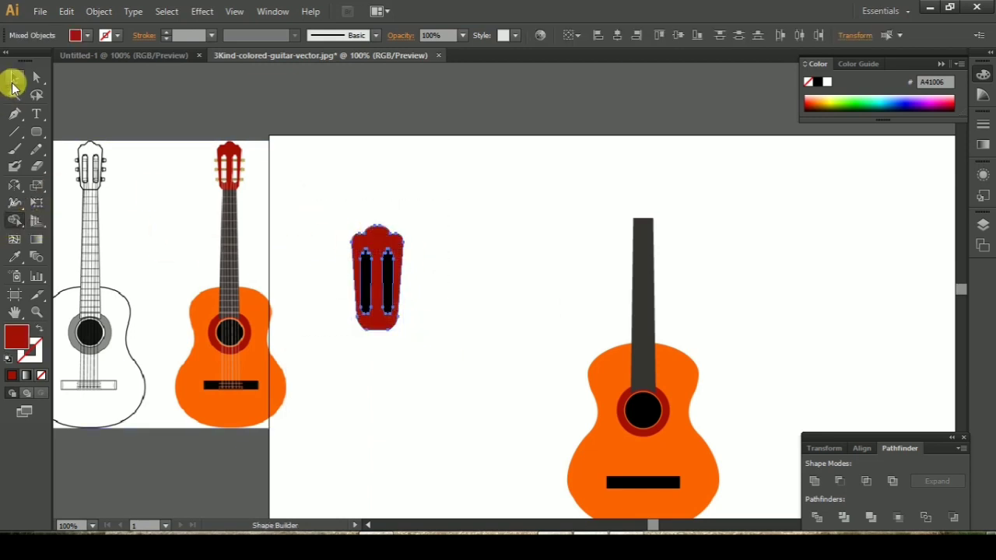
# Step: Move the red headstock off the black slots and delete the slots, leaving cut-outs
pyautogui.click(14, 78)
pyautogui.moveTo(397, 236); pyautogui.dragTo(467, 239)
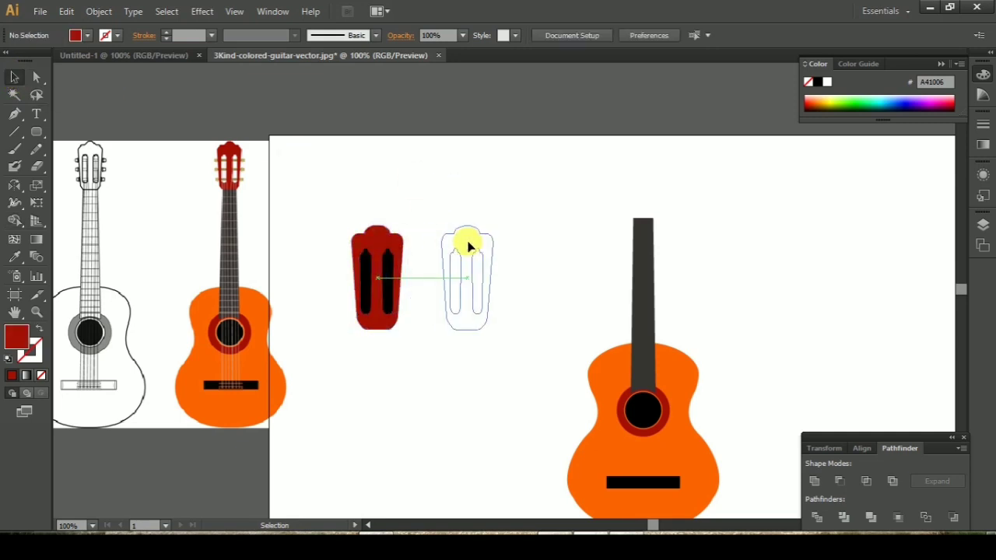
pyautogui.moveTo(398, 317); pyautogui.dragTo(348, 238)
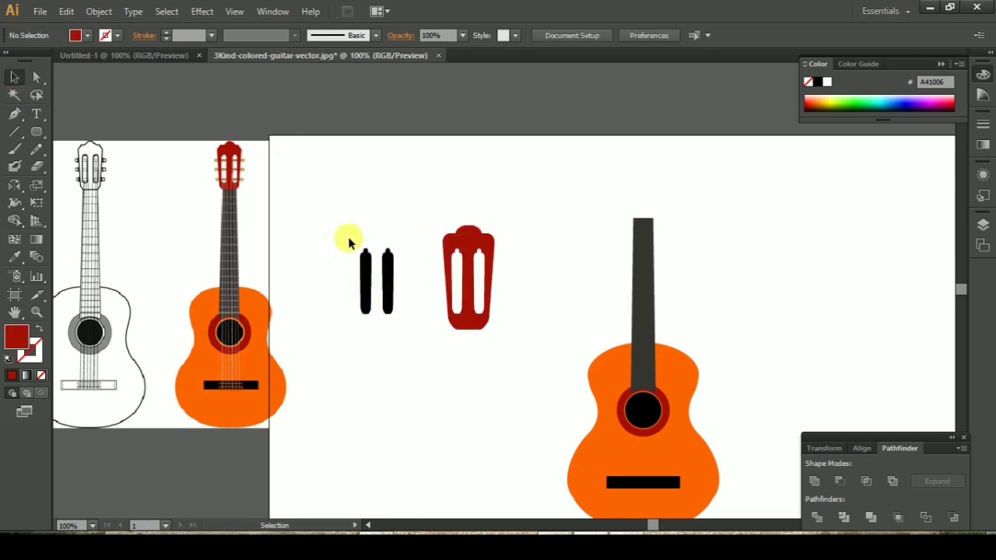
pyautogui.press('Delete')
# Step: Try the headstock against the neck, set it aside, and reframe the canvas
pyautogui.moveTo(457, 240)
pyautogui.mouseDown()
pyautogui.moveTo(631, 280)
pyautogui.moveTo(478, 307)
pyautogui.mouseUp()
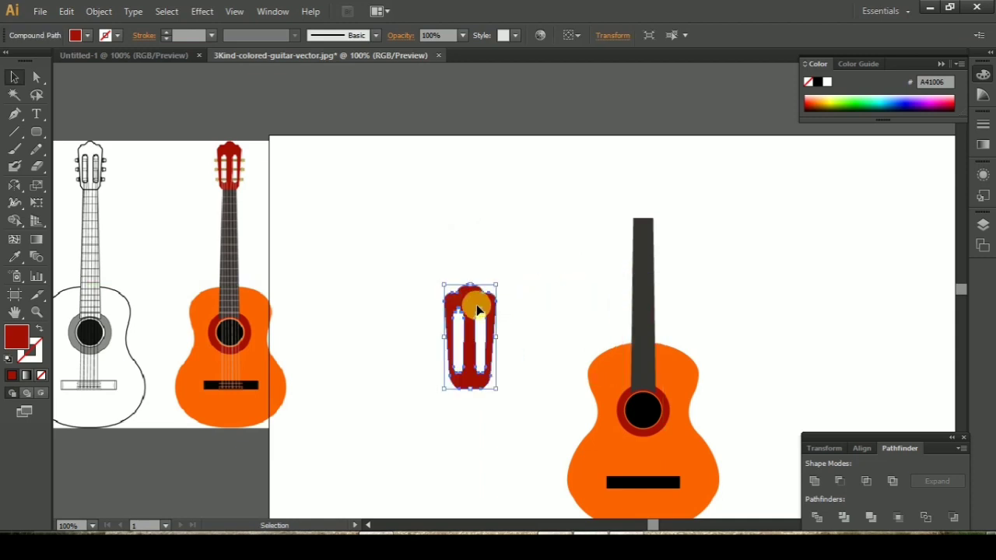
pyautogui.hotkey('ctrl', '-')
pyautogui.moveTo(489, 247)
pyautogui.mouseDown()
pyautogui.moveTo(280, 260)
pyautogui.moveTo(300, 262)
pyautogui.moveTo(352, 190)
pyautogui.mouseUp()
pyautogui.hotkey('ctrl', '+')
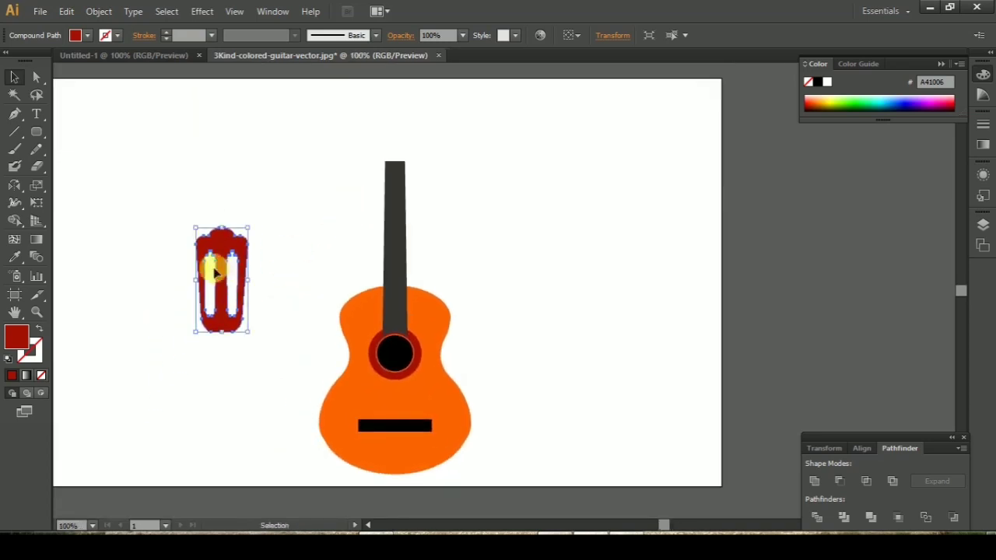
# Step: Place the red headstock on top of the dark neck
pyautogui.hotkey('ctrl', '+')
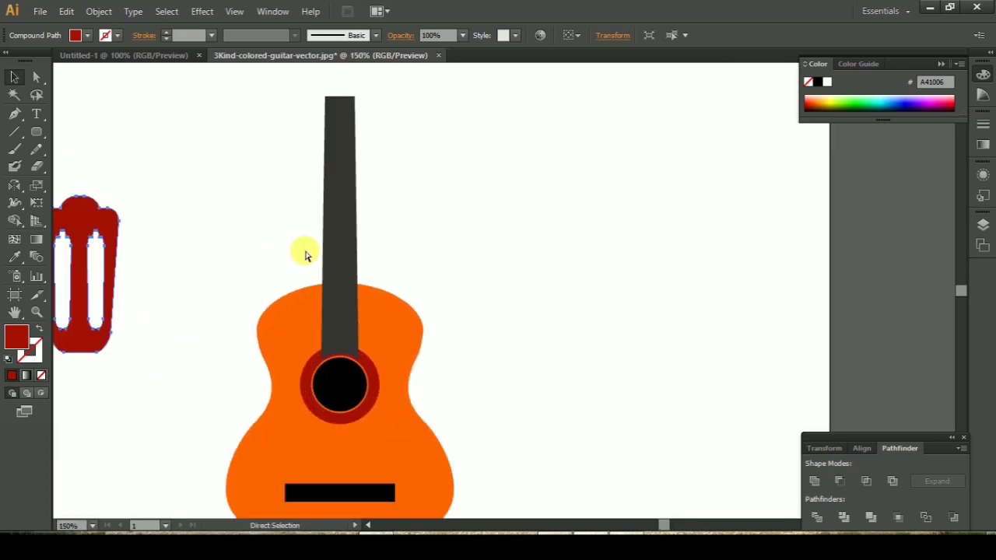
pyautogui.hotkey('ctrl', '-')
pyautogui.press('v')
pyautogui.click(284, 238)
pyautogui.moveTo(233, 242); pyautogui.dragTo(405, 107)
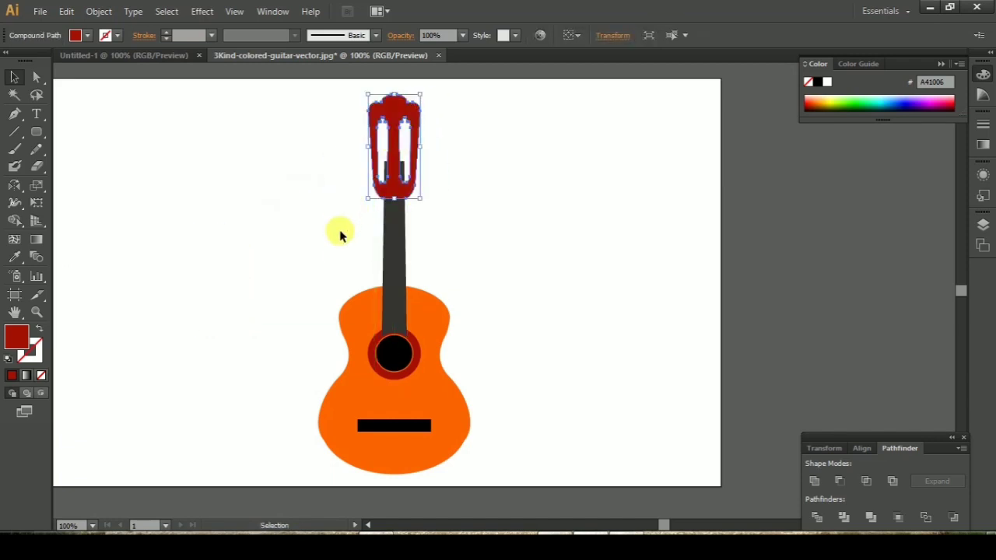
pyautogui.moveTo(233, 243); pyautogui.dragTo(375, 276)
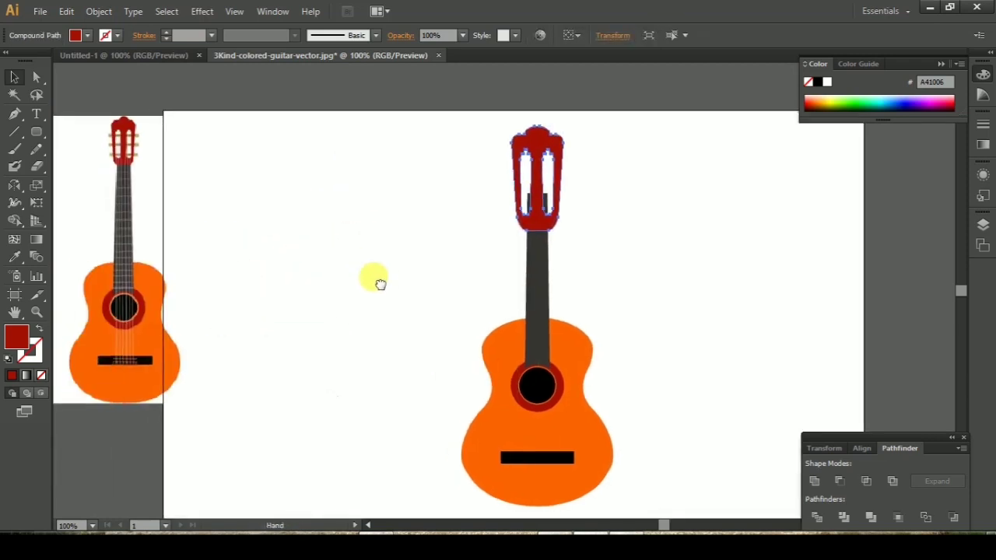
# Step: Raise the headstock slightly and narrow it to fit the neck's top
pyautogui.click(289, 311)
pyautogui.click(534, 133)
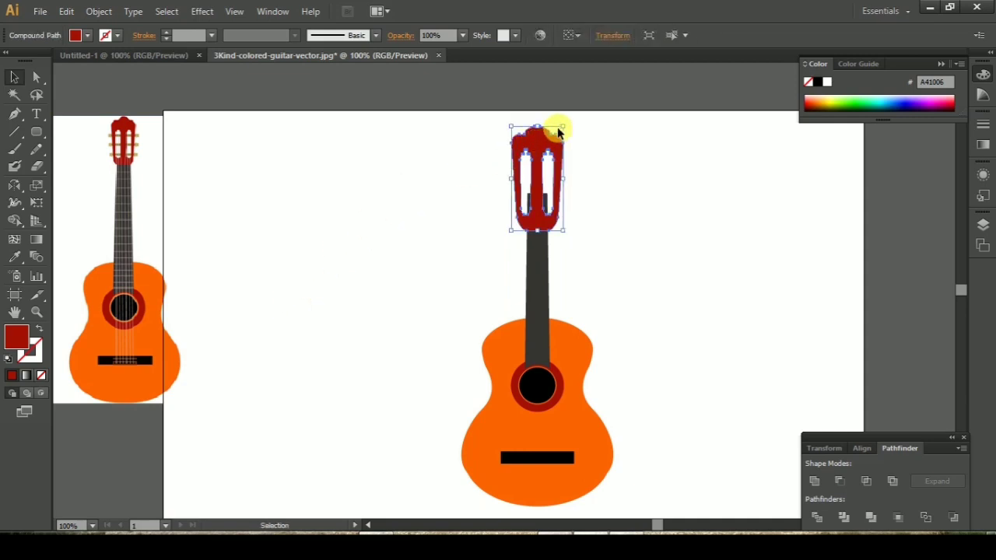
pyautogui.moveTo(541, 134); pyautogui.dragTo(556, 128)
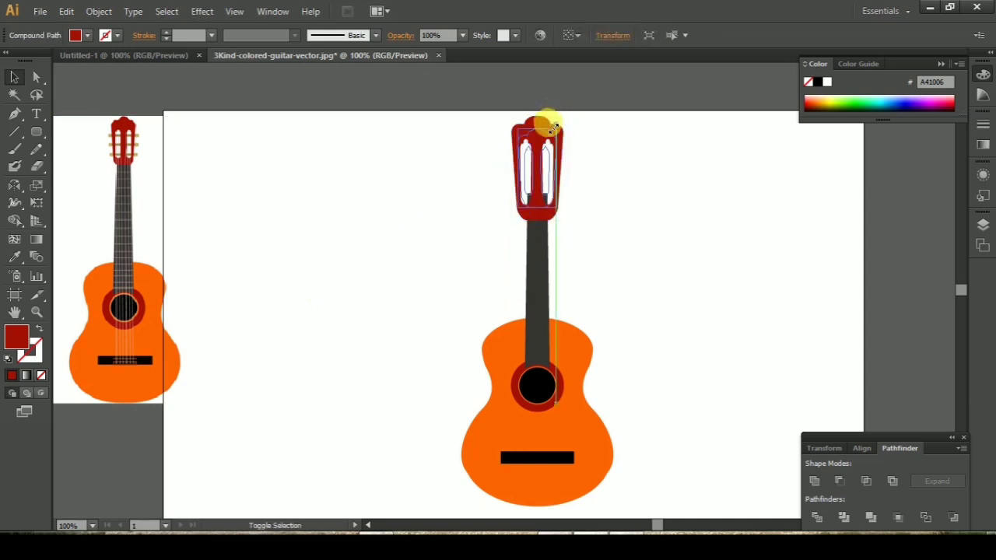
pyautogui.click(591, 166)
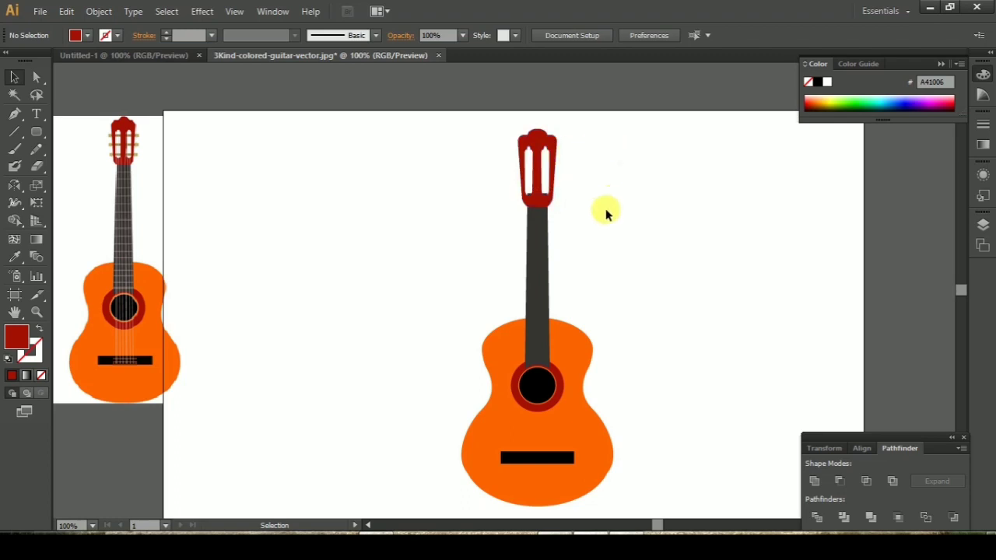
pyautogui.click(532, 205)
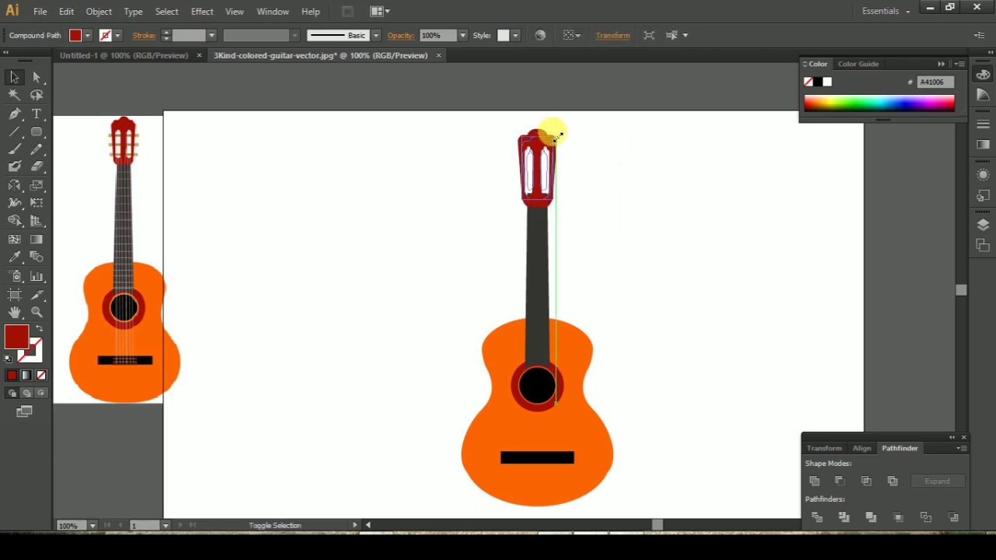
pyautogui.click(804, 245)
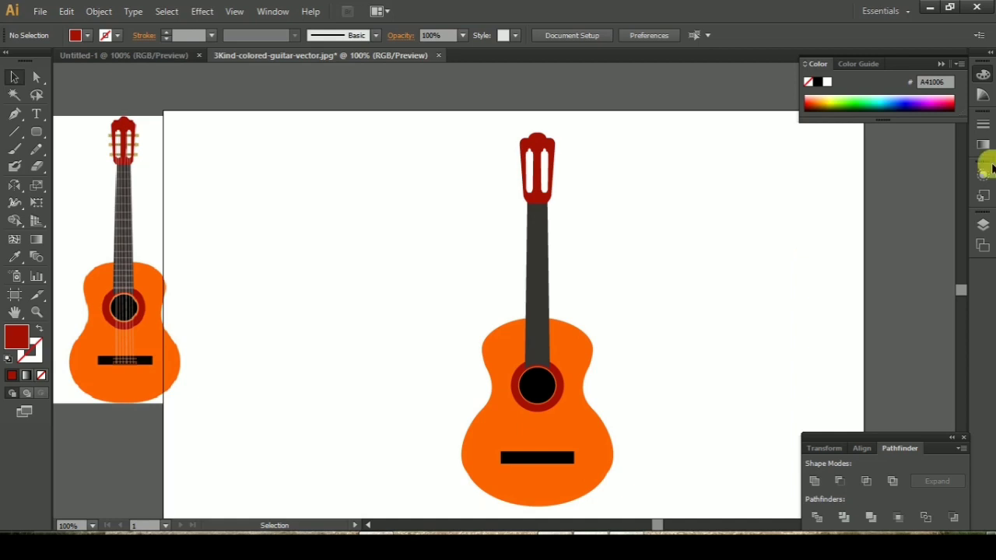
pyautogui.click(36, 130)
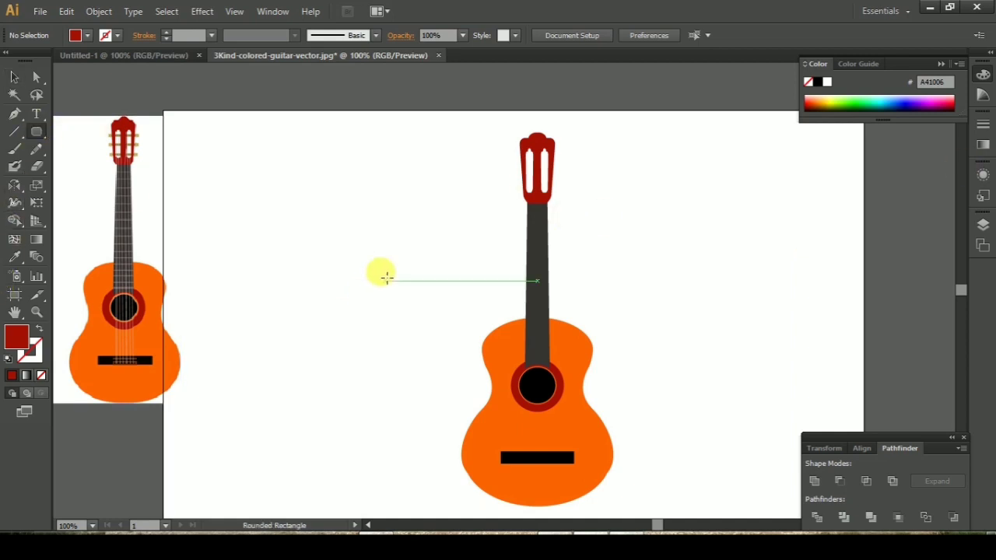
# Step: Draw a thin rounded bar beside the guitar and fill it gold AA7C00
pyautogui.moveTo(300, 229); pyautogui.dragTo(344, 231)
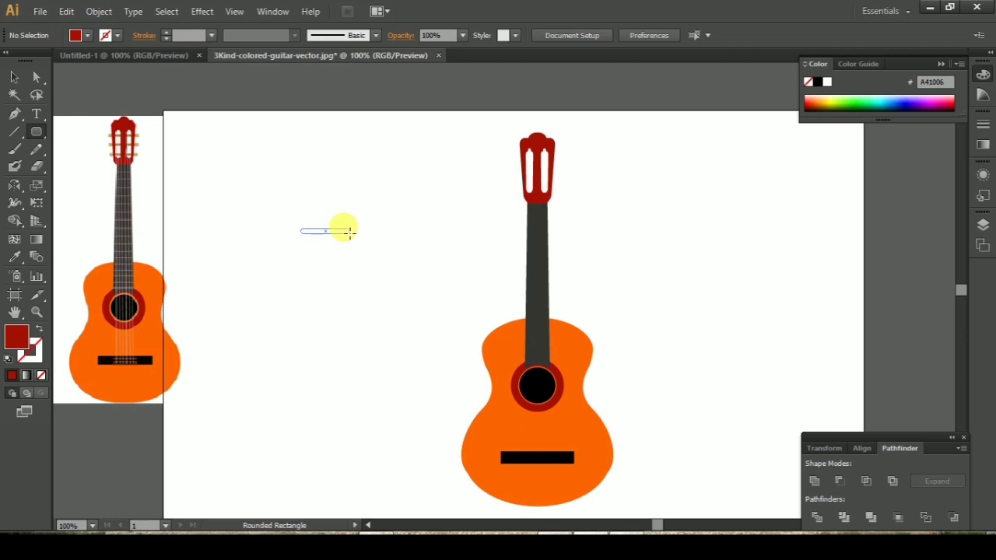
pyautogui.moveTo(344, 231); pyautogui.dragTo(349, 231)
pyautogui.click(14, 77)
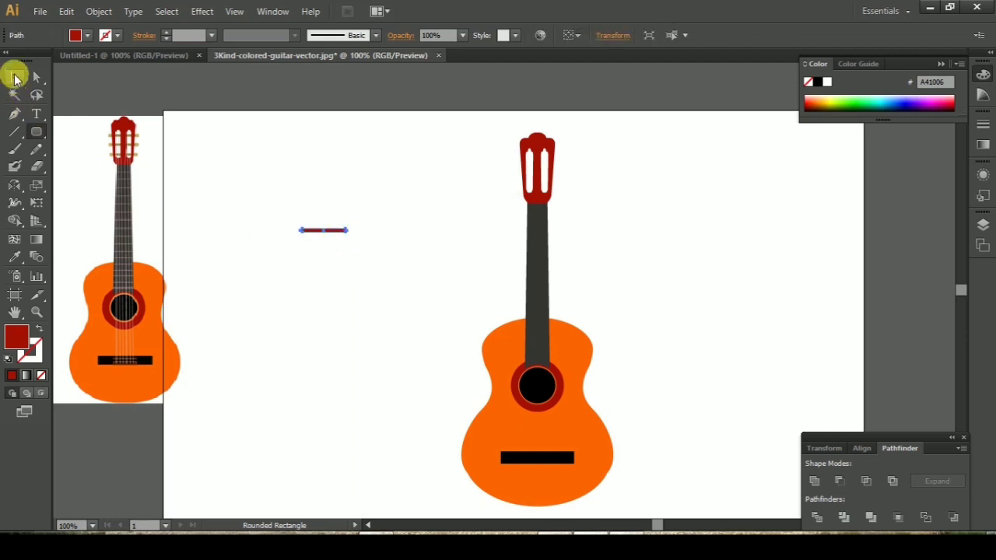
pyautogui.click(823, 98)
pyautogui.click(644, 295)
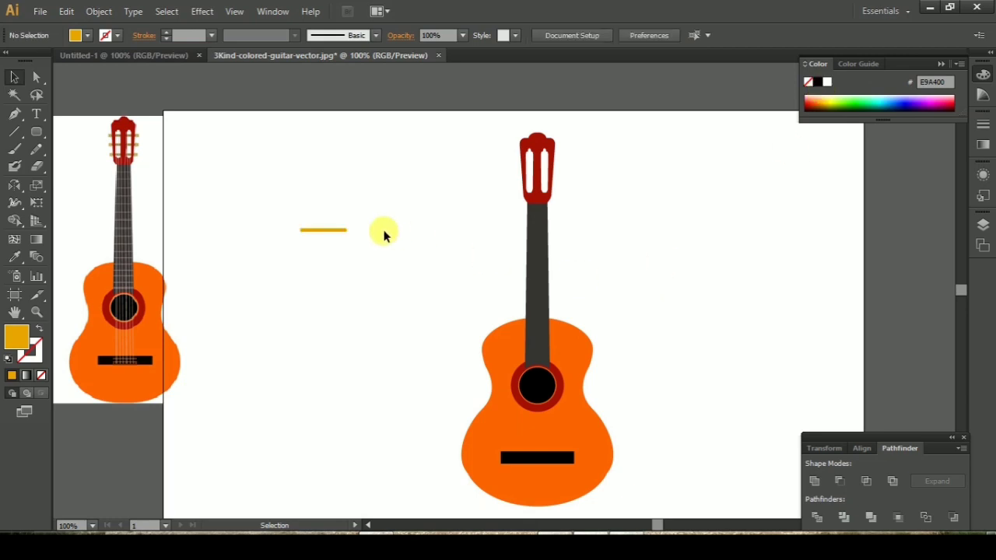
pyautogui.click(331, 230)
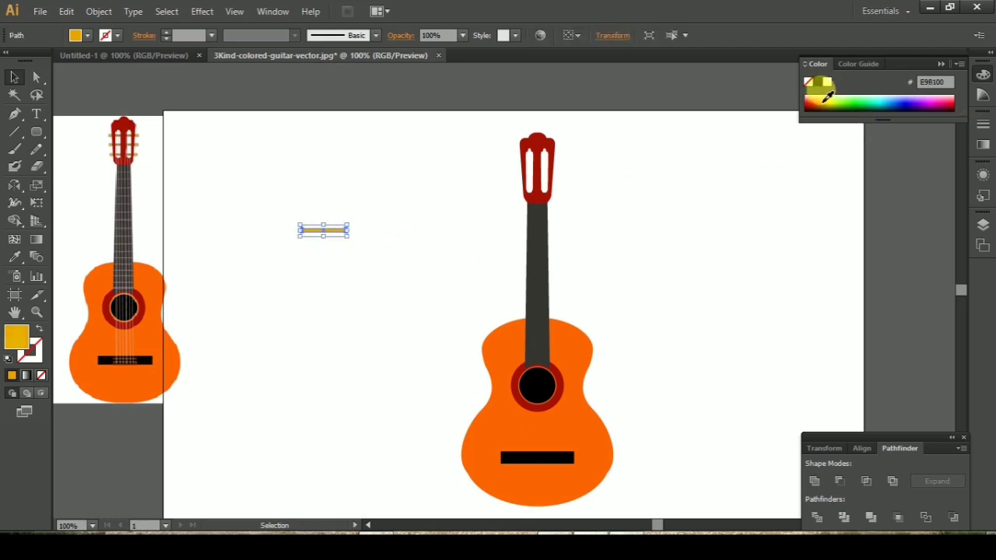
pyautogui.click(316, 258)
pyautogui.click(319, 229)
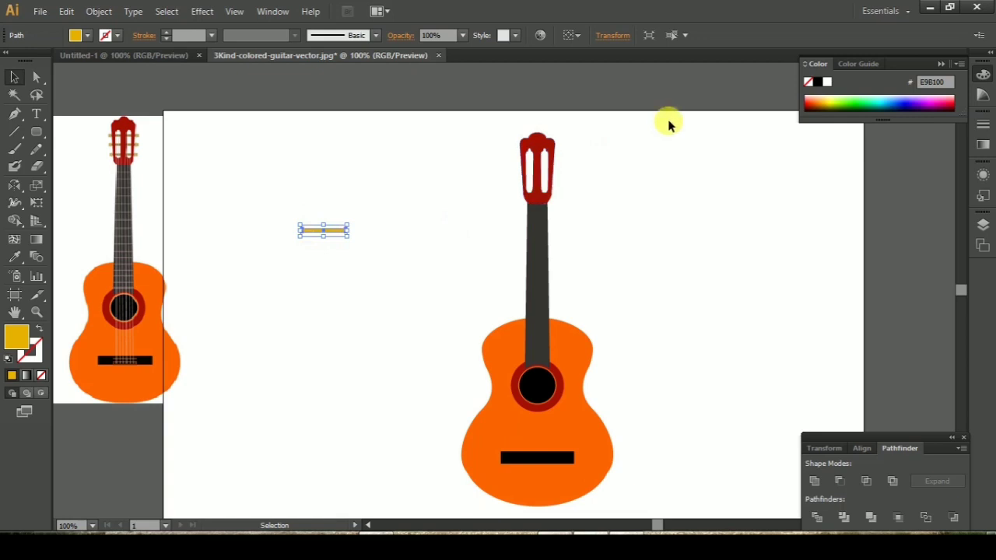
pyautogui.click(825, 102)
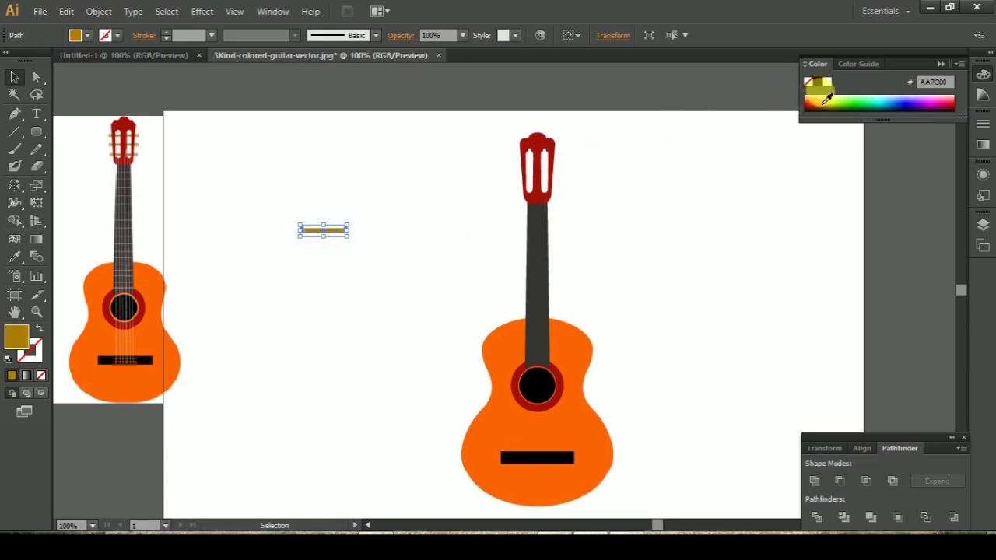
pyautogui.click(733, 192)
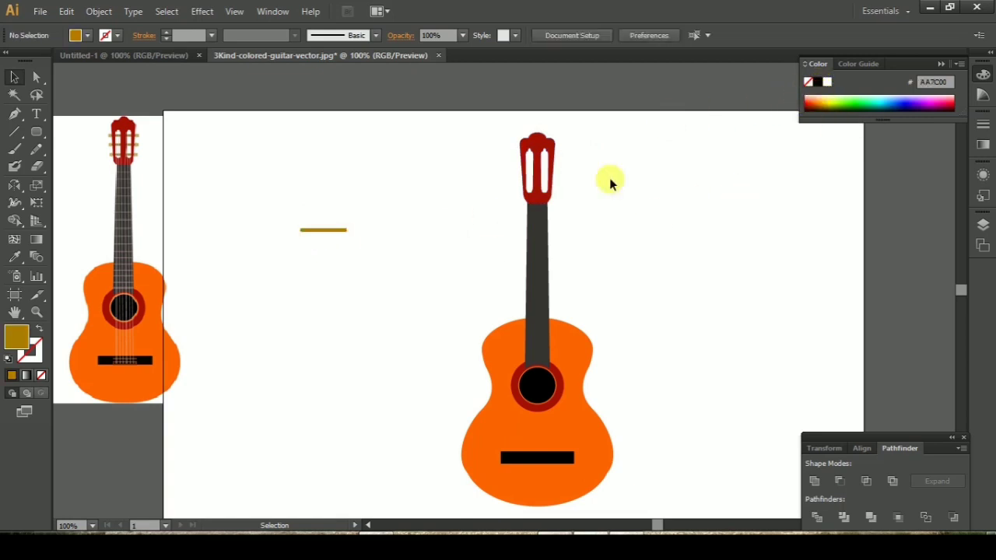
# Step: Duplicate the gold bar downward into three evenly spaced bars
pyautogui.moveTo(336, 237); pyautogui.dragTo(339, 243)
pyautogui.moveTo(334, 246); pyautogui.dragTo(335, 249)
pyautogui.hotkey('ctrl', 'd')
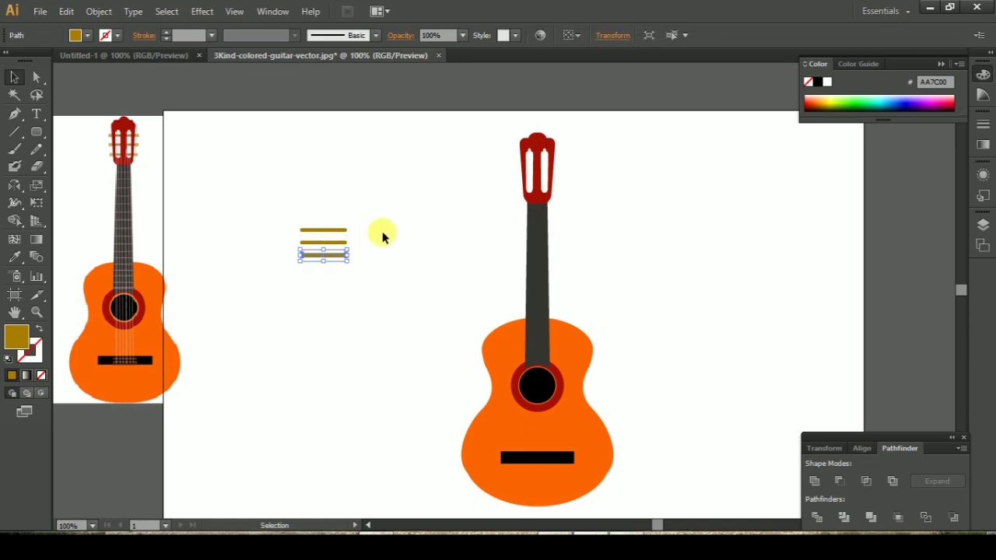
# Step: Draw a small rounded knob at the top bar's left end
pyautogui.click(37, 131)
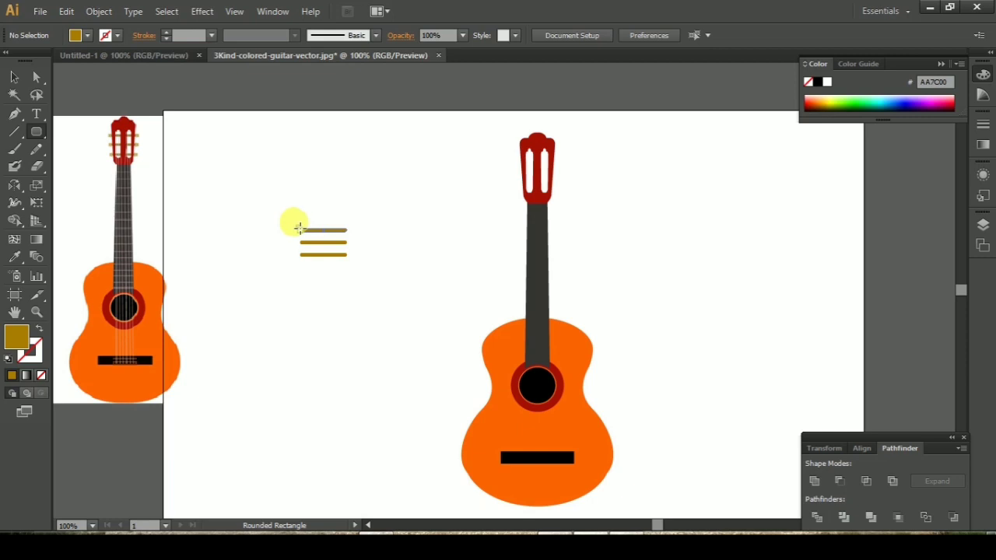
pyautogui.moveTo(299, 228); pyautogui.dragTo(296, 227)
pyautogui.click(14, 77)
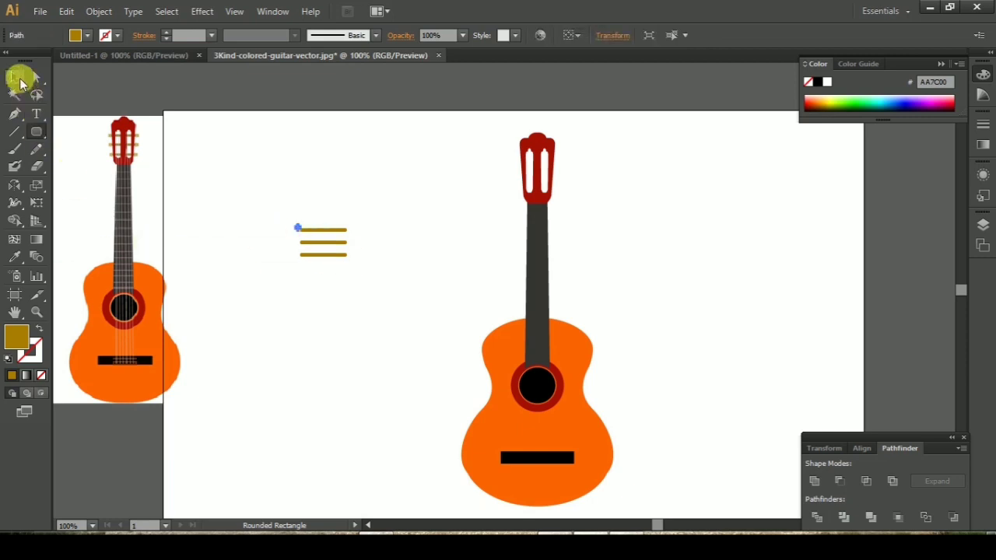
pyautogui.click(289, 289)
pyautogui.click(297, 228)
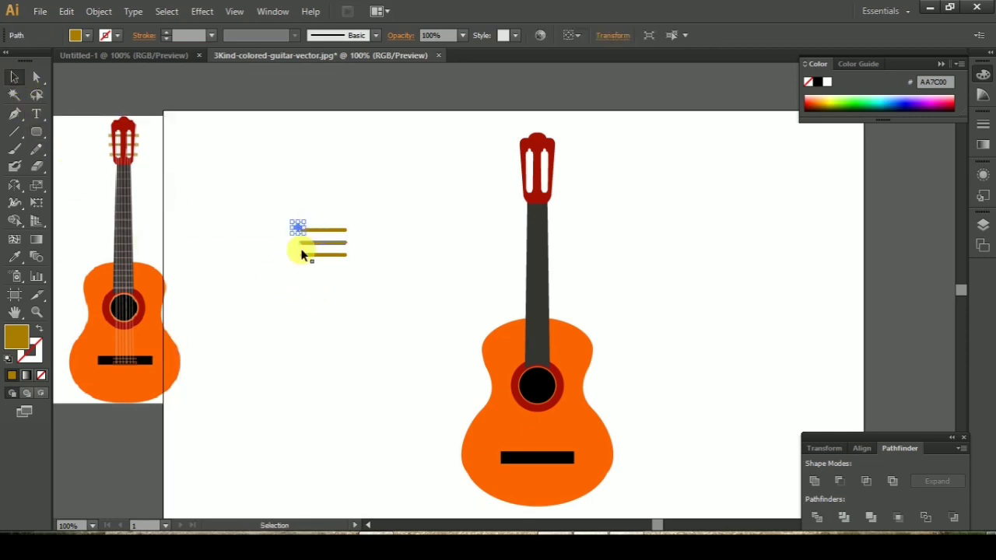
pyautogui.click(327, 308)
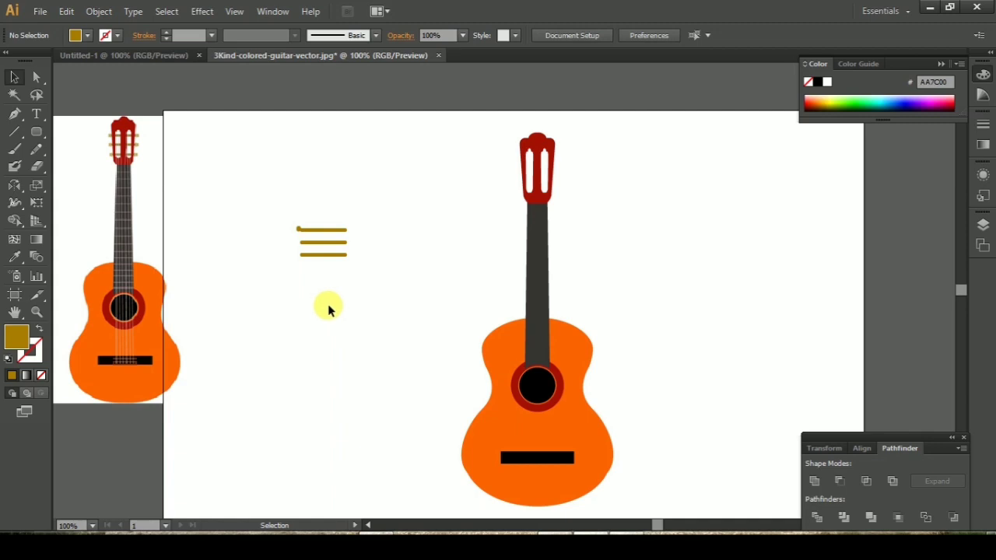
pyautogui.click(298, 229)
pyautogui.click(311, 308)
pyautogui.click(298, 231)
pyautogui.click(301, 257)
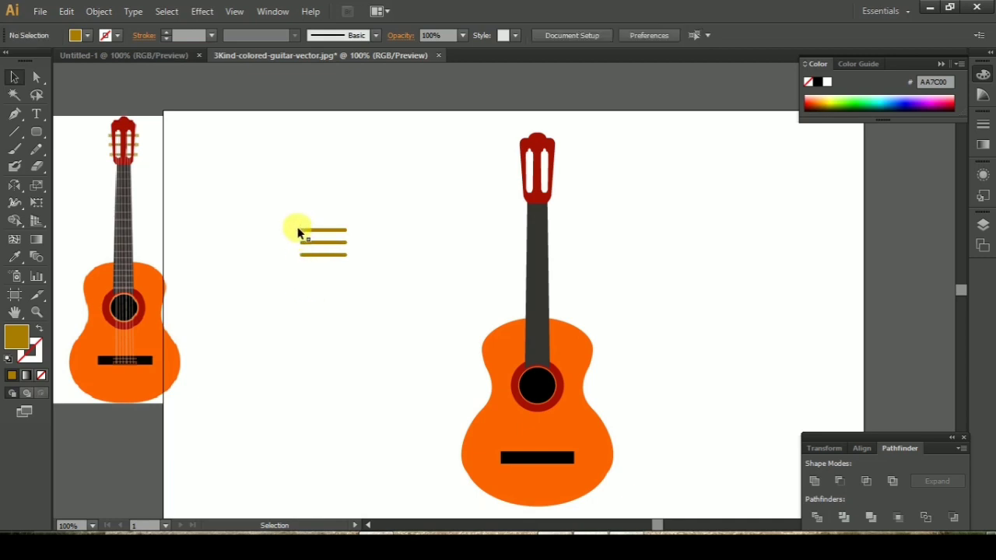
pyautogui.click(298, 232)
# Step: Copy the knob onto the left ends of the second and third bars
pyautogui.hotkey('ctrl', '+')
pyautogui.hotkey('ctrl', '+')
pyautogui.moveTo(263, 387); pyautogui.dragTo(268, 390)
pyautogui.moveTo(207, 244); pyautogui.dragTo(209, 269)
pyautogui.press('d')
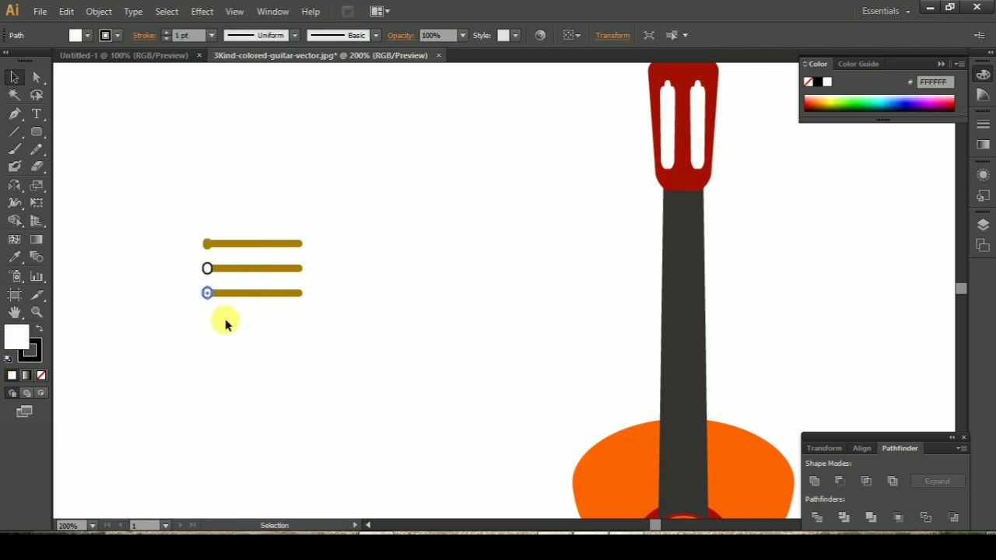
pyautogui.hotkey('ctrl', 'z')
pyautogui.hotkey('ctrl', 'z')
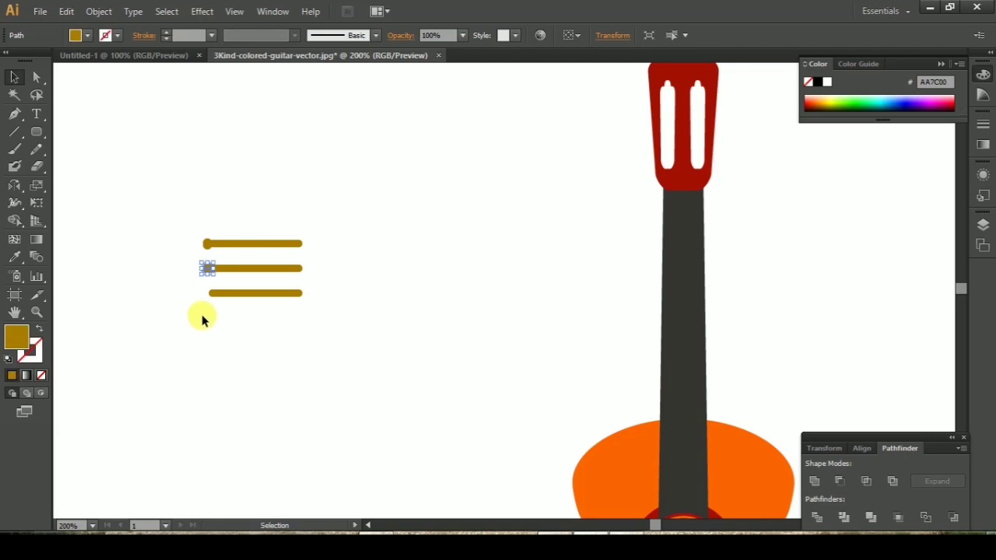
pyautogui.click(200, 325)
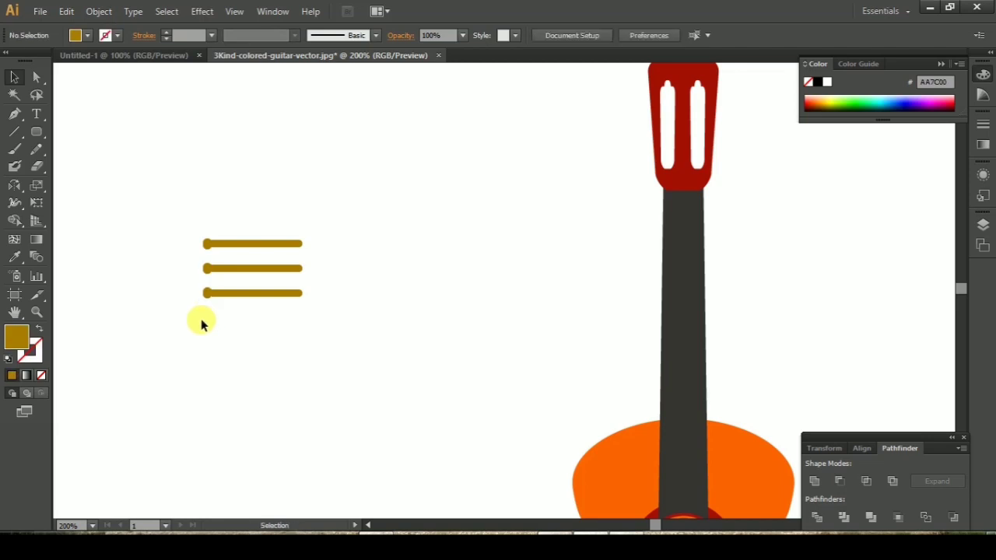
# Step: Copy the three left knobs to the right ends of the bars
pyautogui.click(206, 243)
pyautogui.keyDown('shift'); pyautogui.click(207, 270); pyautogui.keyUp('shift')
pyautogui.keyDown('shift'); pyautogui.click(208, 294); pyautogui.keyUp('shift')
pyautogui.moveTo(208, 295); pyautogui.dragTo(303, 306)
pyautogui.moveTo(194, 220); pyautogui.dragTo(374, 360)
# Step: Group the three bars and their knobs, then zoom back out
pyautogui.press('a')
pyautogui.press('v')
pyautogui.hotkey('ctrl', 'g')
pyautogui.hotkey('ctrl', '-')
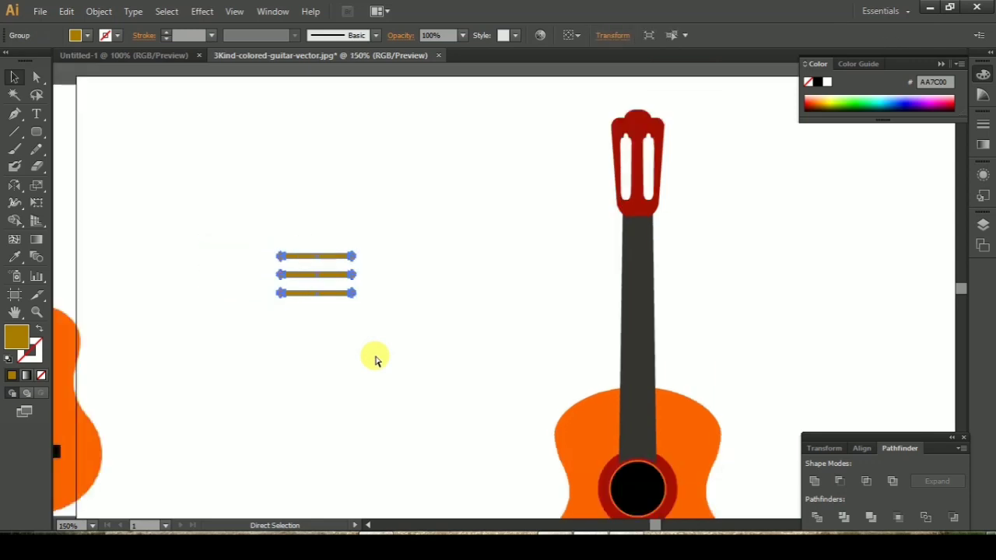
pyautogui.hotkey('ctrl', '-')
pyautogui.click(374, 358)
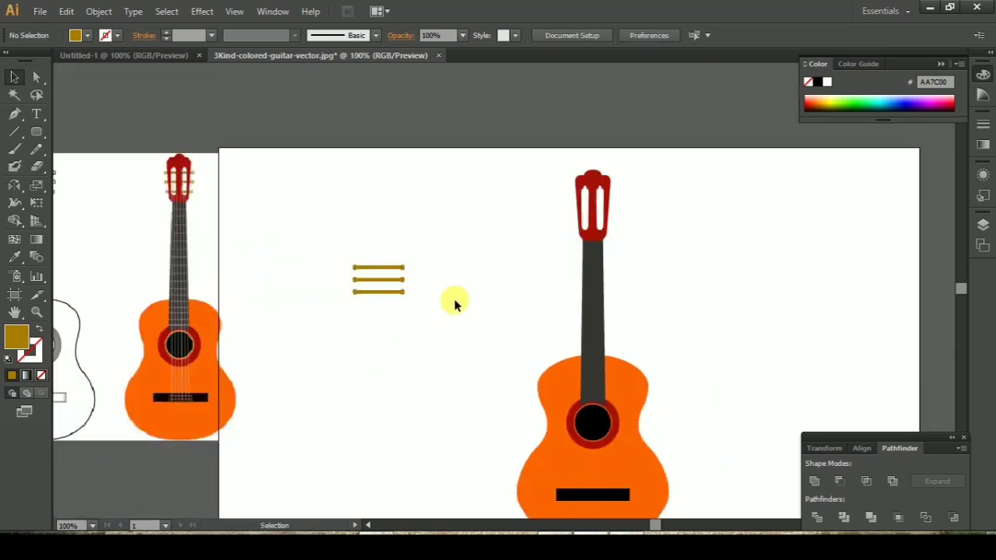
# Step: Centre the gold peg group across the red headstock and send it behind the headstock
pyautogui.moveTo(547, 238); pyautogui.dragTo(581, 208)
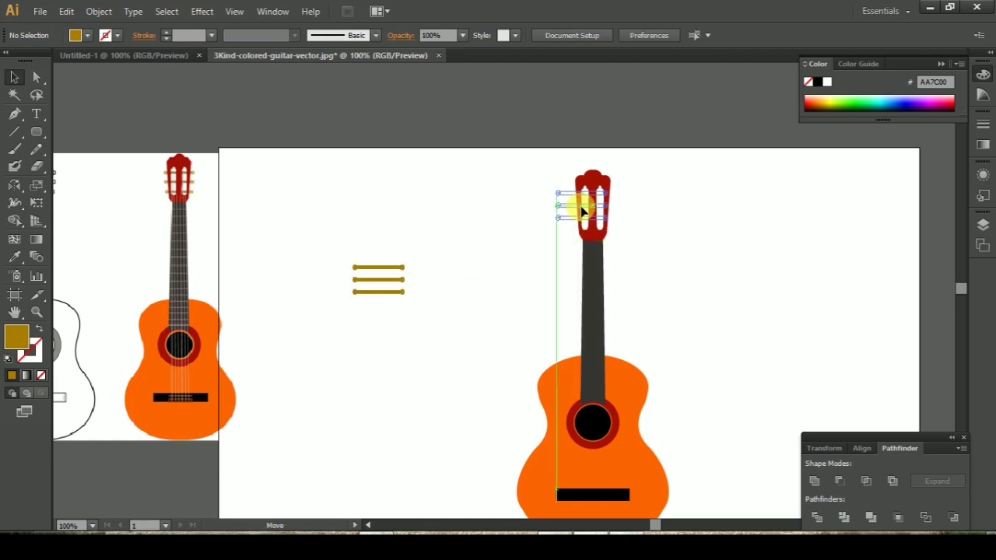
pyautogui.moveTo(581, 208); pyautogui.dragTo(592, 210)
pyautogui.rightClick(602, 203)
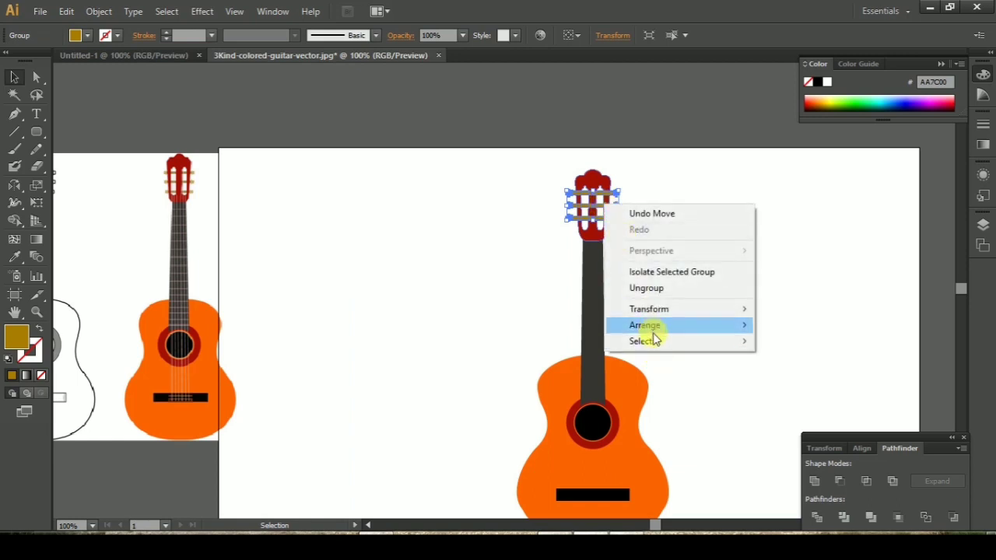
pyautogui.click(817, 371)
pyautogui.click(740, 327)
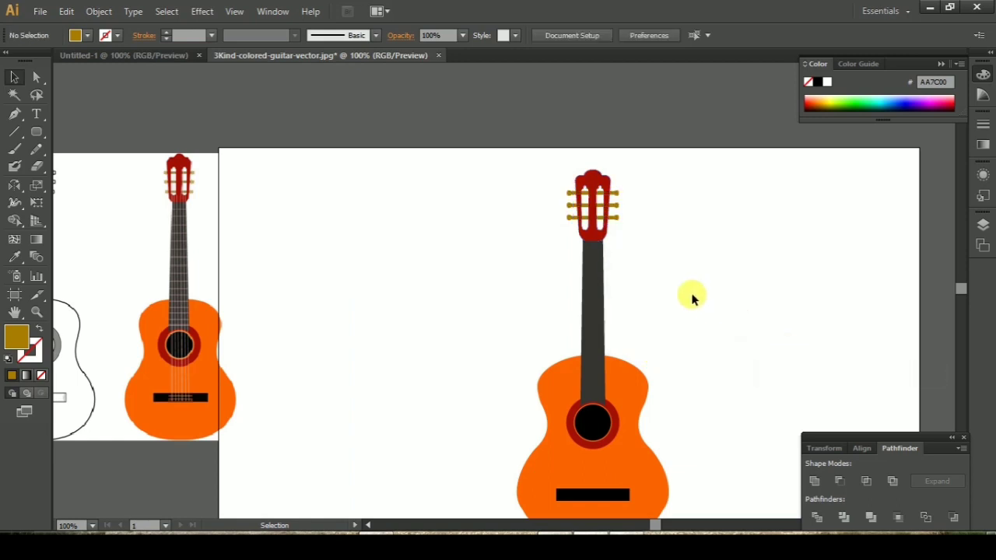
pyautogui.click(619, 221)
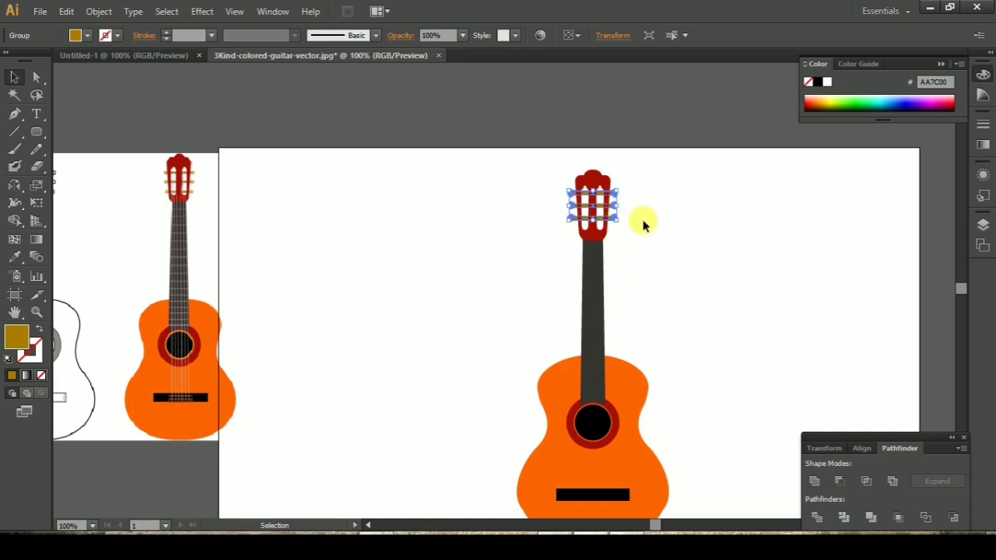
pyautogui.click(647, 231)
pyautogui.scroll(-2, 646, 231)
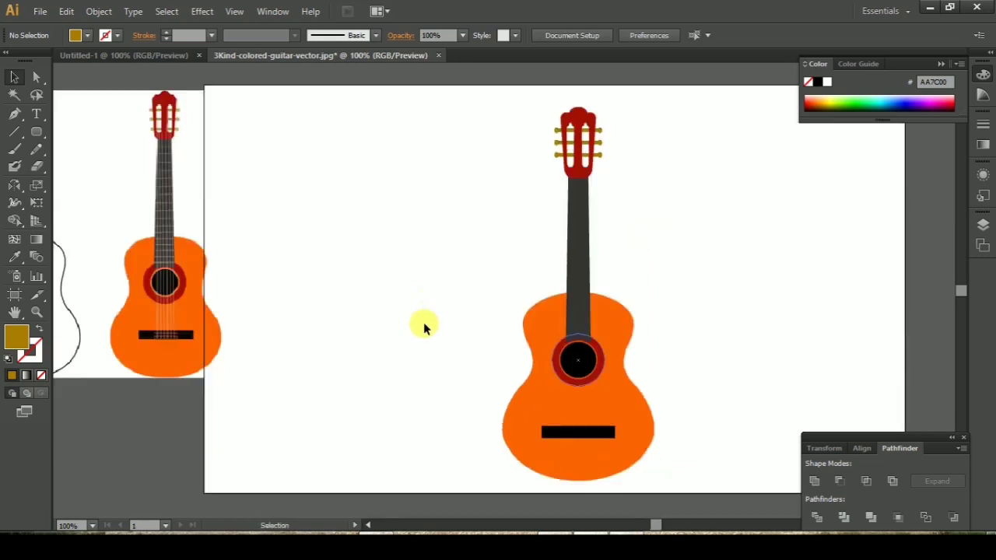
pyautogui.click(15, 132)
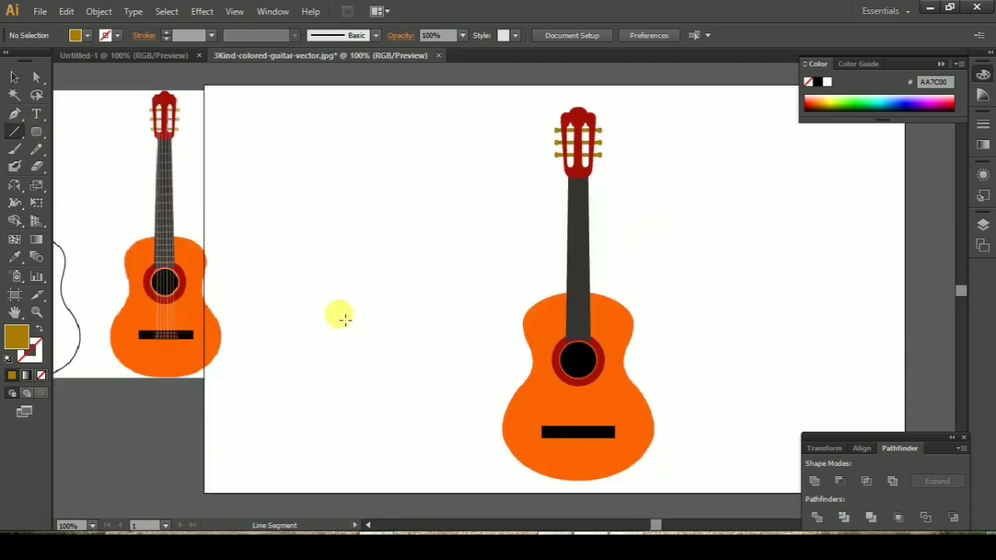
# Step: Draw a short horizontal line and give it a 2 pt stroke sampled from the orange guitar body
pyautogui.moveTo(345, 320); pyautogui.dragTo(389, 320)
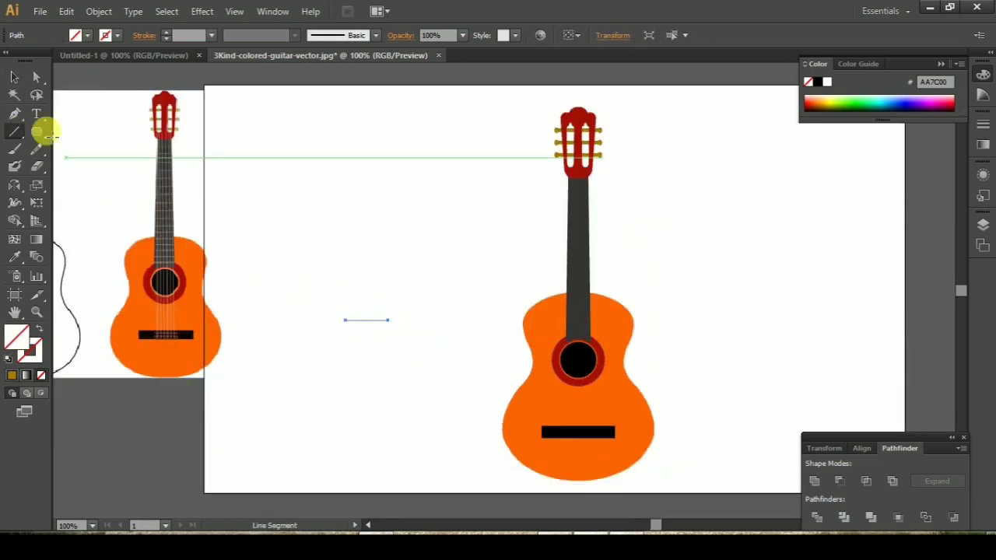
pyautogui.click(14, 257)
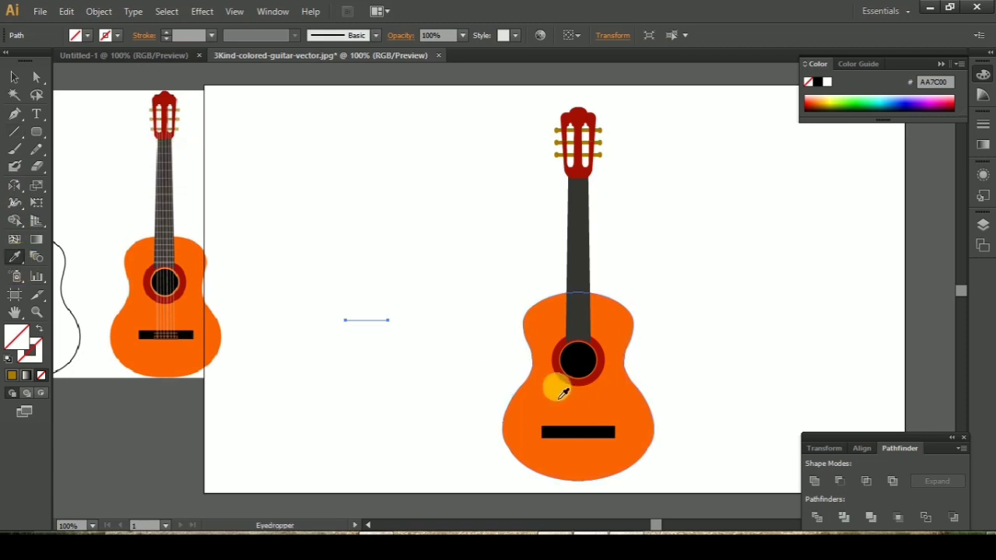
pyautogui.click(561, 393)
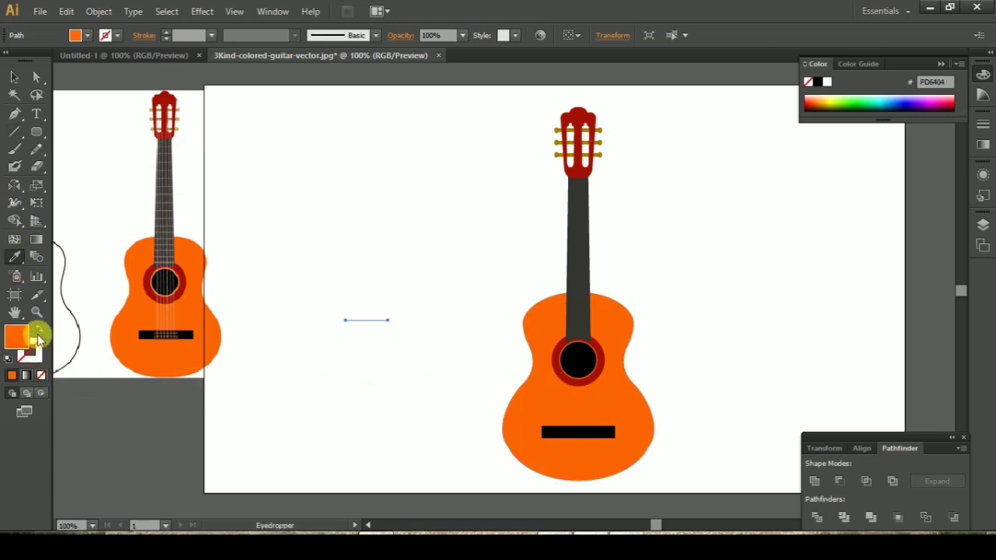
pyautogui.click(39, 329)
pyautogui.click(14, 76)
pyautogui.click(322, 199)
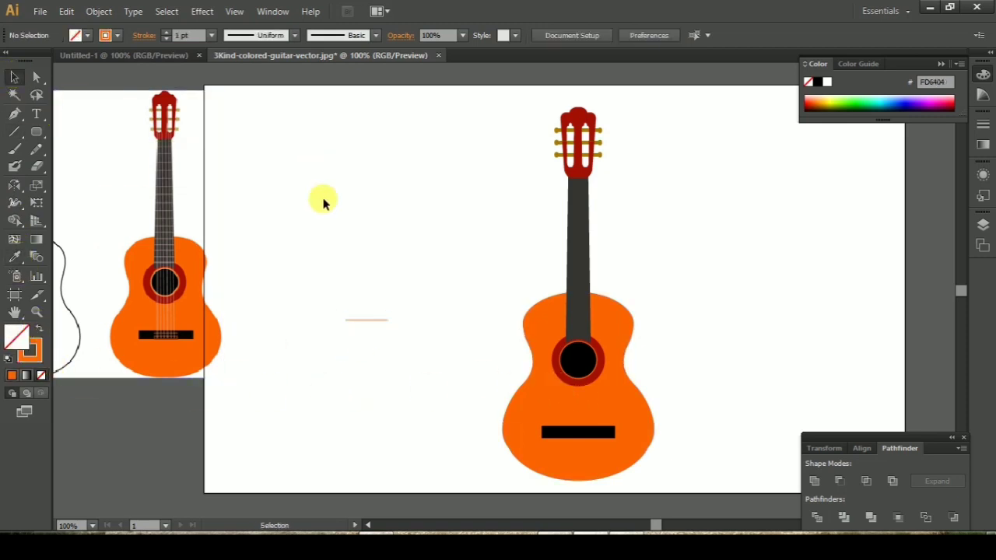
pyautogui.click(369, 319)
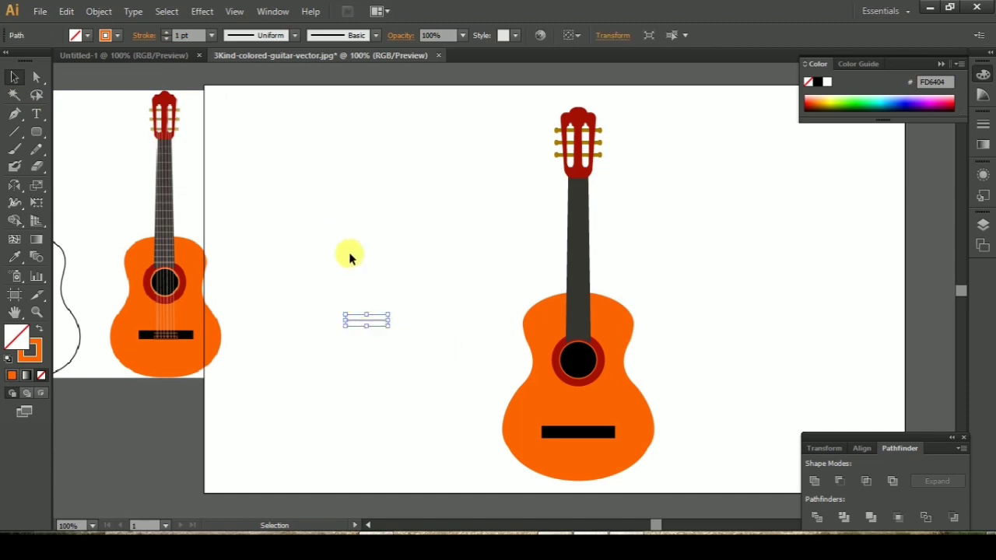
pyautogui.click(166, 32)
# Step: Move the orange line onto the black bridge, then shorten and centre it
pyautogui.moveTo(393, 330); pyautogui.dragTo(588, 431)
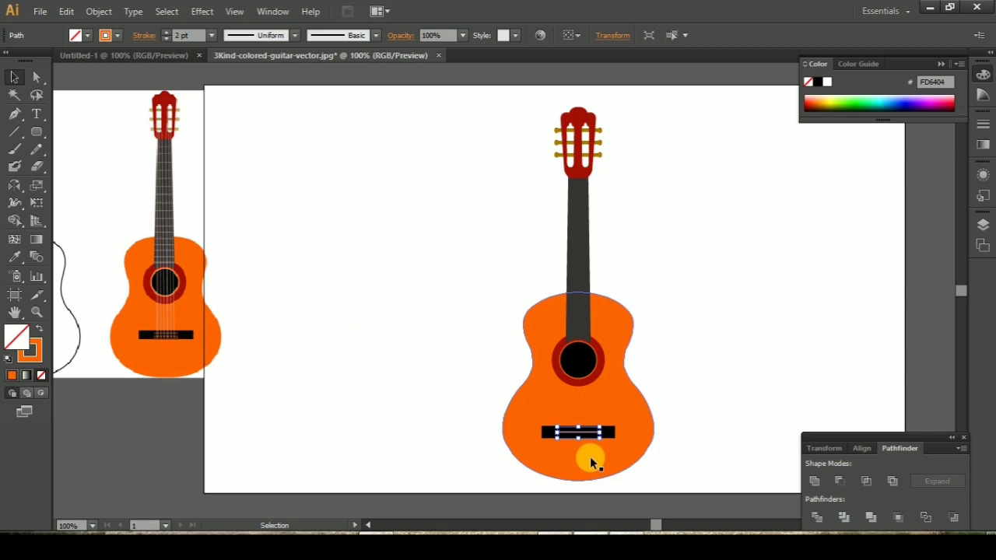
pyautogui.hotkey('ctrl', '=')
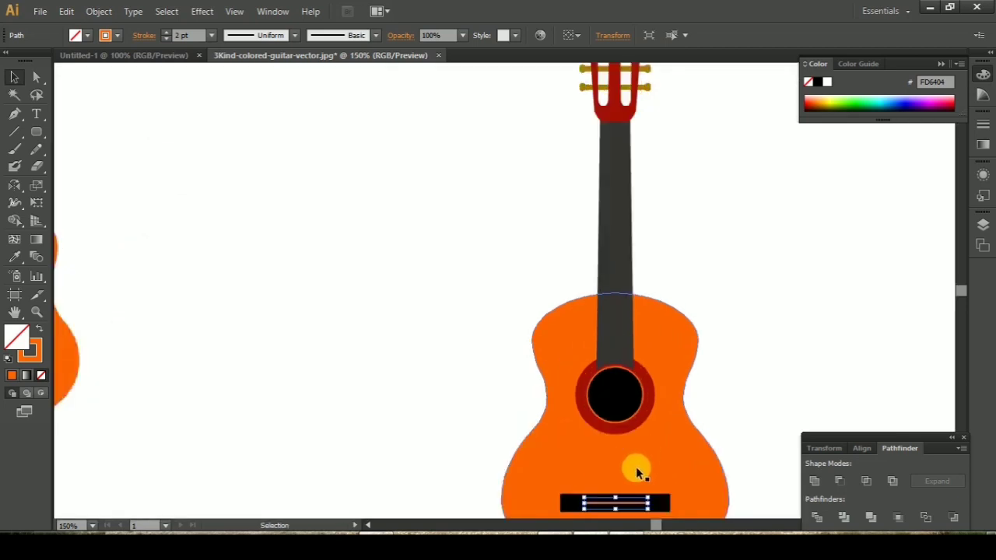
pyautogui.moveTo(174, 383); pyautogui.dragTo(269, 343)
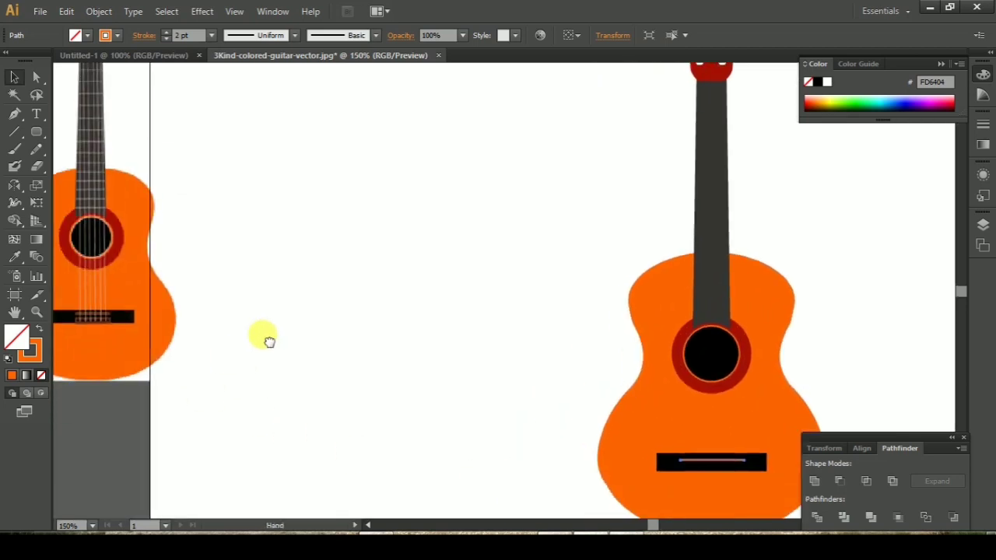
pyautogui.click(474, 395)
pyautogui.click(687, 459)
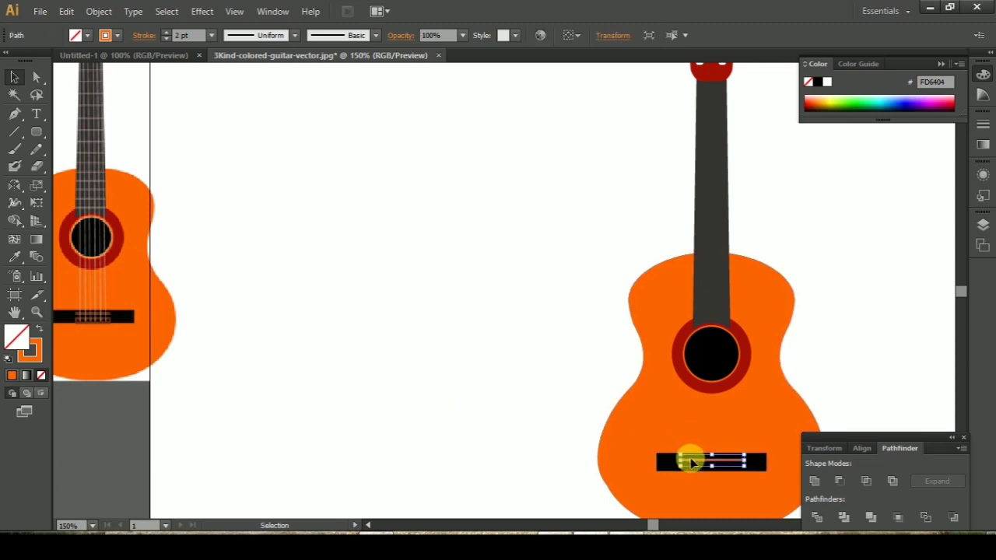
pyautogui.click(496, 455)
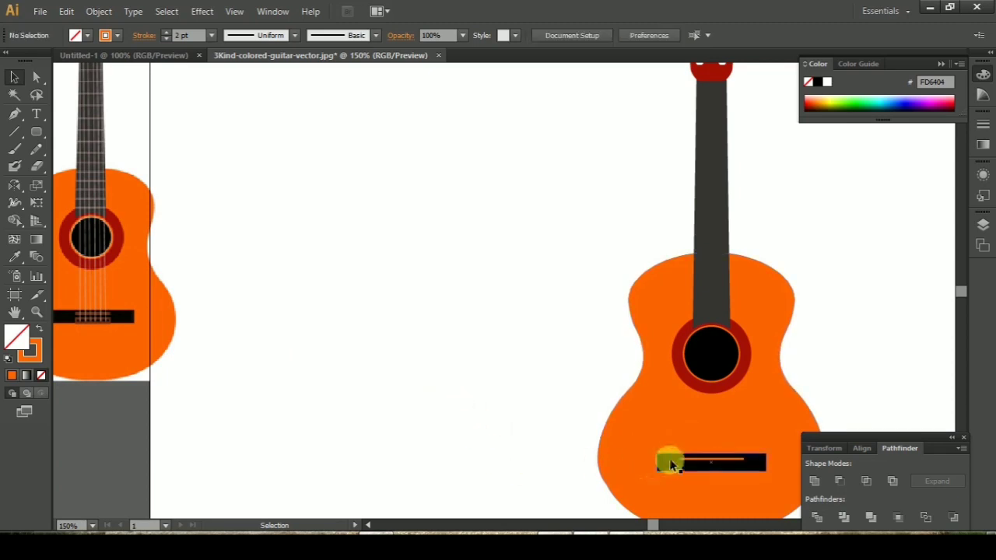
pyautogui.click(691, 462)
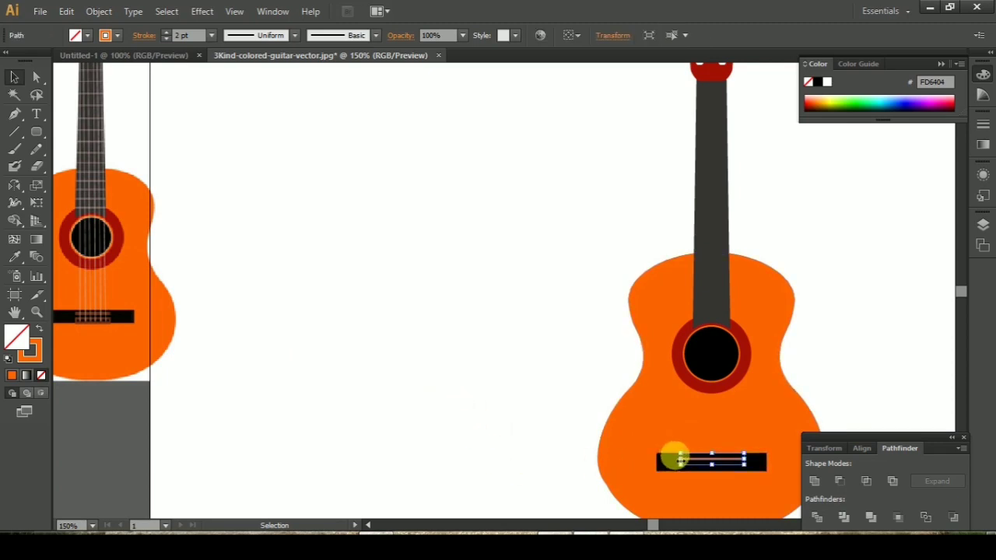
pyautogui.moveTo(680, 458); pyautogui.dragTo(686, 460)
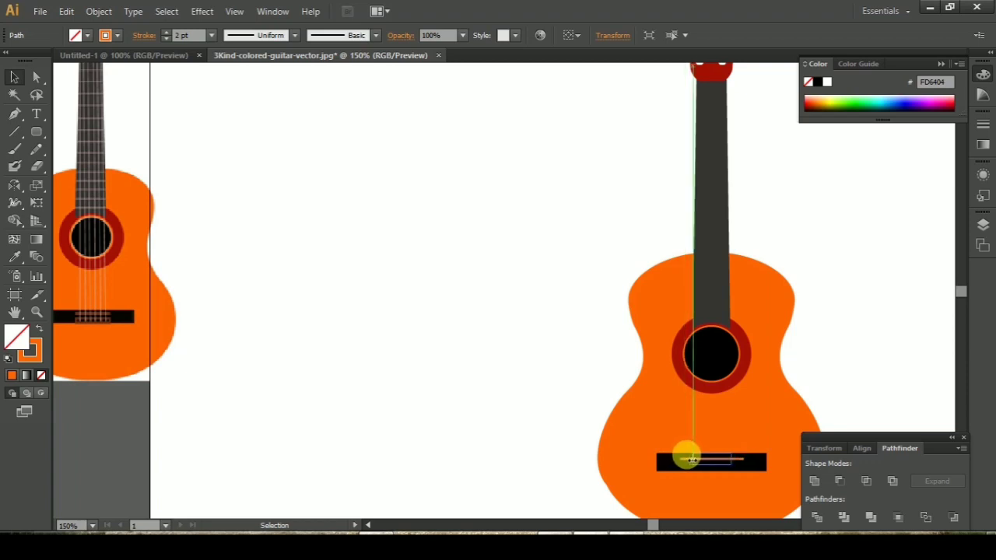
pyautogui.click(492, 387)
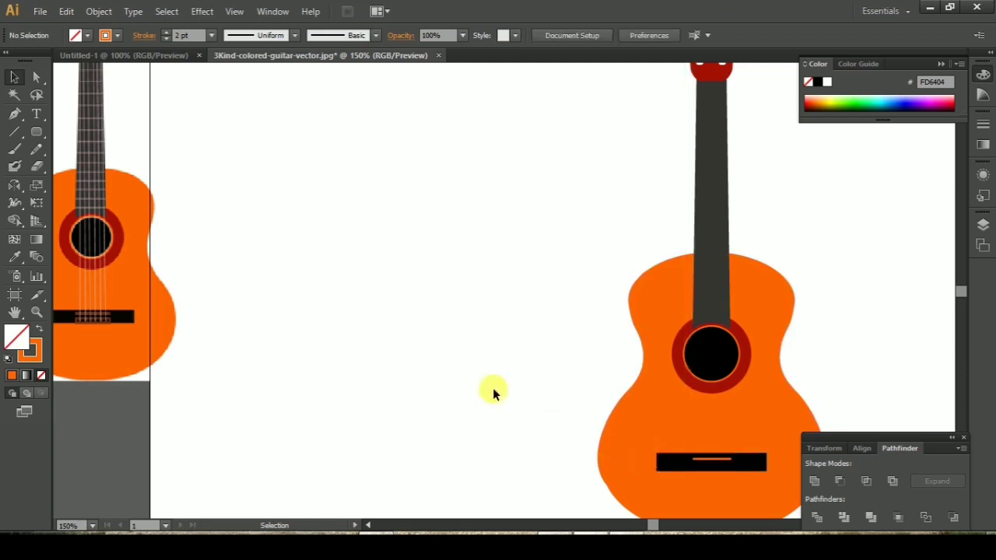
pyautogui.click(718, 463)
pyautogui.moveTo(691, 458); pyautogui.dragTo(683, 457)
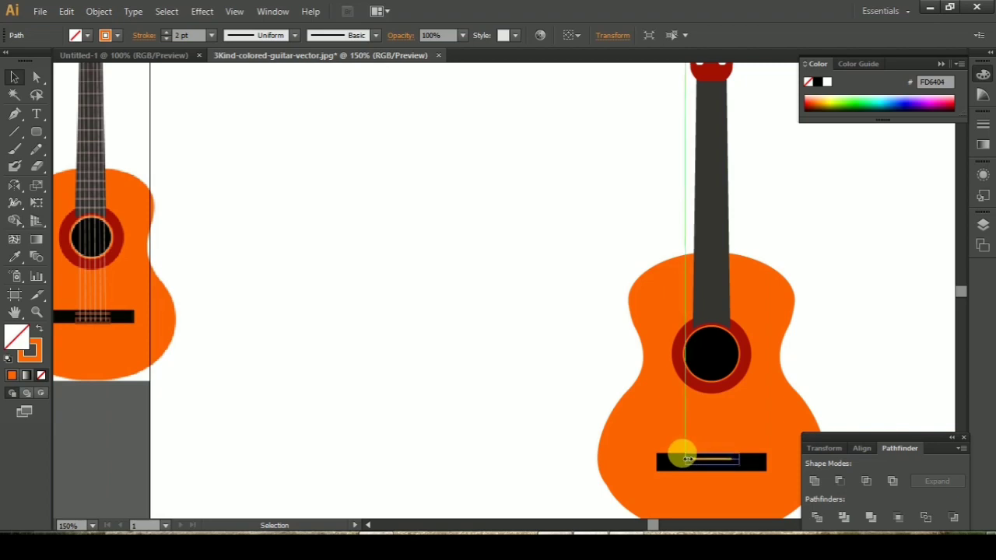
pyautogui.click(511, 417)
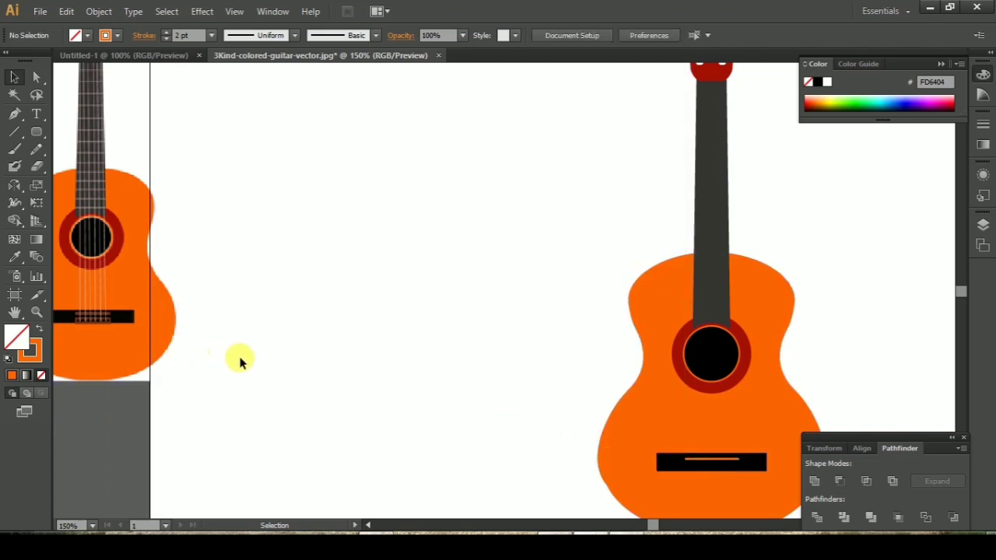
# Step: Draw a small rectangle and centre it on the bridge beneath the saddle line
pyautogui.moveTo(36, 133); pyautogui.dragTo(85, 132)
pyautogui.moveTo(218, 264); pyautogui.dragTo(284, 274)
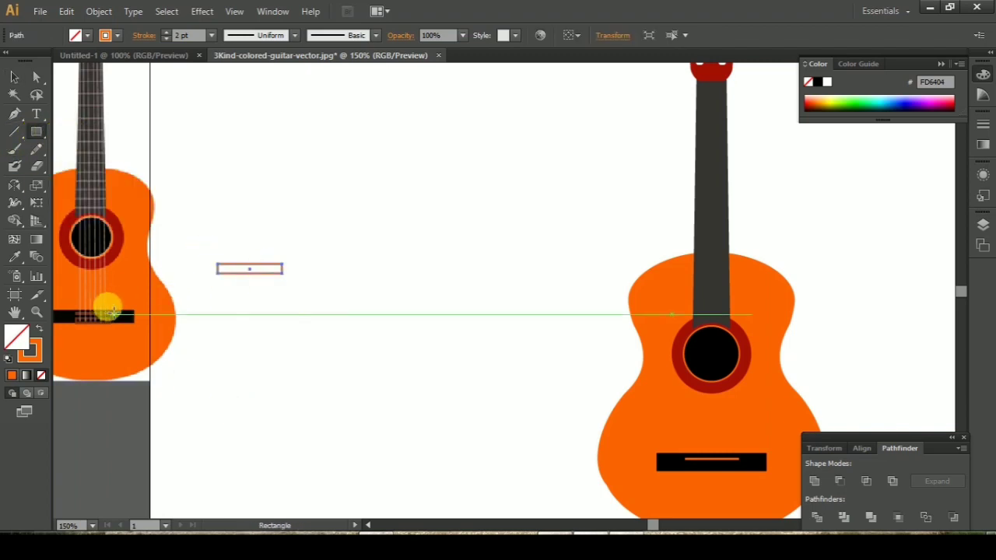
pyautogui.click(14, 77)
pyautogui.moveTo(265, 268); pyautogui.dragTo(724, 464)
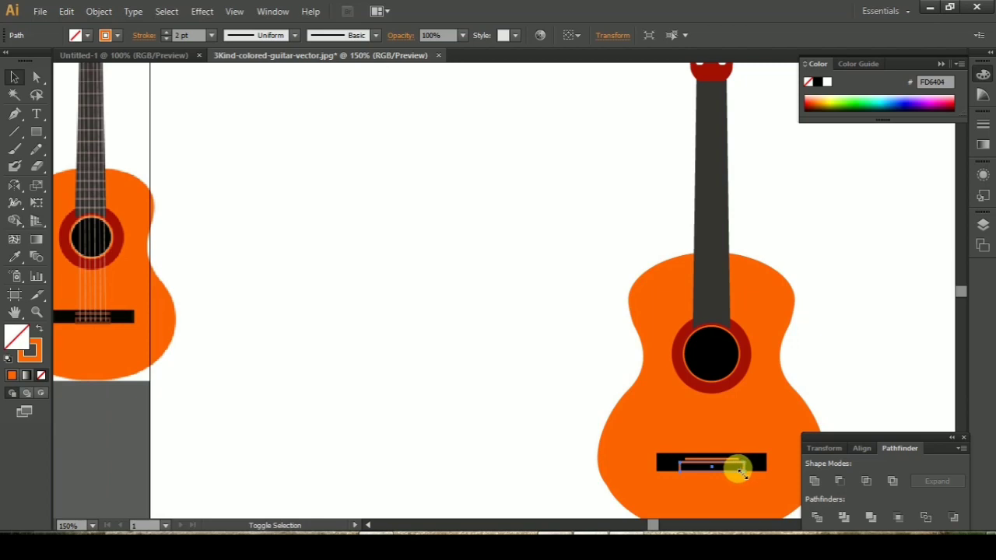
pyautogui.moveTo(734, 466); pyautogui.dragTo(740, 471)
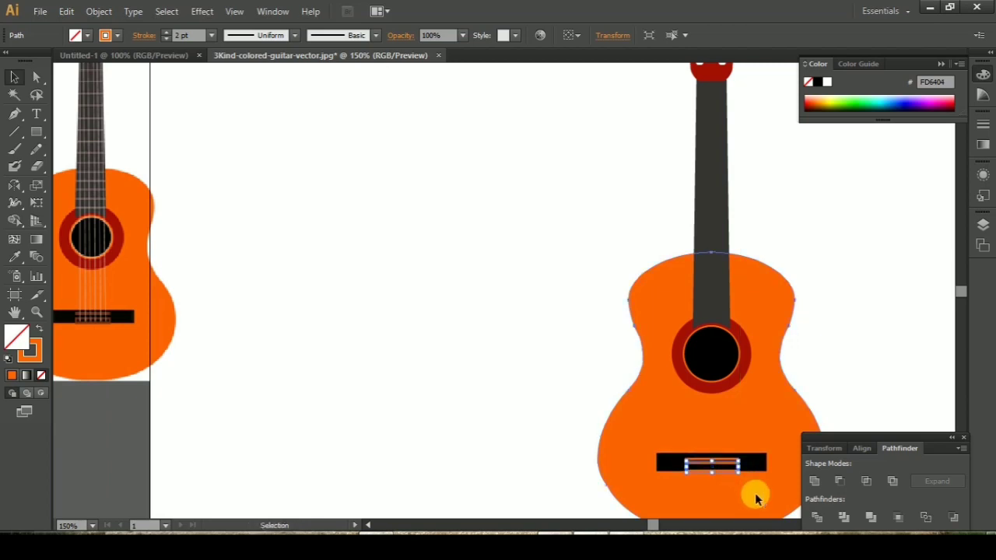
pyautogui.click(754, 492)
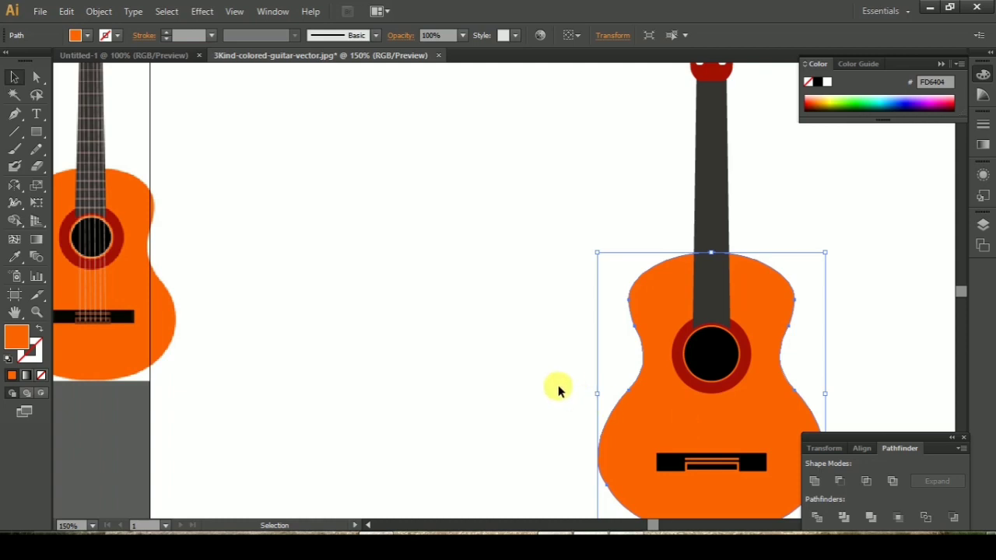
pyautogui.click(479, 413)
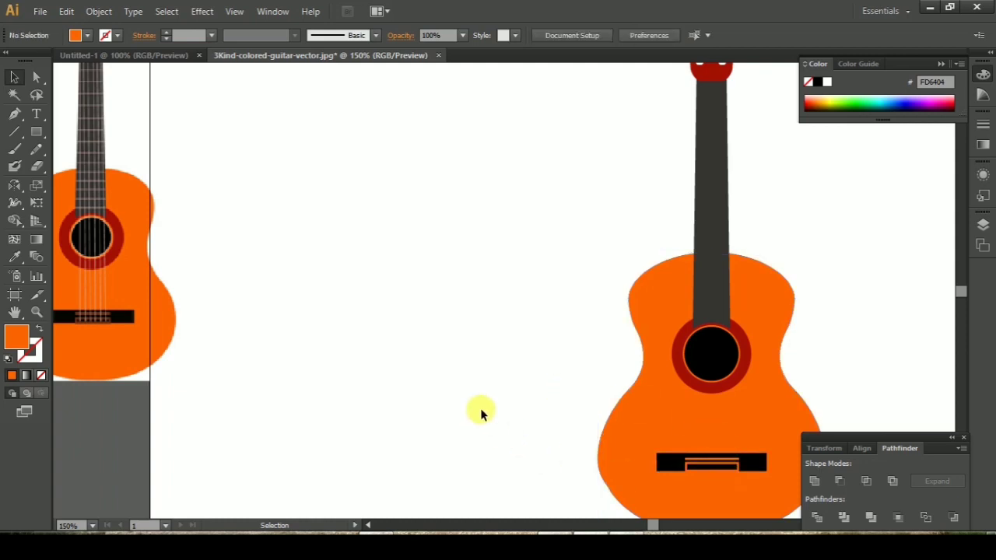
pyautogui.hotkey('ctrl', '1')
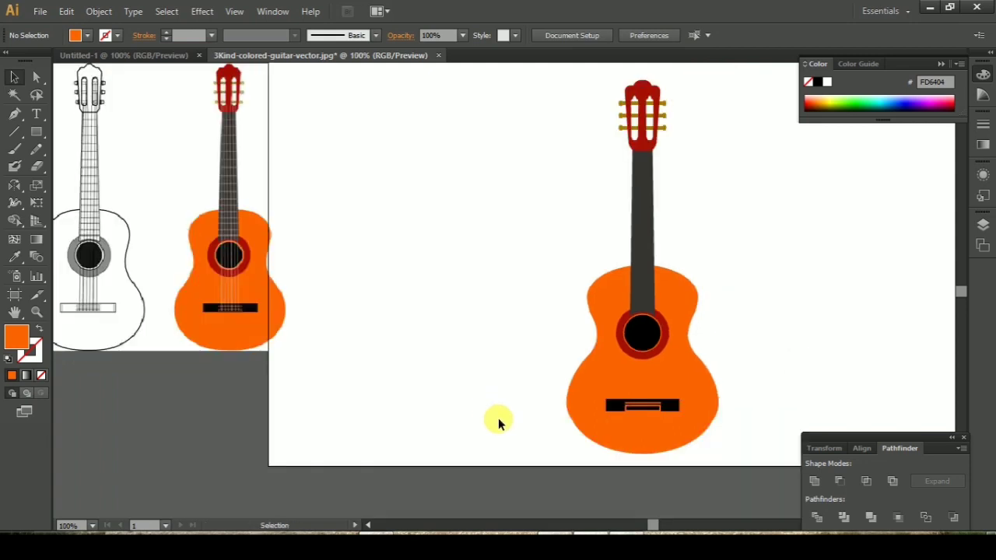
# Step: Select the right-hand guitar group and lock it with Object > Lock > Selection
pyautogui.moveTo(462, 342); pyautogui.dragTo(405, 346)
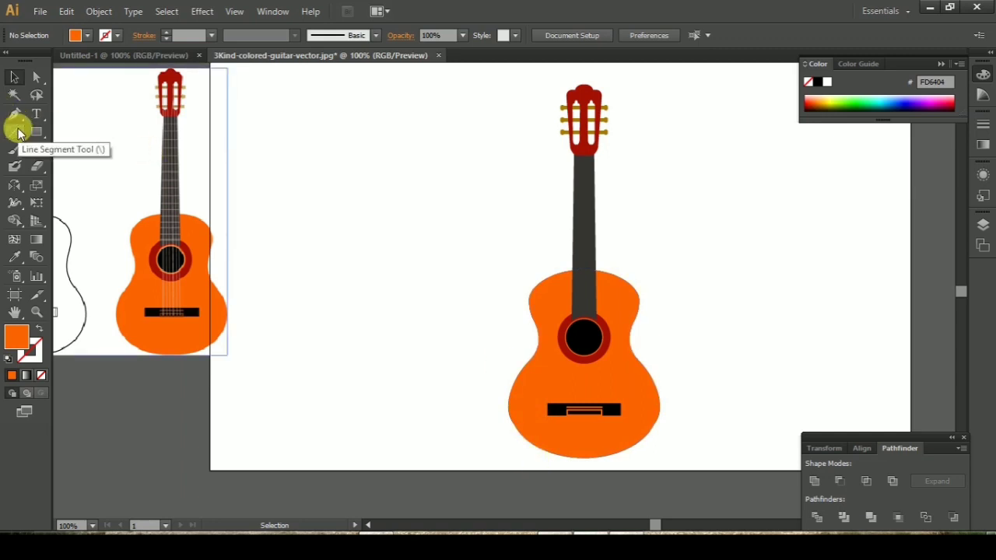
pyautogui.moveTo(520, 72)
pyautogui.mouseDown()
pyautogui.moveTo(691, 453)
pyautogui.moveTo(689, 445)
pyautogui.mouseUp()
pyautogui.press('v')
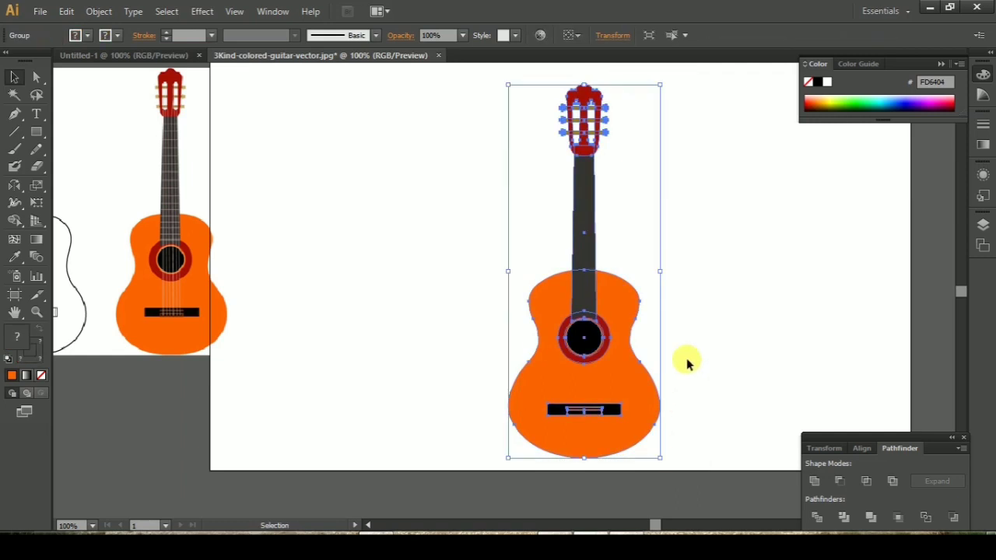
pyautogui.click(696, 341)
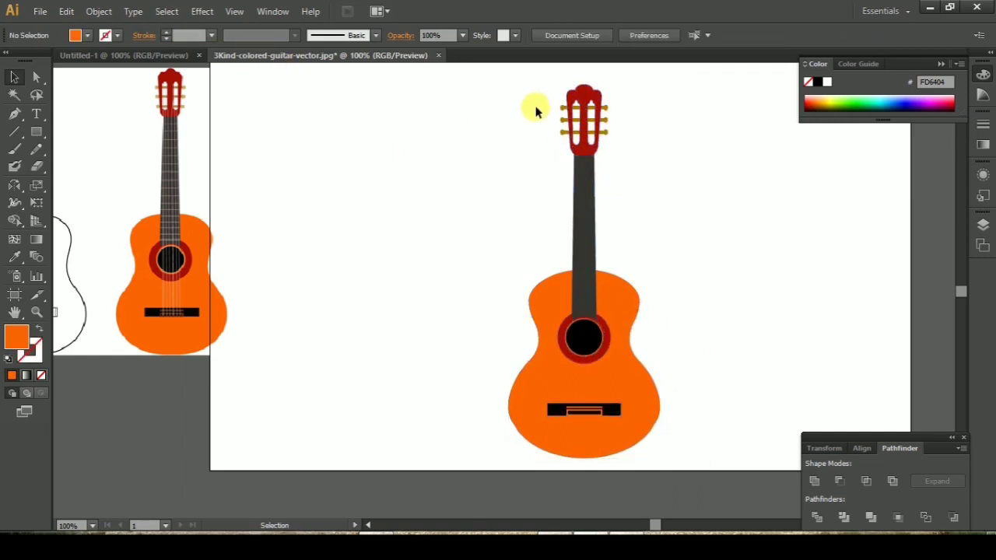
pyautogui.click(557, 137)
pyautogui.click(99, 11)
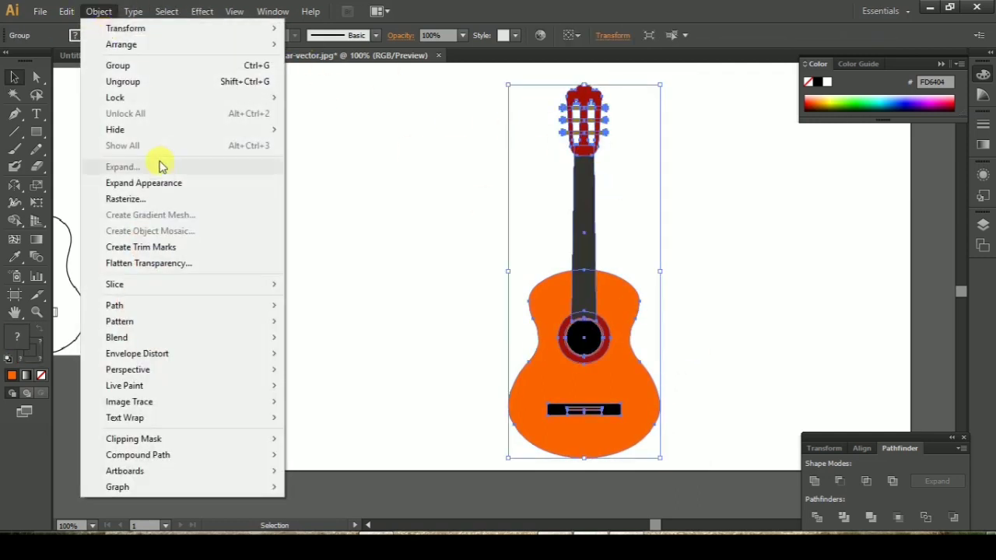
pyautogui.click(320, 97)
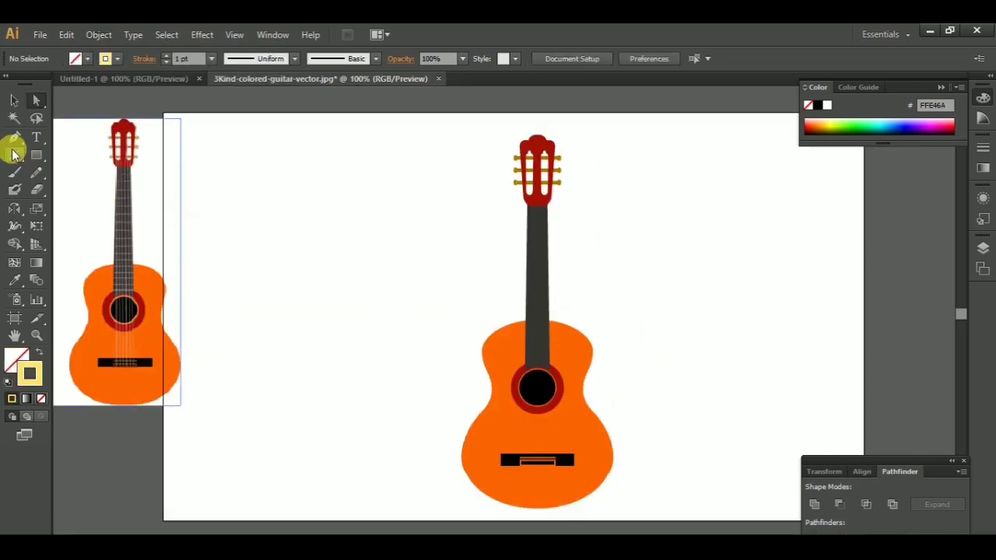
pyautogui.click(14, 152)
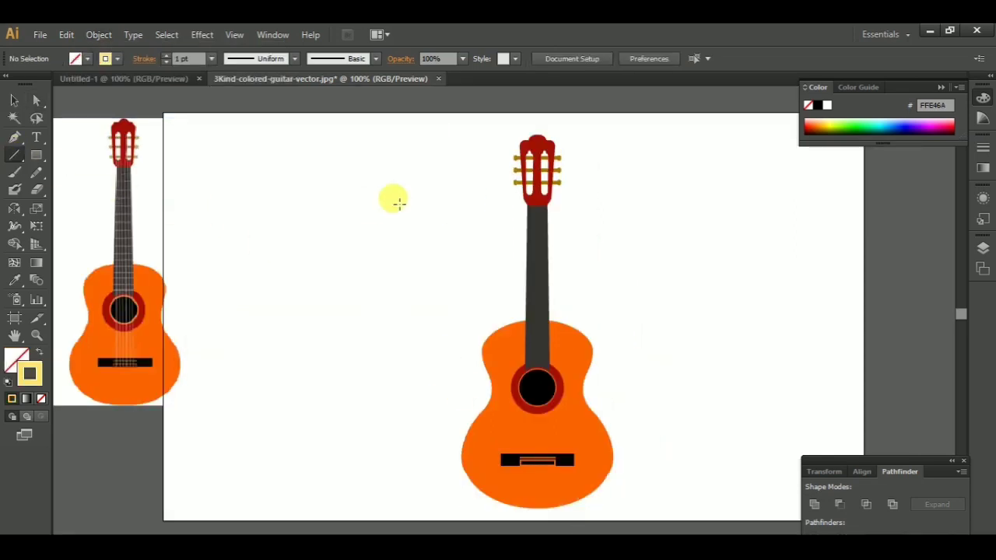
# Step: Draw one vertical string line from the headstock down the neck
pyautogui.click(529, 154)
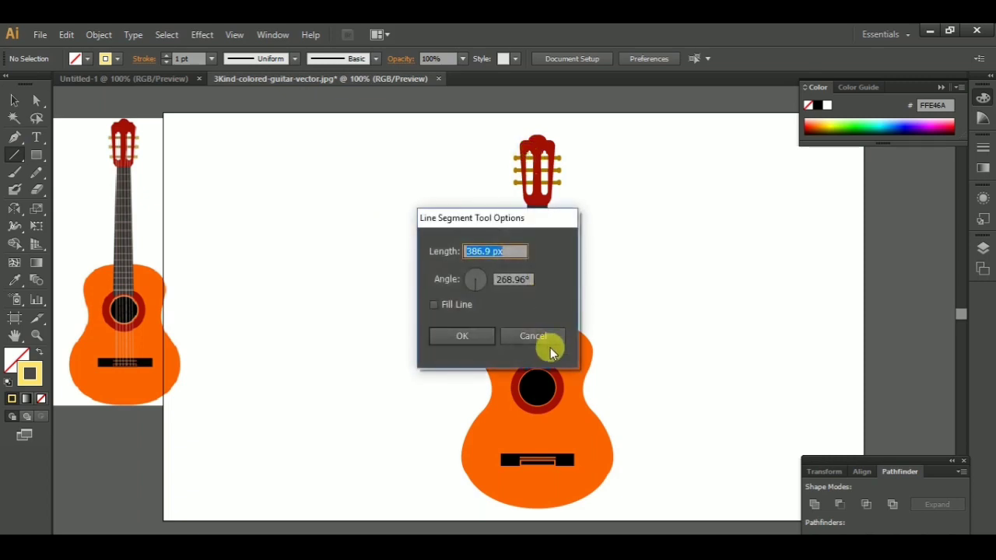
pyautogui.click(537, 336)
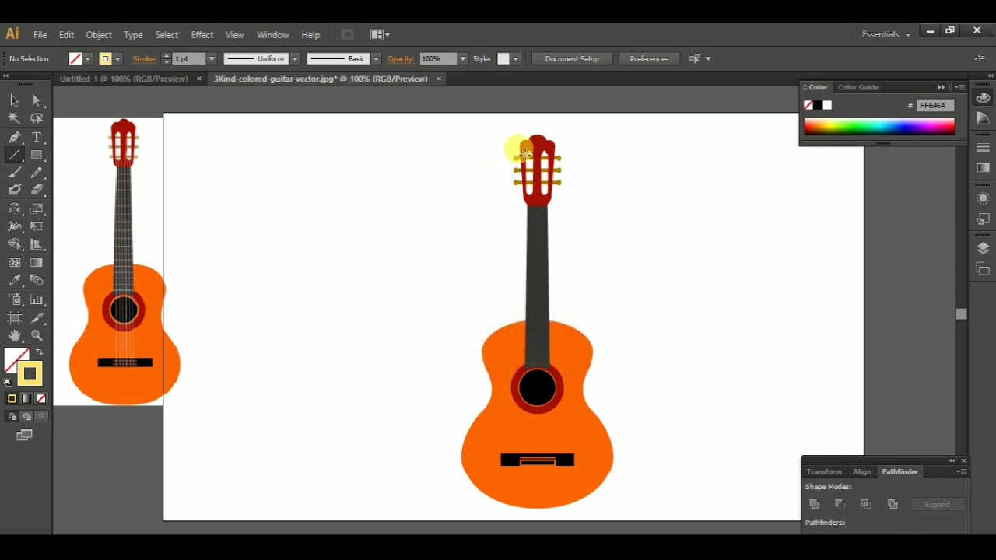
pyautogui.moveTo(526, 154); pyautogui.dragTo(527, 463)
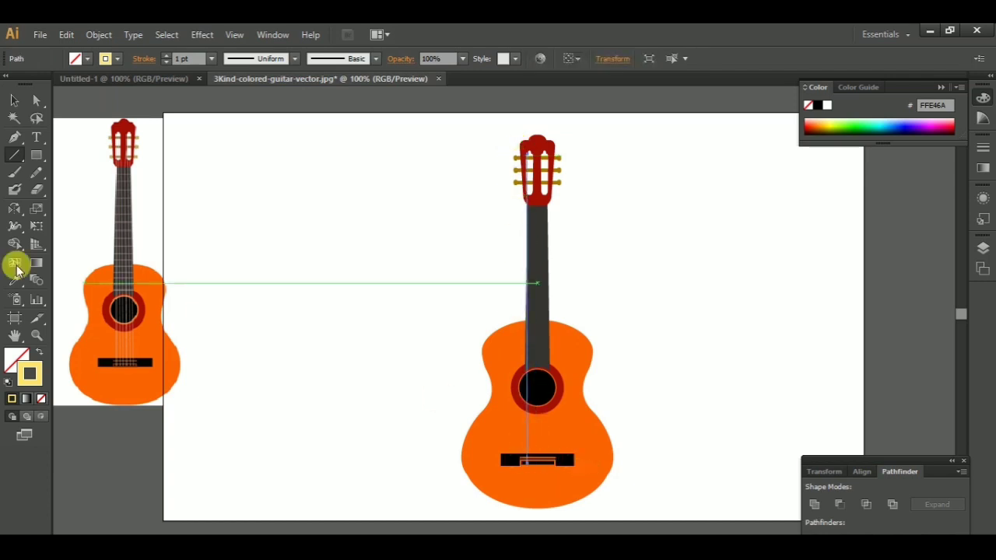
pyautogui.click(12, 100)
pyautogui.click(379, 271)
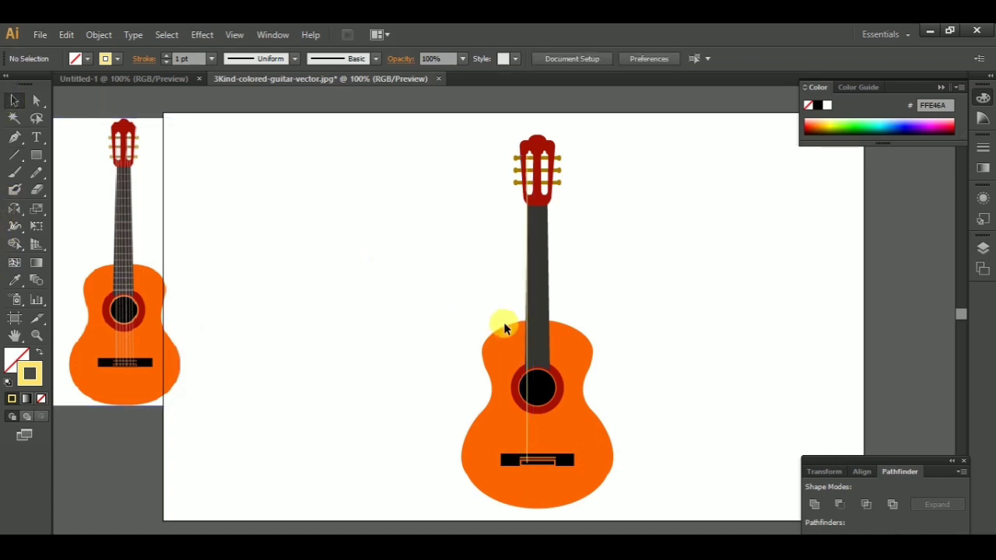
pyautogui.hotkey('ctrl', '+')
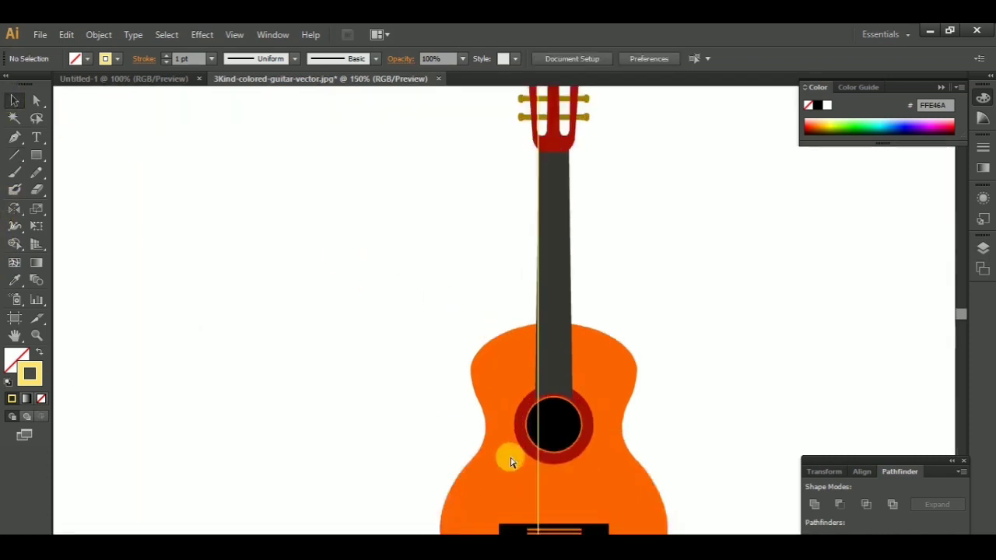
pyautogui.moveTo(476, 433); pyautogui.dragTo(403, 214)
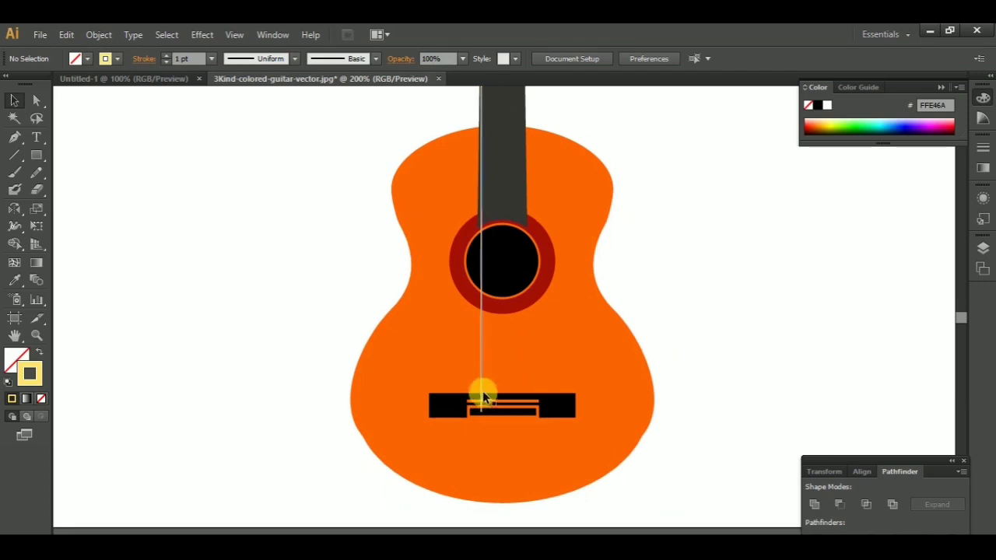
# Step: Duplicate the string with Alt-drag and Ctrl+D, nudging the copies right into six strings
pyautogui.click(481, 401)
pyautogui.moveTo(482, 406); pyautogui.dragTo(488, 406)
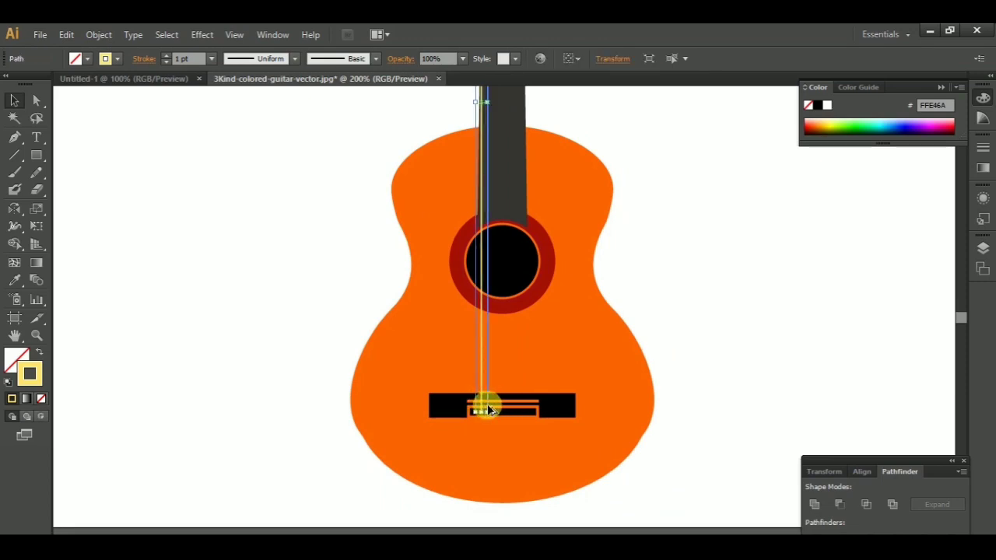
pyautogui.hotkey('ctrl', 'd')
pyautogui.hotkey('ctrl', 'd')
pyautogui.hotkey('ctrl', 'd')
pyautogui.hotkey('ctrl', 'd')
pyautogui.press('Right')
pyautogui.press('Right')
pyautogui.press('Right')
pyautogui.press('Right')
pyautogui.press('Right')
pyautogui.press('Right')
pyautogui.press('Right')
pyautogui.press('Right')
pyautogui.press('Right')
pyautogui.press('Right')
pyautogui.press('Right')
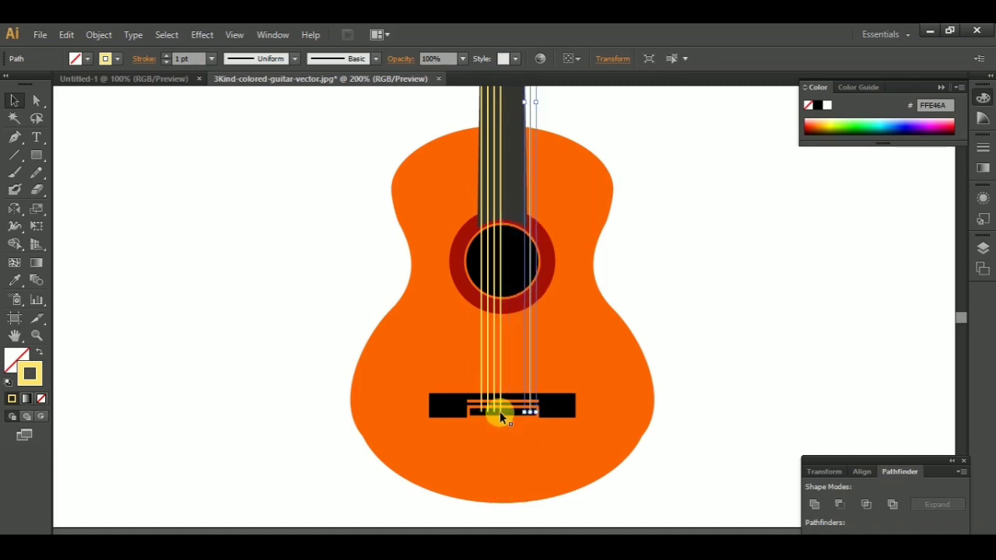
pyautogui.moveTo(499, 410); pyautogui.dragTo(511, 439)
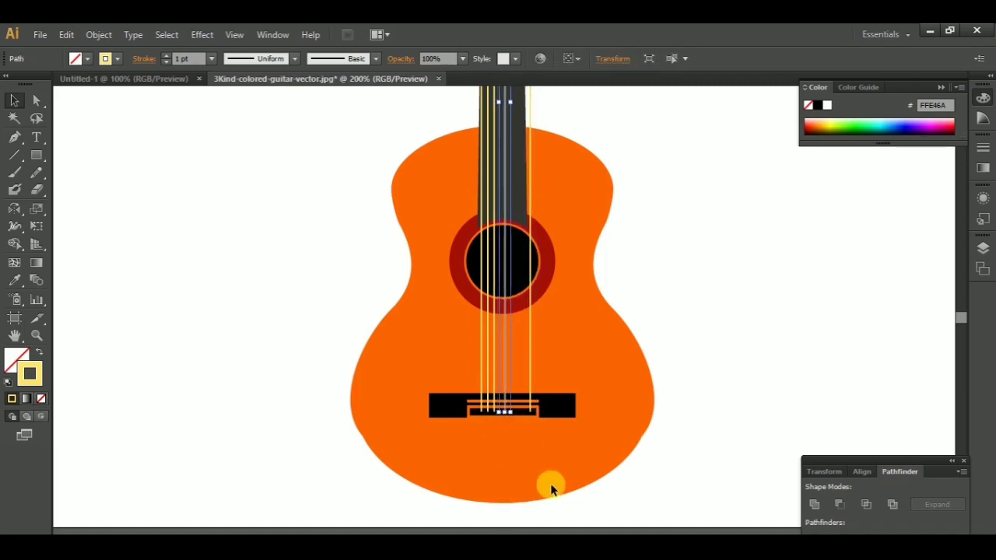
pyautogui.press('Right')
pyautogui.press('Right')
pyautogui.press('Right')
pyautogui.press('Right')
pyautogui.press('Right')
pyautogui.press('Right')
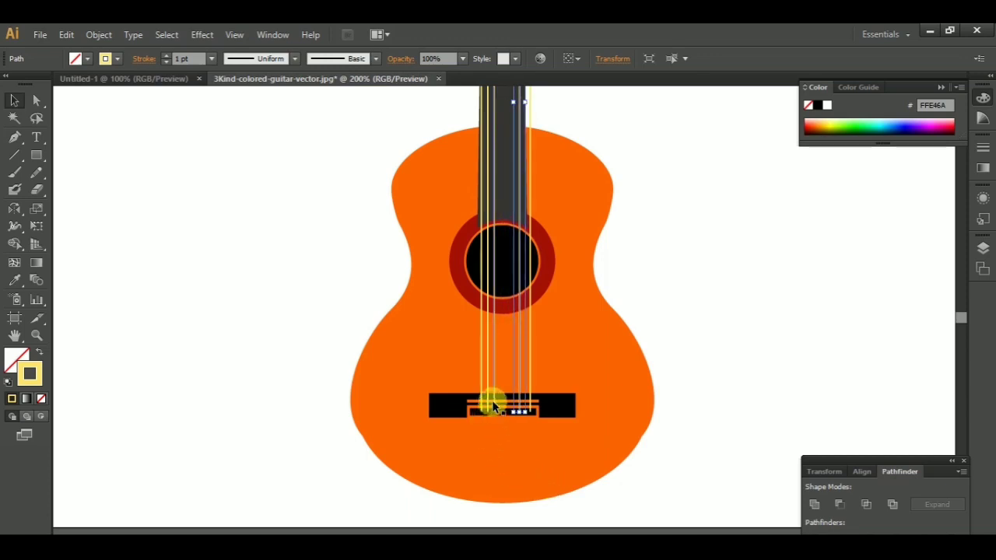
pyautogui.moveTo(493, 406); pyautogui.dragTo(498, 433)
pyautogui.press('Right')
pyautogui.press('Right')
pyautogui.press('Right')
pyautogui.press('Right')
pyautogui.press('Right')
pyautogui.press('Right')
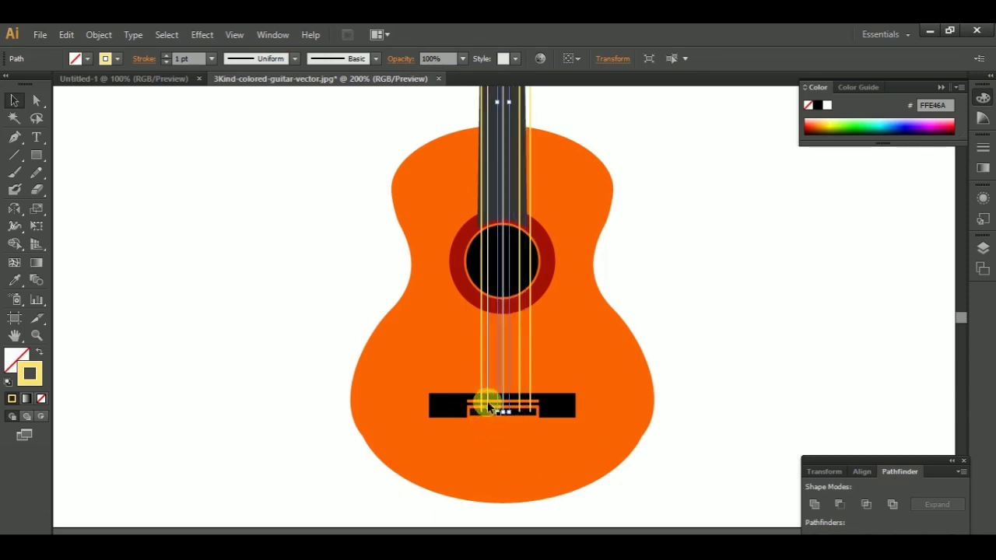
pyautogui.press('Right')
pyautogui.press('Right')
pyautogui.press('Right')
pyautogui.press('Right')
pyautogui.press('Right')
pyautogui.press('Right')
pyautogui.press('Right')
pyautogui.click(512, 441)
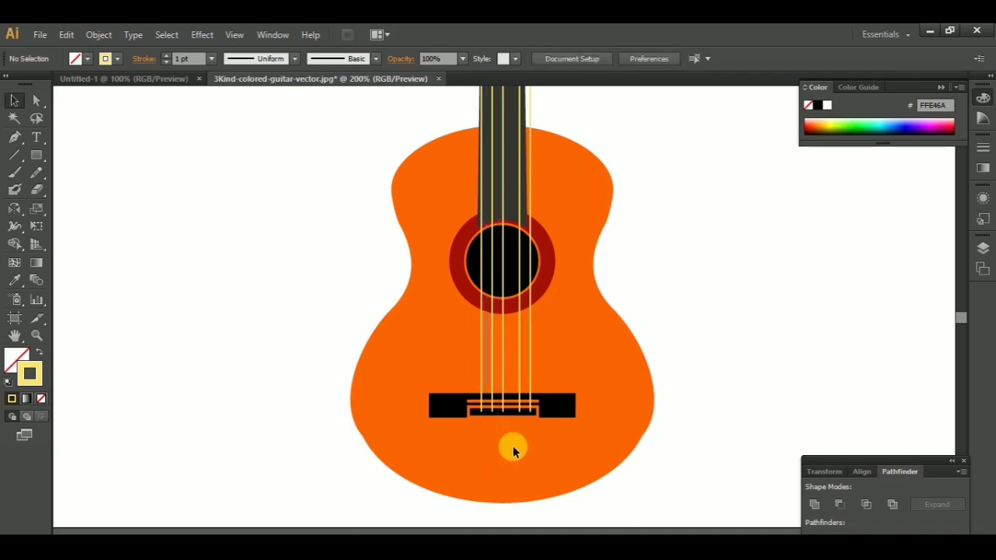
# Step: Nudge individual strings right so their spacing is even
pyautogui.moveTo(519, 363); pyautogui.dragTo(537, 402)
pyautogui.press('Right')
pyautogui.press('Right')
pyautogui.press('Right')
pyautogui.click(550, 394)
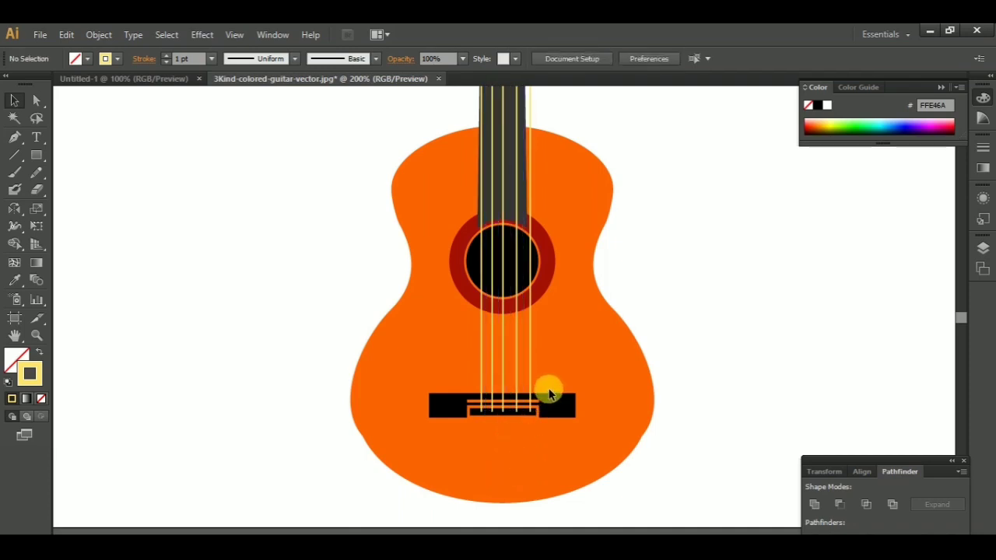
pyautogui.click(531, 375)
pyautogui.press('Right')
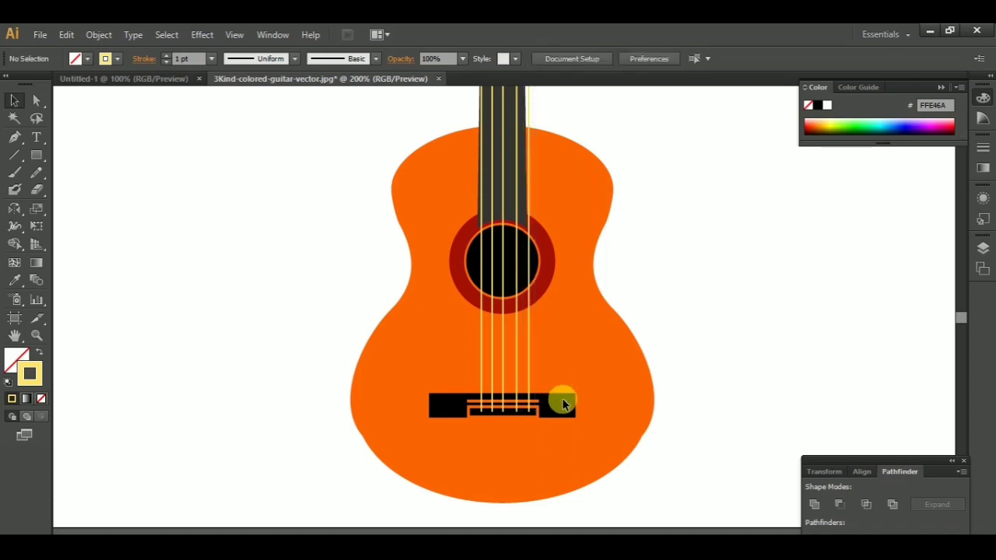
pyautogui.click(480, 403)
pyautogui.press('Right')
pyautogui.click(580, 365)
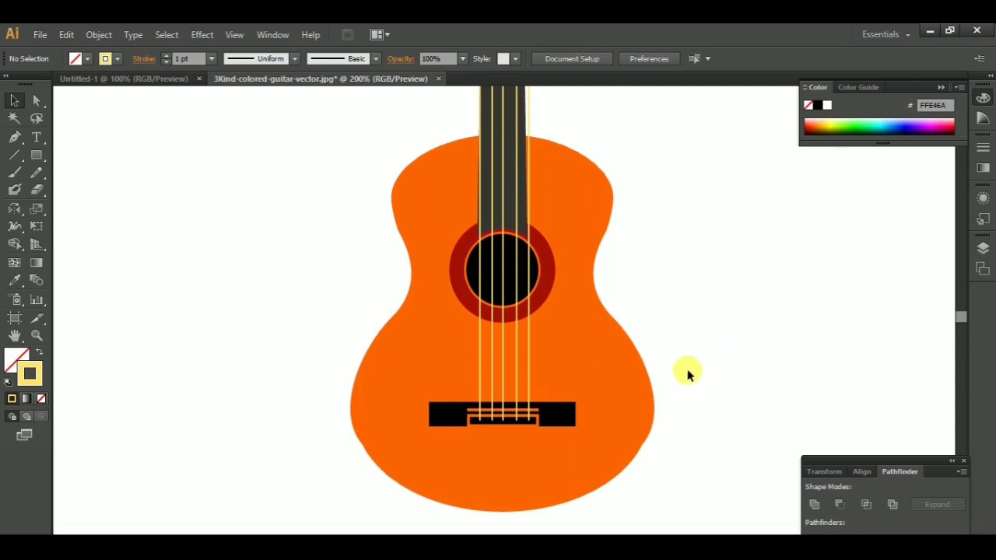
# Step: Zoom in on the headstock and select the leftmost string
pyautogui.scroll(3, 688, 374)
pyautogui.scroll(1, 687, 373)
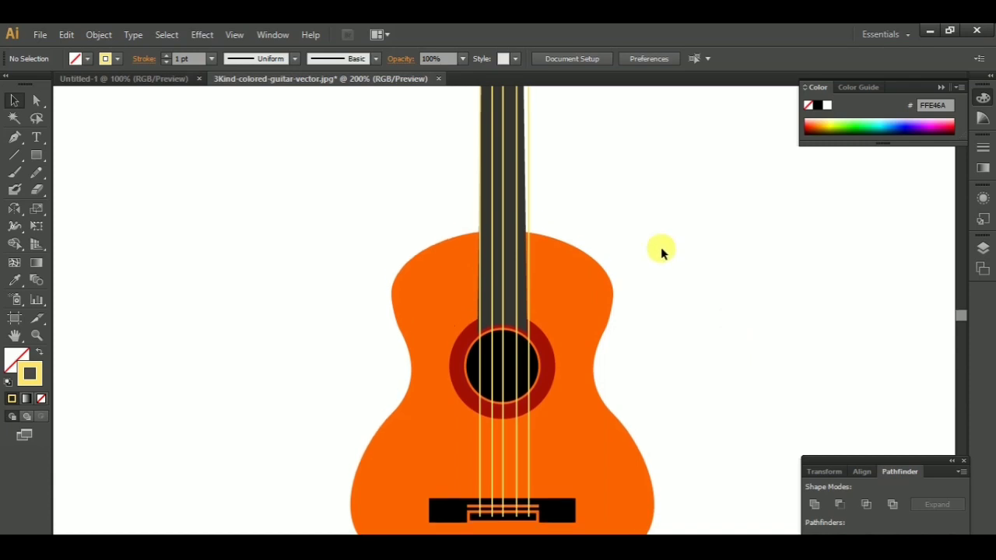
pyautogui.scroll(5, 661, 246)
pyautogui.hotkey('ctrl', '+')
pyautogui.moveTo(527, 85); pyautogui.dragTo(495, 334)
pyautogui.hotkey('ctrl', '+')
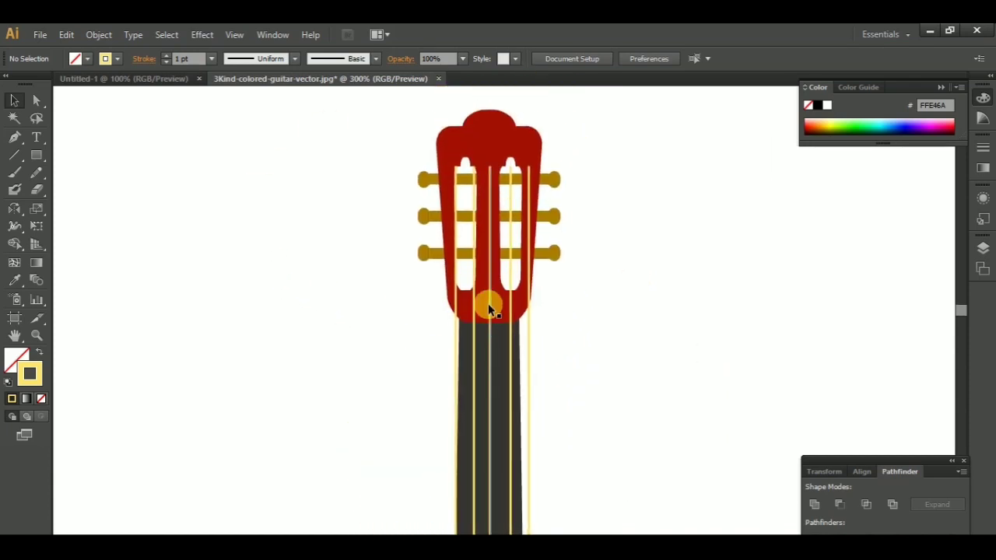
pyautogui.hotkey('ctrl', '+')
pyautogui.moveTo(452, 144); pyautogui.dragTo(455, 215)
pyautogui.click(445, 195)
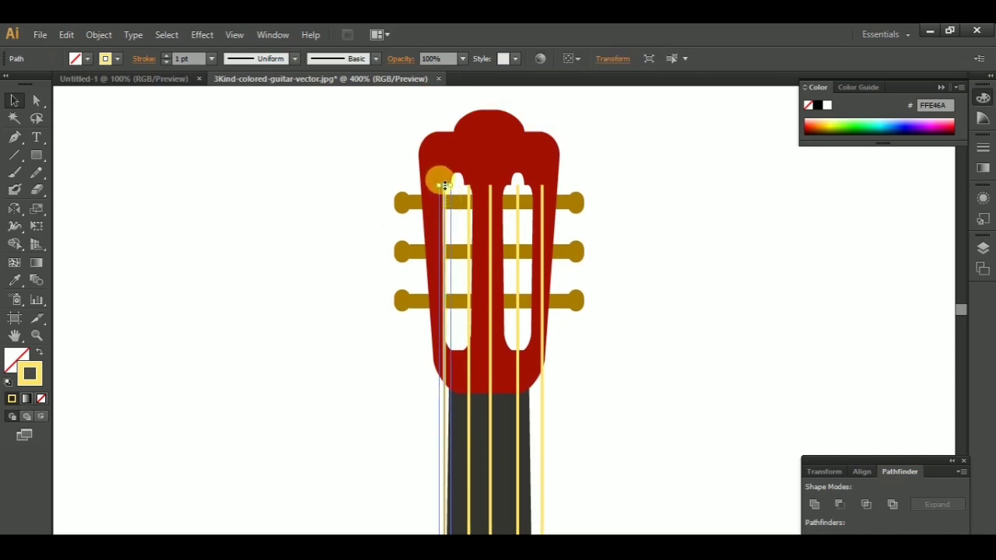
pyautogui.click(37, 100)
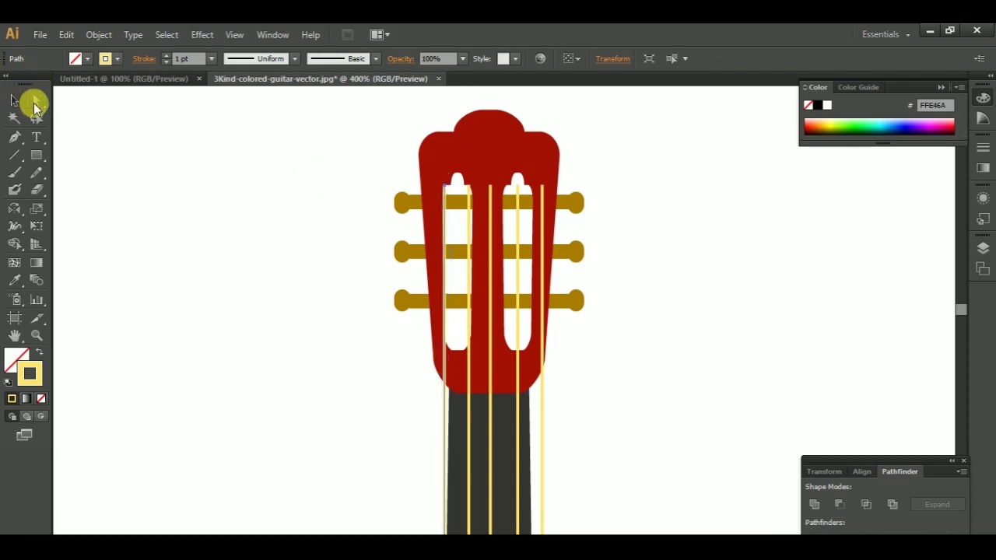
# Step: Drag the top anchors of the first four strings down onto their tuning pegs
pyautogui.moveTo(445, 189); pyautogui.dragTo(451, 297)
pyautogui.click(469, 189)
pyautogui.moveTo(469, 188); pyautogui.dragTo(465, 246)
pyautogui.click(519, 190)
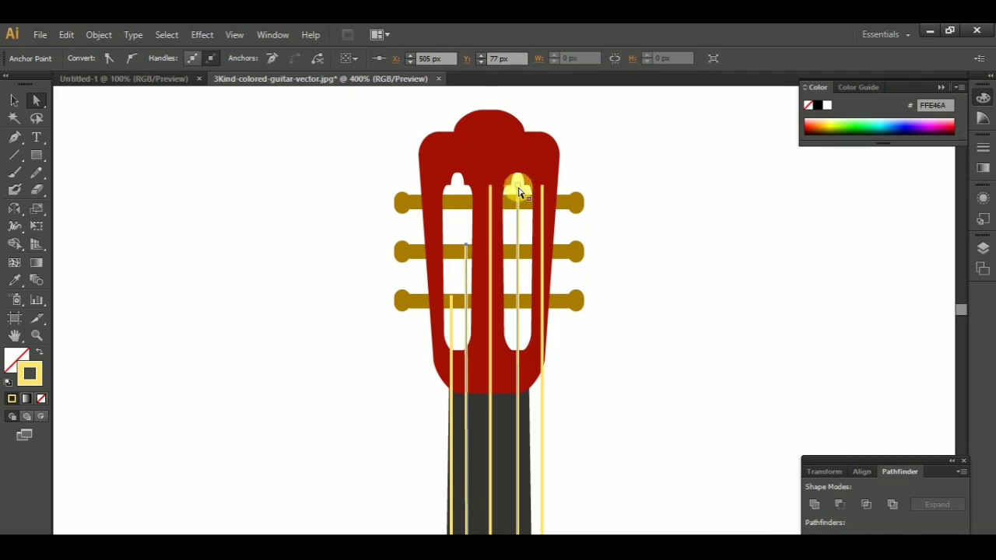
pyautogui.moveTo(518, 190); pyautogui.dragTo(525, 245)
pyautogui.click(490, 190)
pyautogui.moveTo(491, 189); pyautogui.dragTo(507, 201)
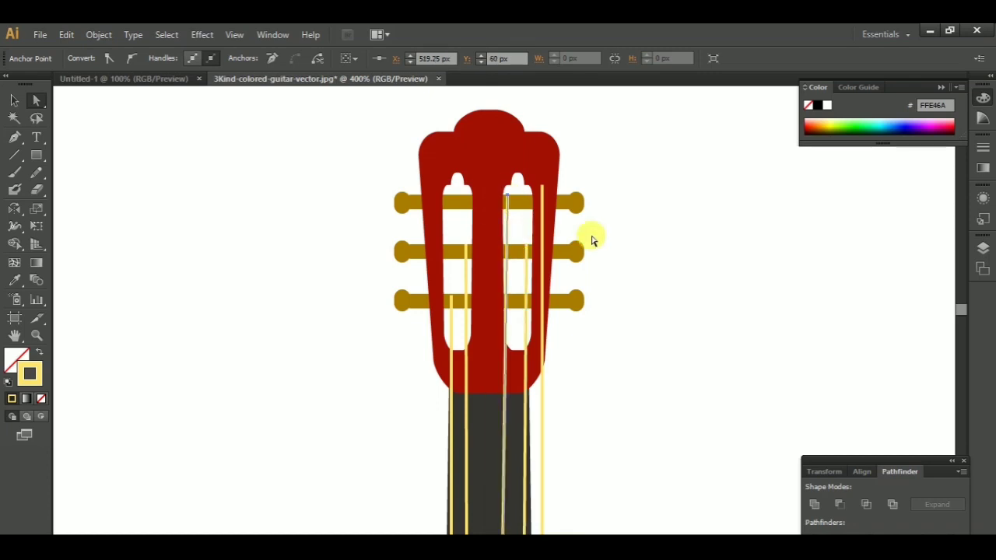
pyautogui.click(642, 242)
pyautogui.hotkey('ctrl', '-')
pyautogui.hotkey('ctrl', '-')
pyautogui.hotkey('ctrl', '-')
pyautogui.hotkey('ctrl', '-')
pyautogui.hotkey('ctrl', '-')
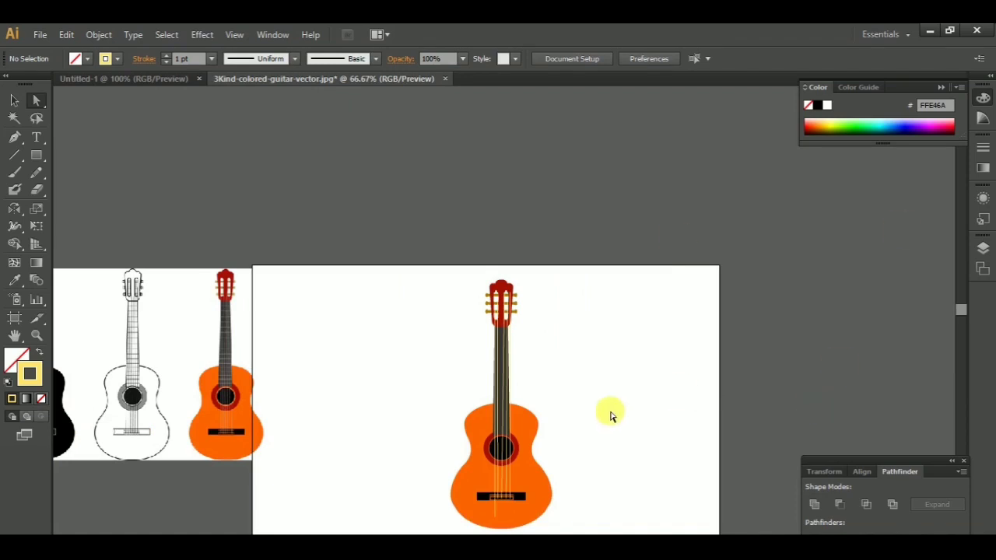
# Step: Zoom and re-centre the view on the guitar's strings
pyautogui.hotkey('ctrl', '+')
pyautogui.hotkey('ctrl', '+')
pyautogui.scroll(-2, 590, 313)
pyautogui.scroll(-1, 529, 373)
pyautogui.click(492, 433)
pyautogui.scroll(-1, 645, 382)
pyautogui.scroll(-2, 659, 356)
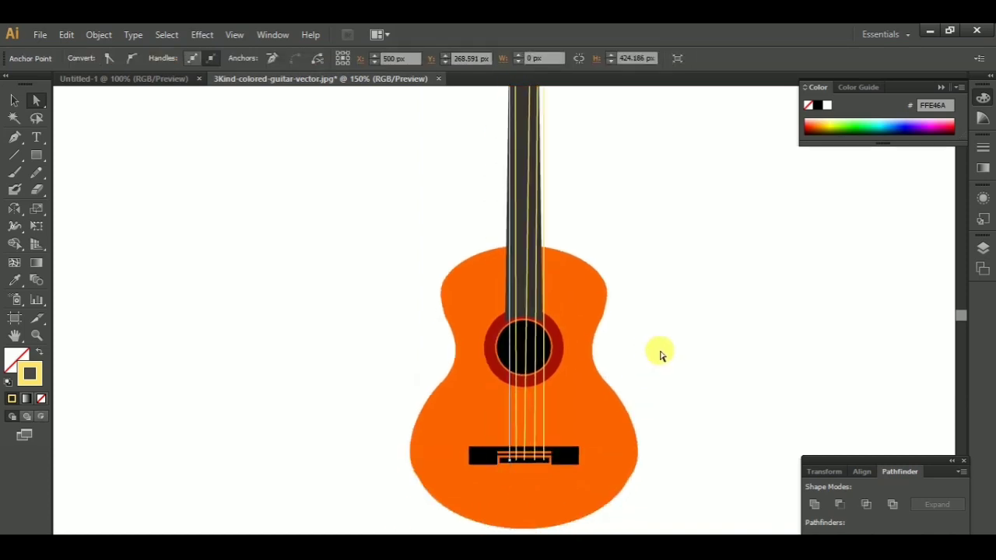
pyautogui.click(662, 355)
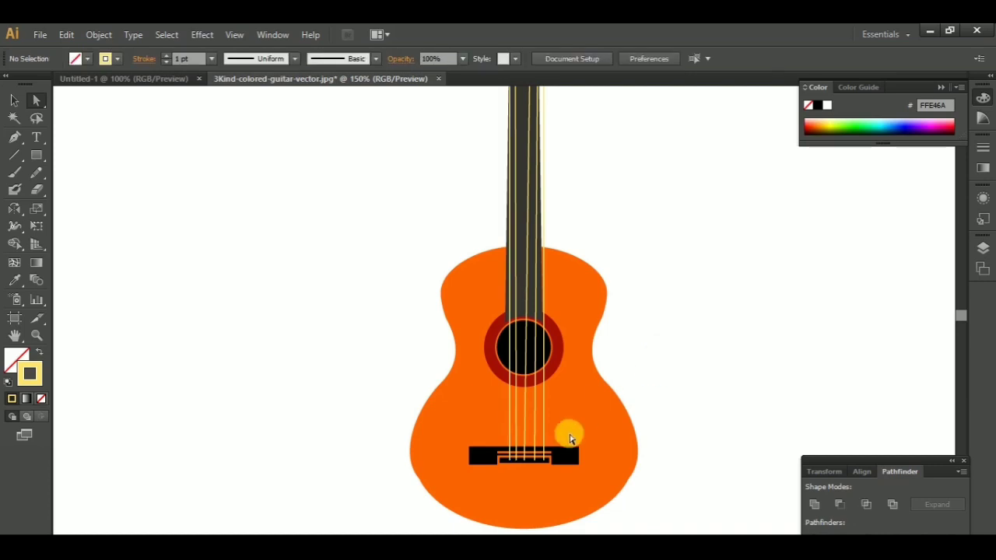
pyautogui.hotkey('ctrl', '-')
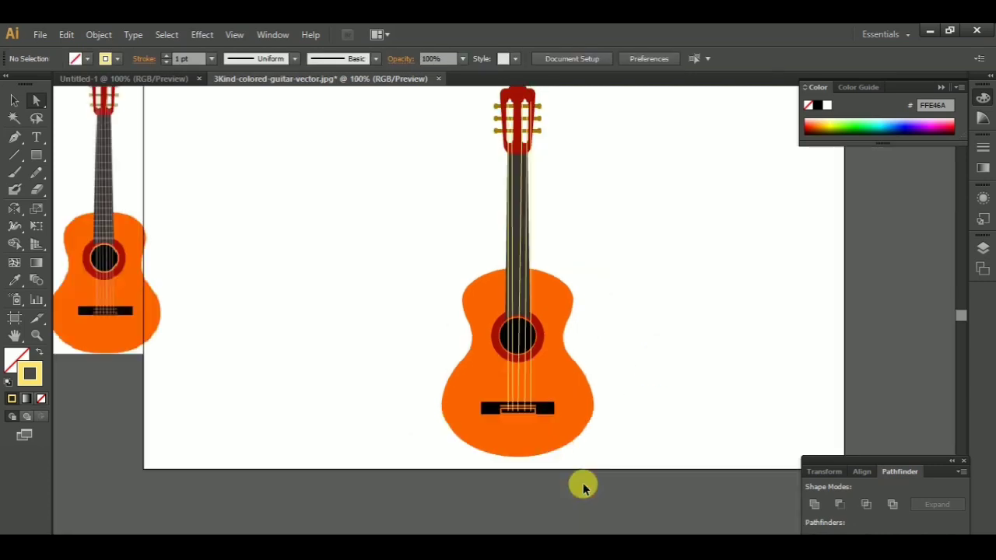
pyautogui.moveTo(585, 249); pyautogui.dragTo(582, 278)
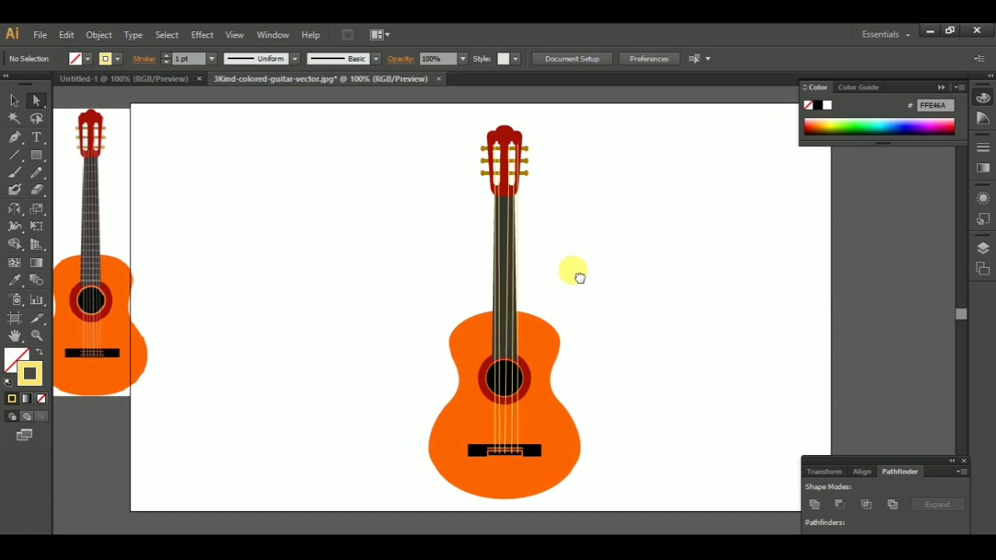
# Step: Copy a neck string in front twice, nudging the copies right and left
pyautogui.click(507, 315)
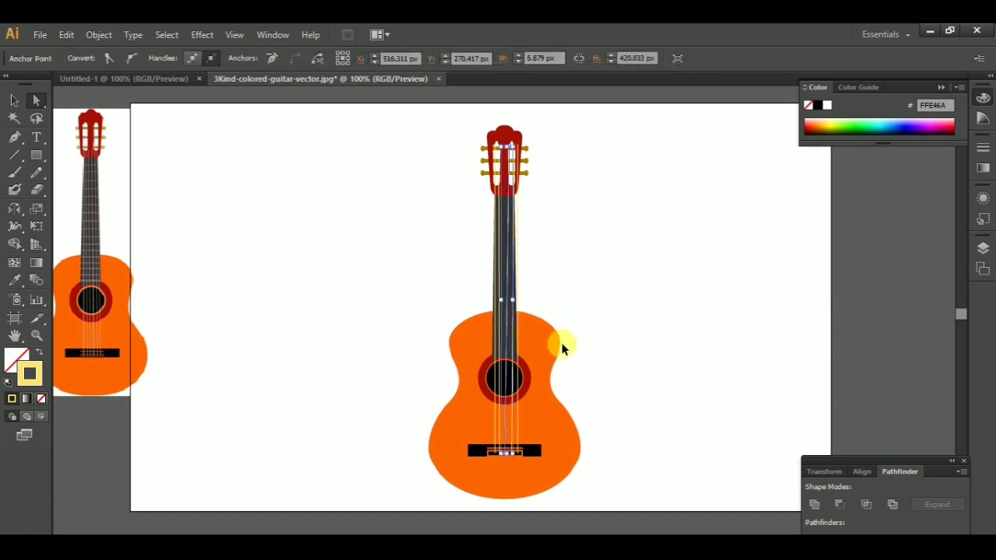
pyautogui.hotkey('ctrl', 'j')
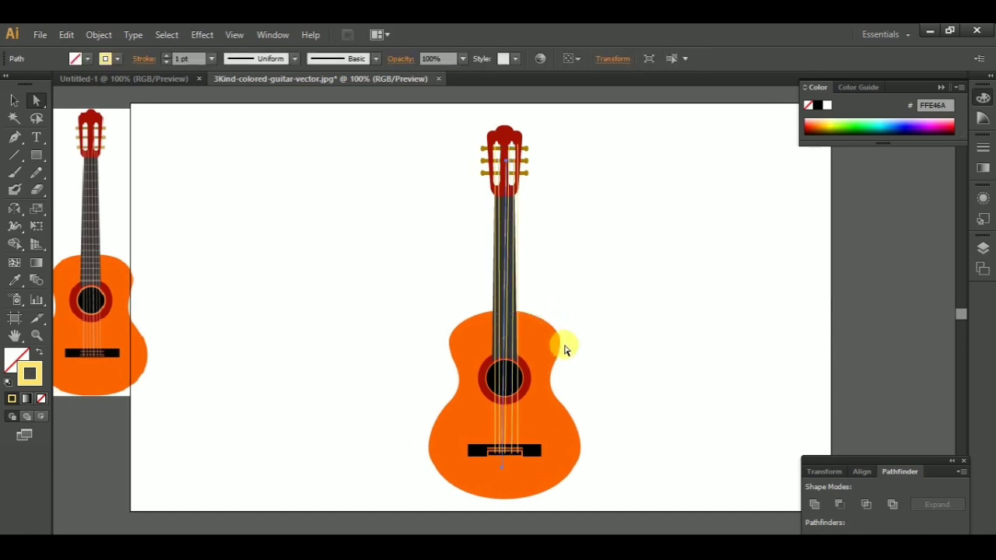
pyautogui.hotkey('ctrl', 'c')
pyautogui.hotkey('ctrl', 'f')
pyautogui.press('Right')
pyautogui.press('Right')
pyautogui.press('Right')
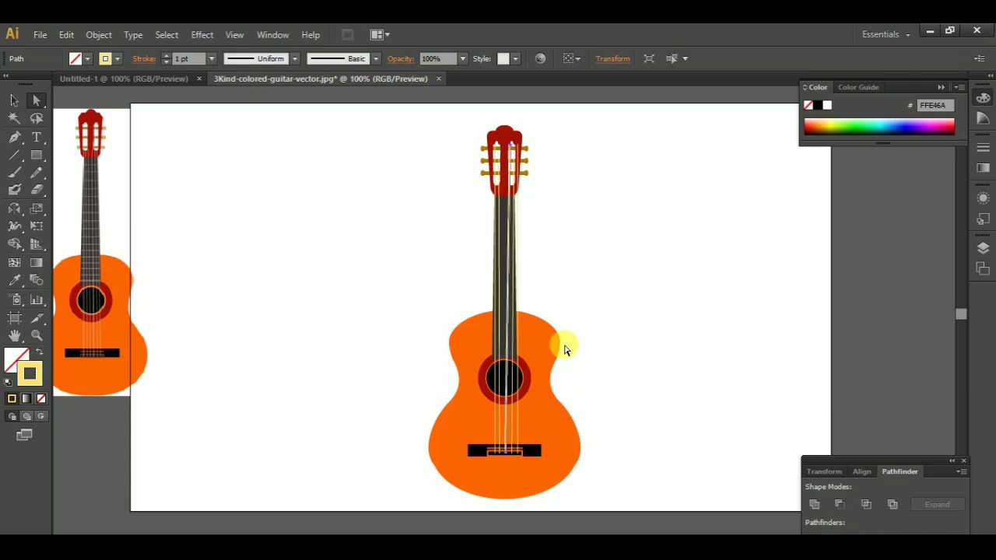
pyautogui.hotkey('ctrl', 'c')
pyautogui.hotkey('ctrl', 'f')
pyautogui.press('Left')
pyautogui.press('Left')
pyautogui.press('Left')
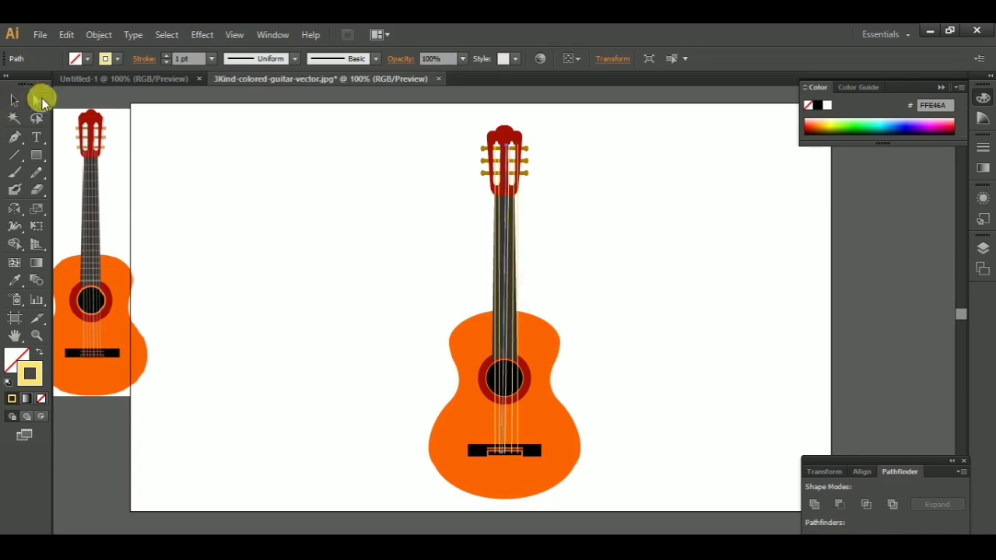
# Step: Drag a string's top anchor up into the red headstock slot
pyautogui.click(42, 102)
pyautogui.click(512, 146)
pyautogui.click(566, 187)
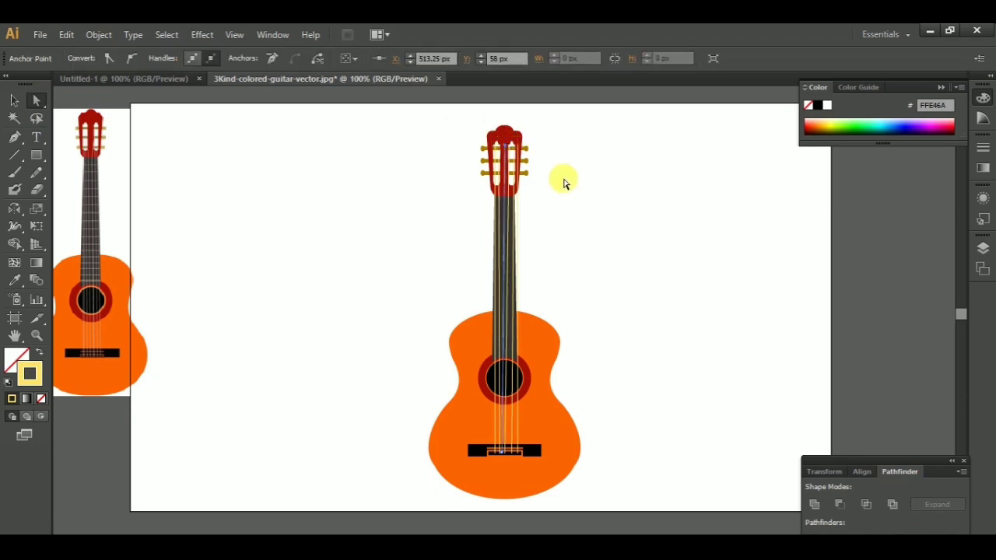
pyautogui.click(507, 169)
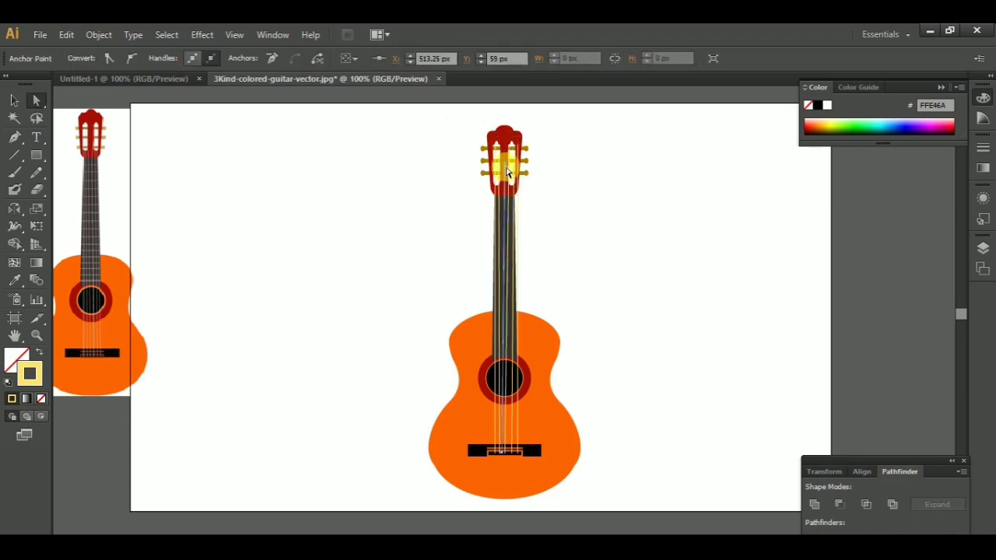
pyautogui.moveTo(504, 169); pyautogui.dragTo(511, 165)
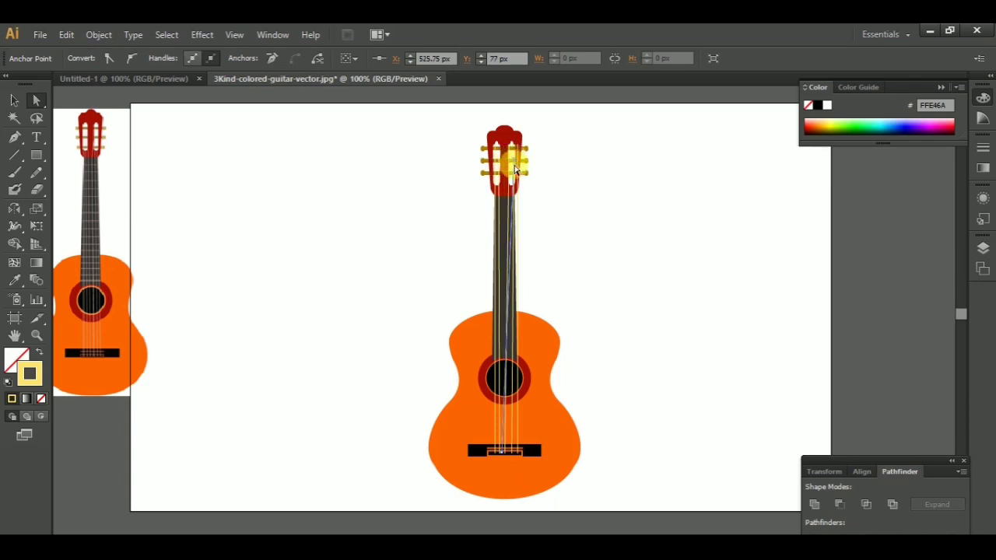
pyautogui.moveTo(513, 162); pyautogui.dragTo(517, 189)
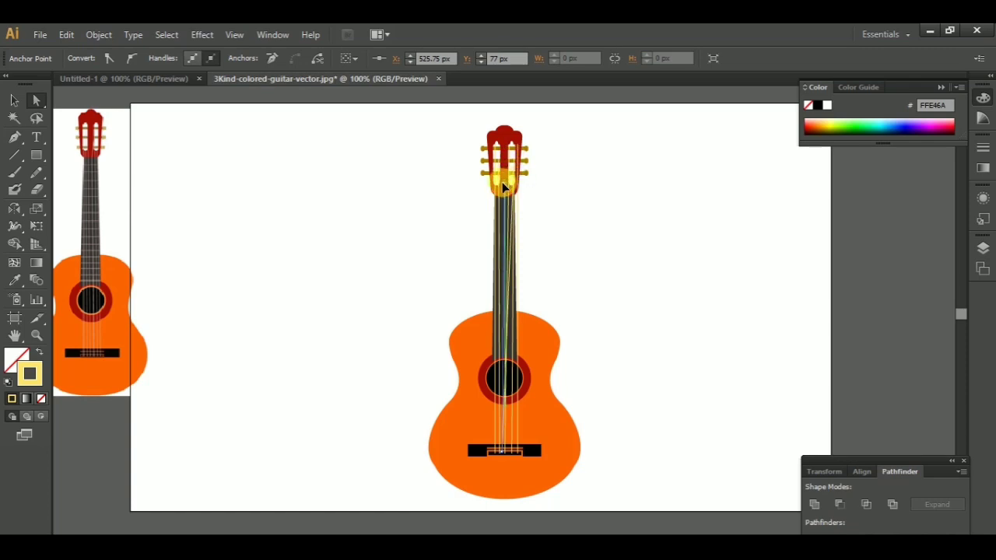
pyautogui.click(618, 225)
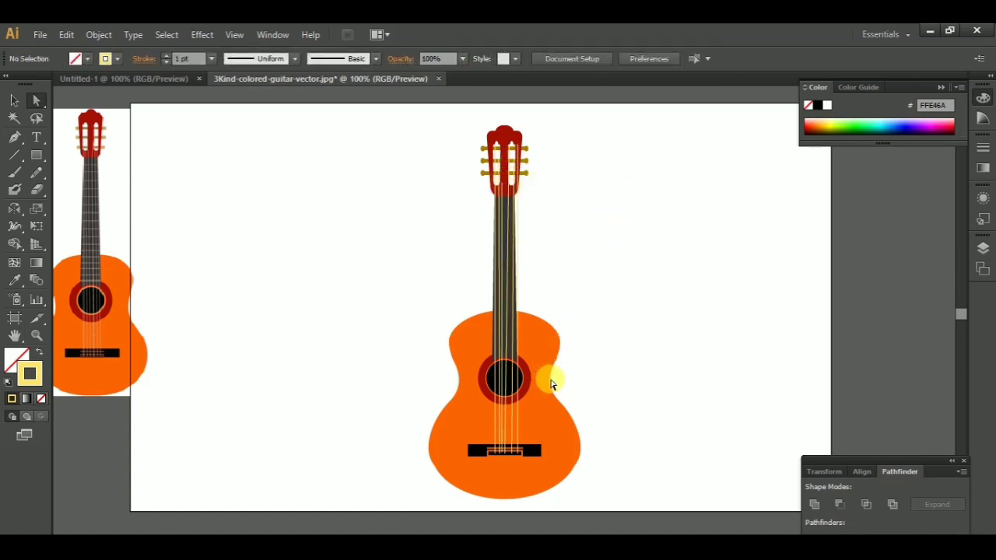
# Step: Zoom to the bridge and align two strings' bottom anchors on the tie bar
pyautogui.hotkey('ctrl', '+')
pyautogui.hotkey('ctrl', '+')
pyautogui.hotkey('ctrl', '+')
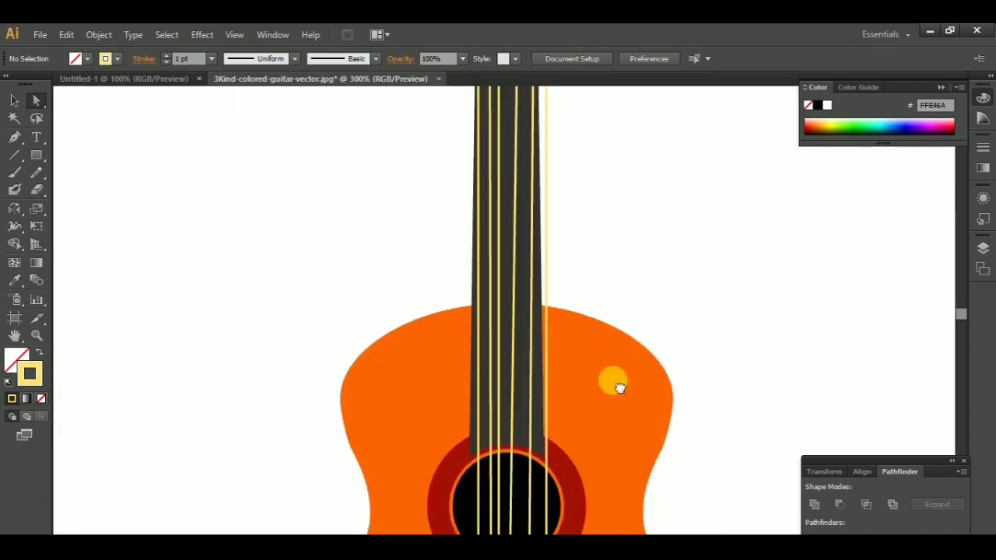
pyautogui.moveTo(618, 382); pyautogui.dragTo(538, 200)
pyautogui.click(460, 457)
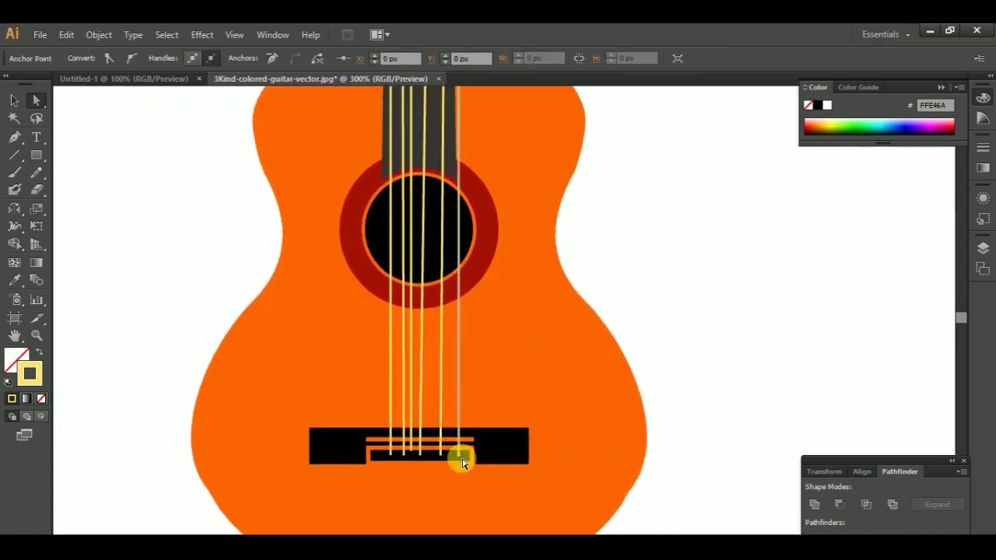
pyautogui.moveTo(459, 462); pyautogui.dragTo(451, 459)
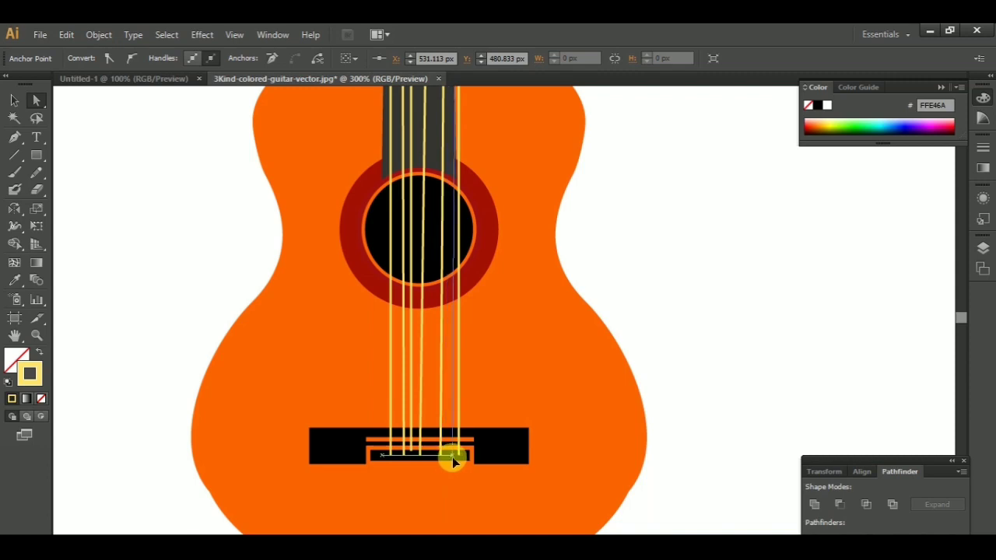
pyautogui.click(526, 407)
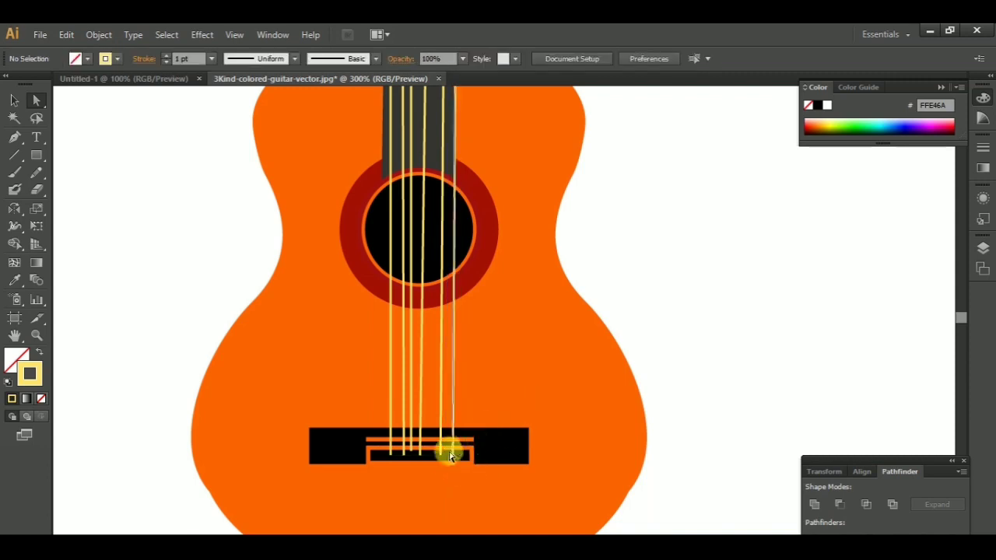
pyautogui.click(410, 454)
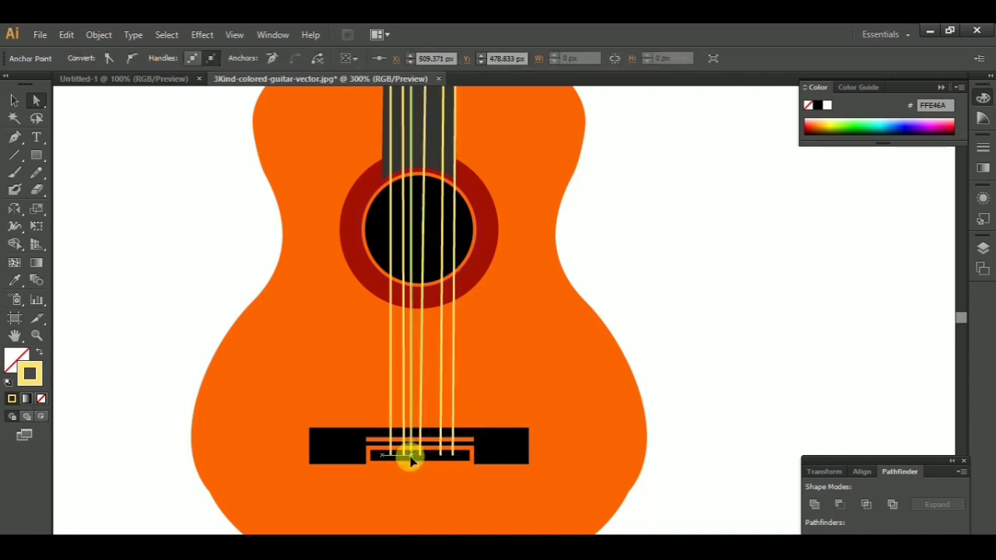
pyautogui.moveTo(426, 466); pyautogui.dragTo(440, 464)
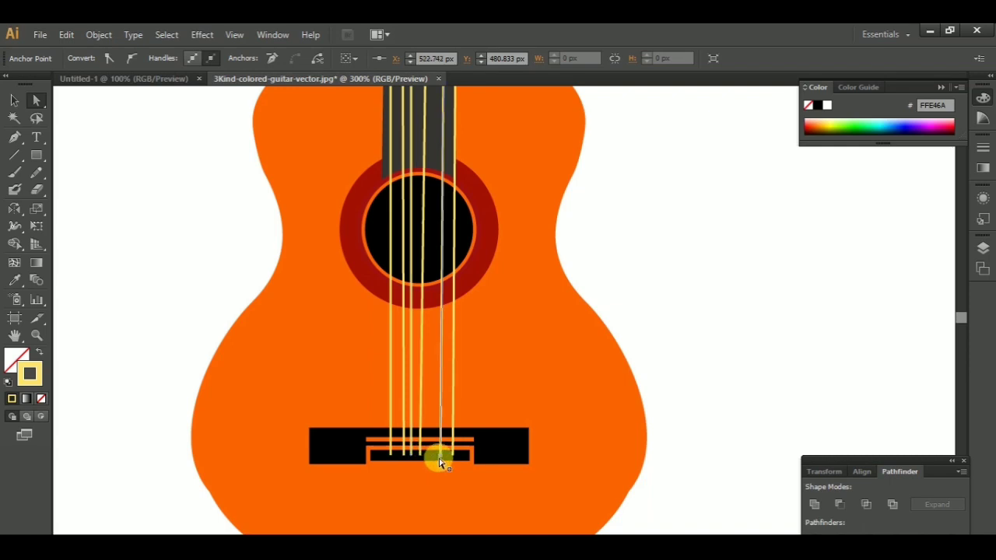
pyautogui.moveTo(438, 458); pyautogui.dragTo(433, 454)
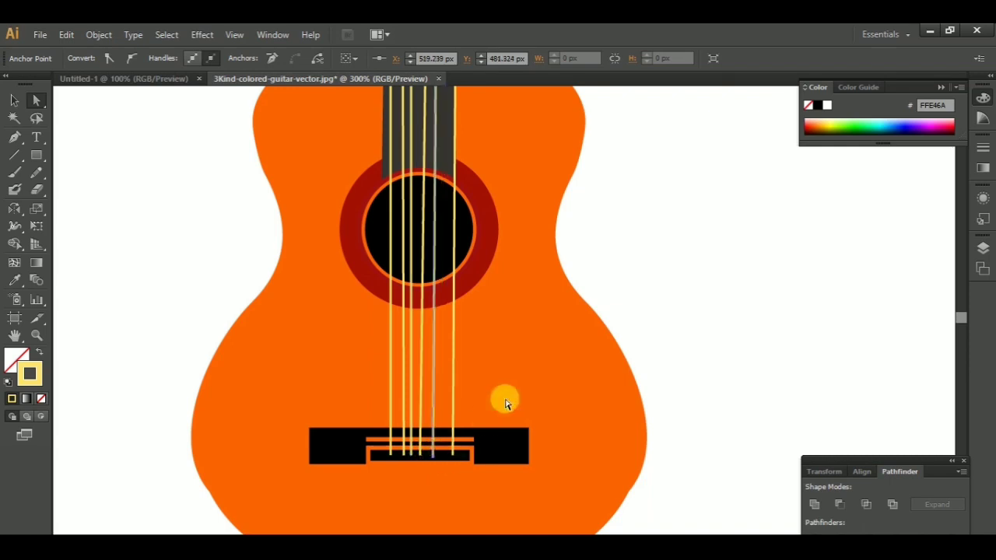
# Step: Scroll along the strings to check their ends, then zoom in on the body
pyautogui.scroll(-1, 512, 386)
pyautogui.scroll(-1, 512, 384)
pyautogui.scroll(-1, 511, 383)
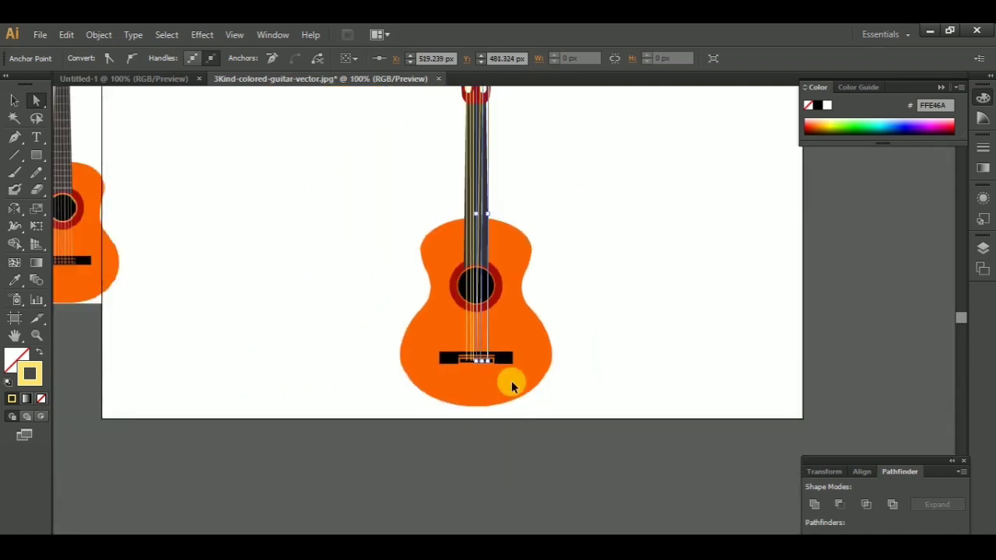
pyautogui.click(580, 312)
pyautogui.scroll(-1, 580, 312)
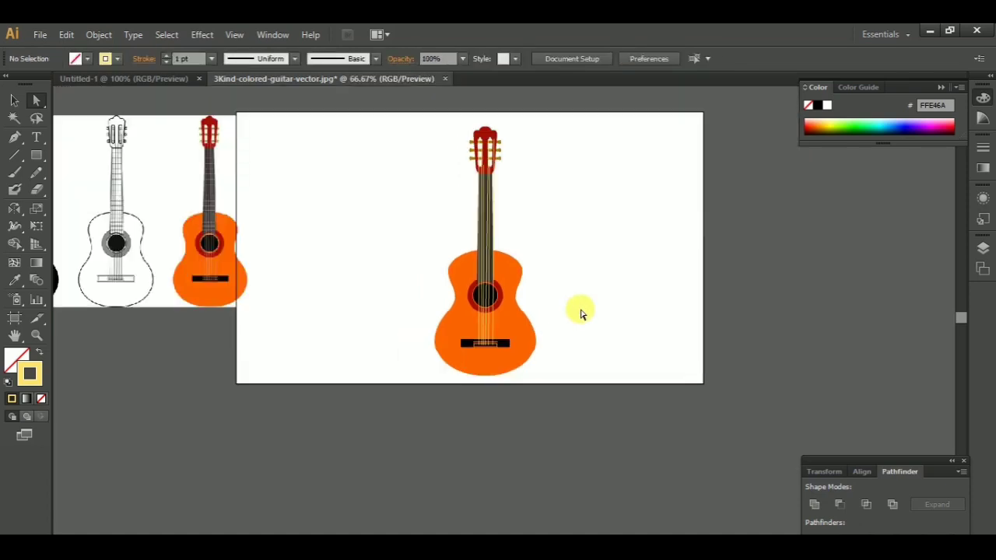
pyautogui.click(493, 277)
pyautogui.click(605, 274)
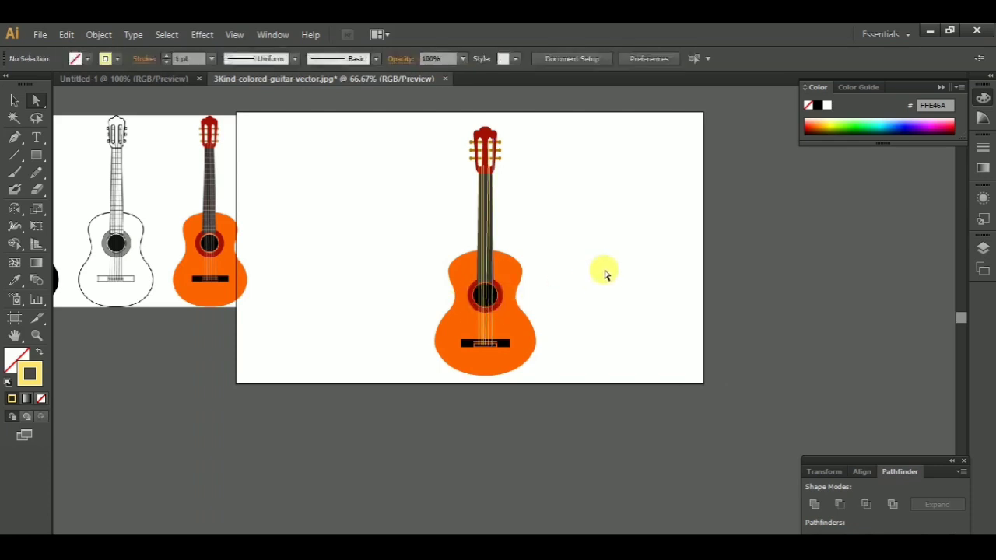
pyautogui.hotkey('ctrl', '+')
pyautogui.hotkey('ctrl', '+')
pyautogui.hotkey('ctrl', '+')
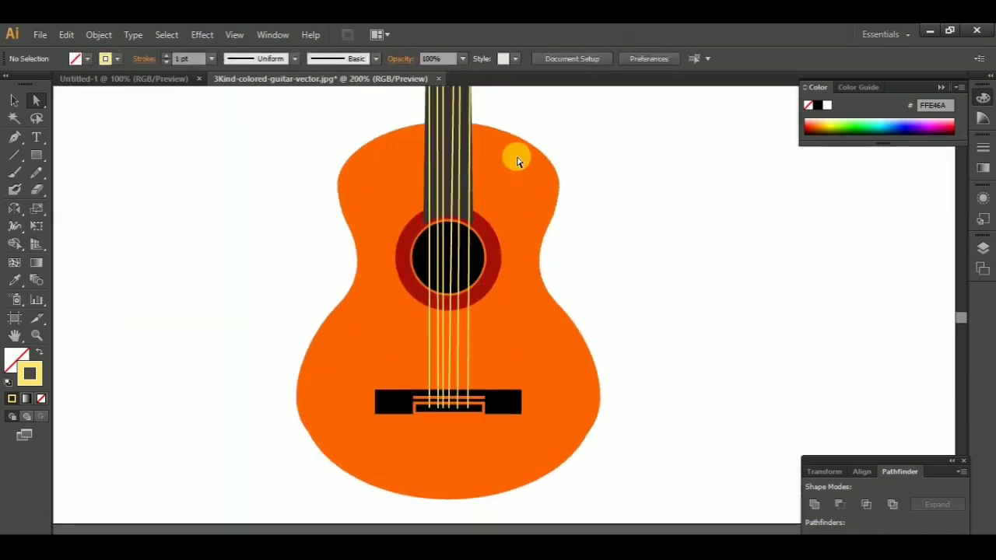
pyautogui.scroll(3, 529, 223)
pyautogui.scroll(3, 505, 263)
pyautogui.scroll(2, 504, 263)
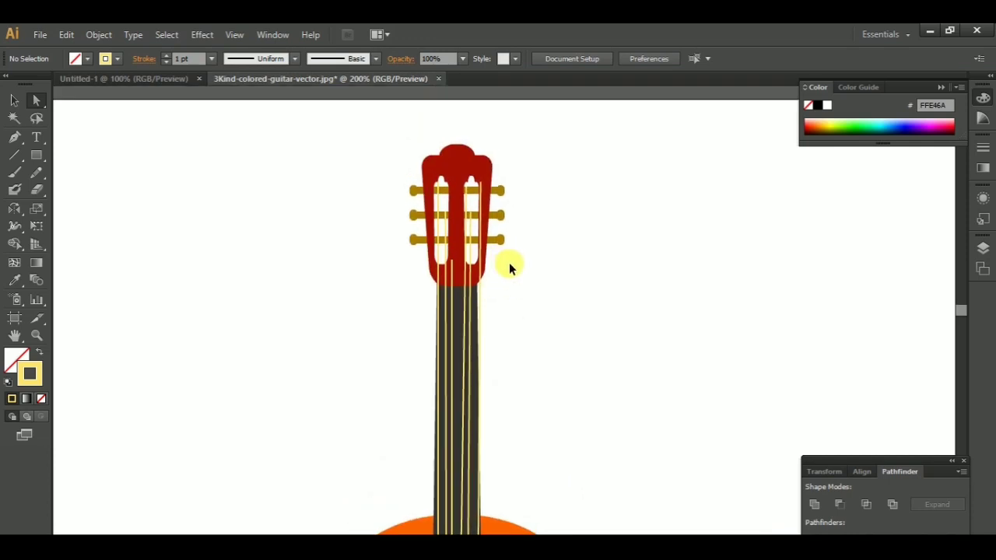
# Step: Pull the right string's top into place and extend the centre string to the top peg
pyautogui.scroll(1, 509, 262)
pyautogui.scroll(2, 545, 194)
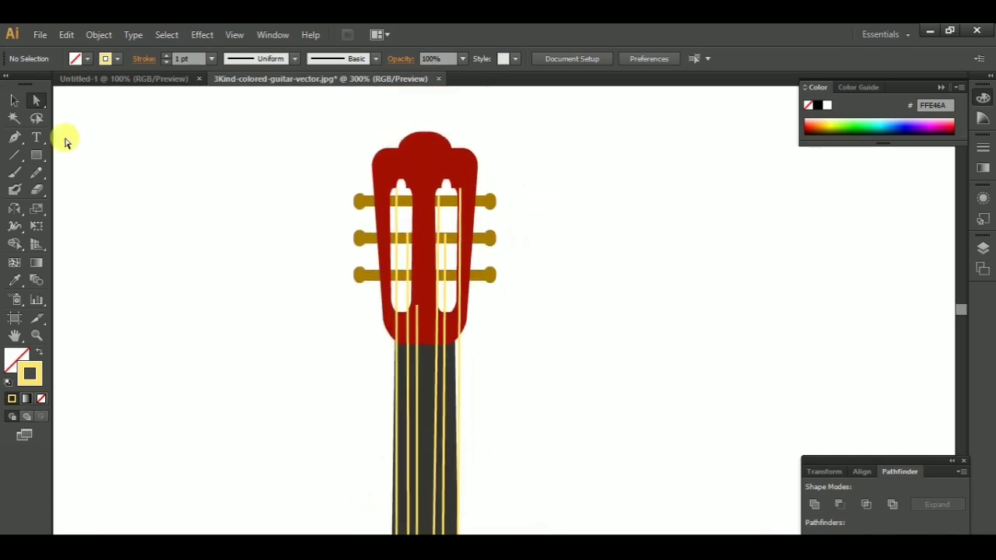
pyautogui.click(454, 189)
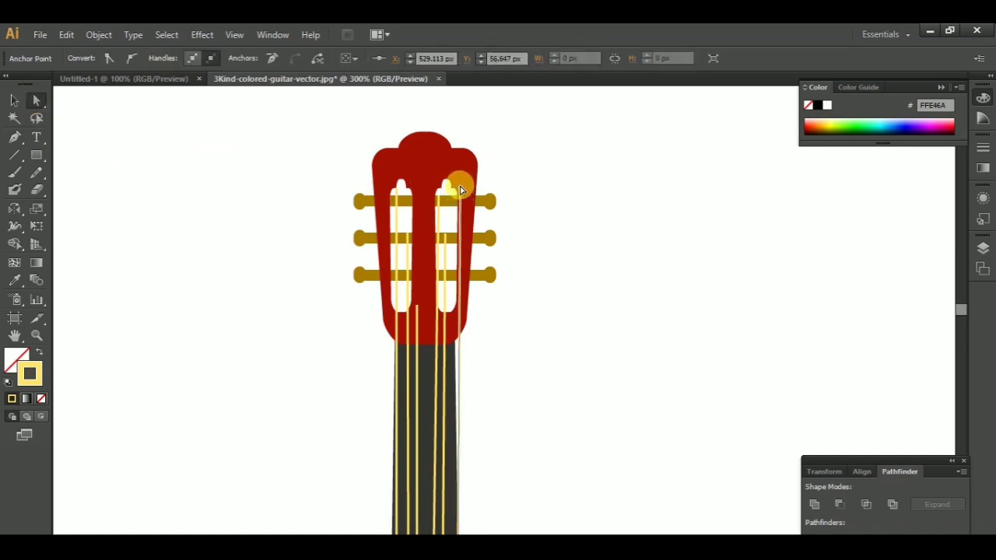
pyautogui.moveTo(435, 272)
pyautogui.mouseDown()
pyautogui.moveTo(452, 272)
pyautogui.moveTo(444, 293)
pyautogui.moveTo(445, 258)
pyautogui.moveTo(456, 273)
pyautogui.moveTo(452, 312)
pyautogui.mouseUp()
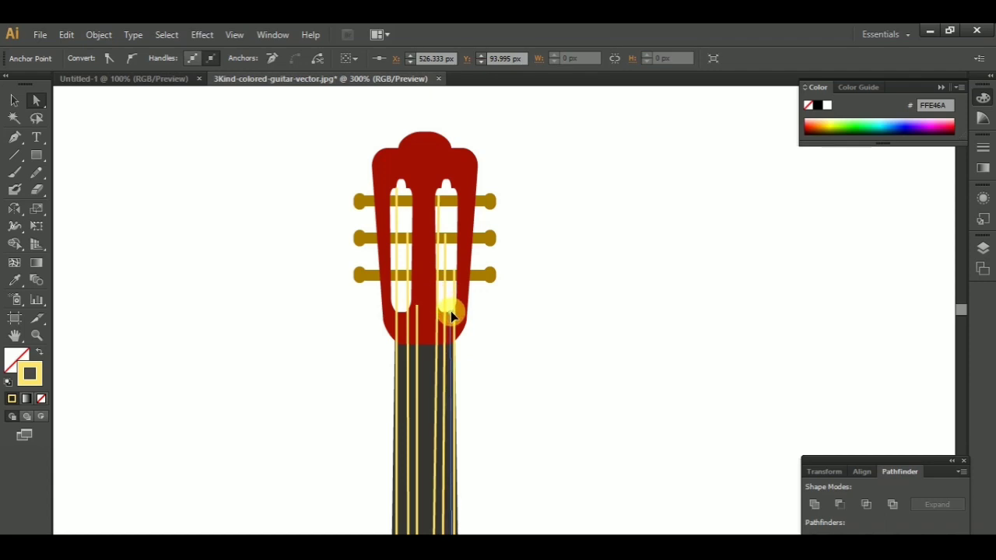
pyautogui.click(417, 309)
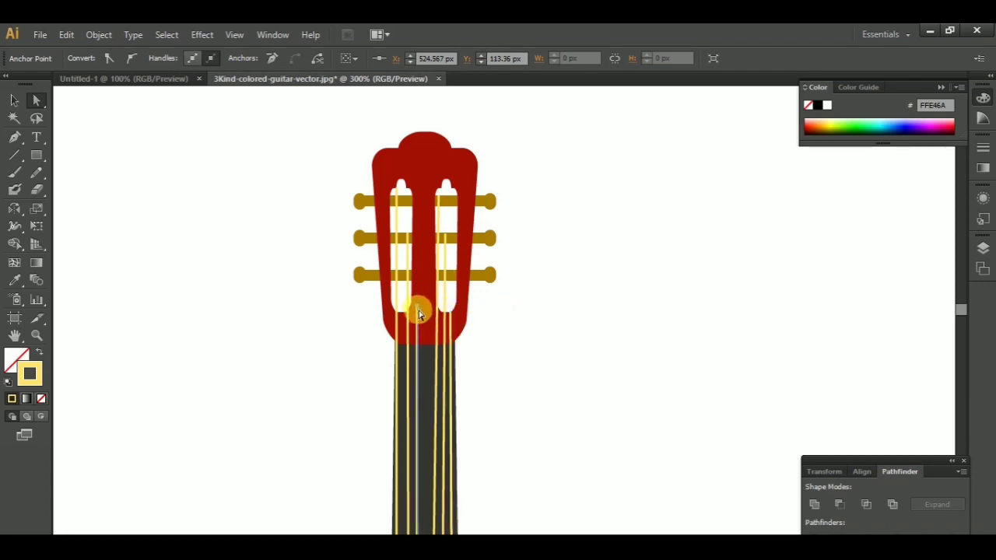
pyautogui.moveTo(419, 310); pyautogui.dragTo(410, 201)
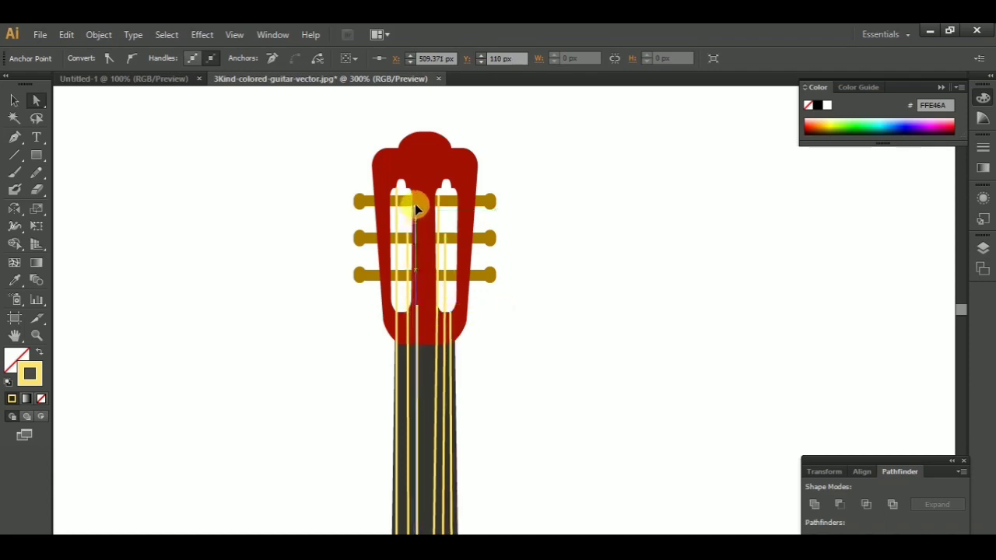
pyautogui.click(595, 303)
pyautogui.hotkey('ctrl', '-')
pyautogui.hotkey('ctrl', '-')
pyautogui.hotkey('ctrl', '-')
pyautogui.hotkey('ctrl', '-')
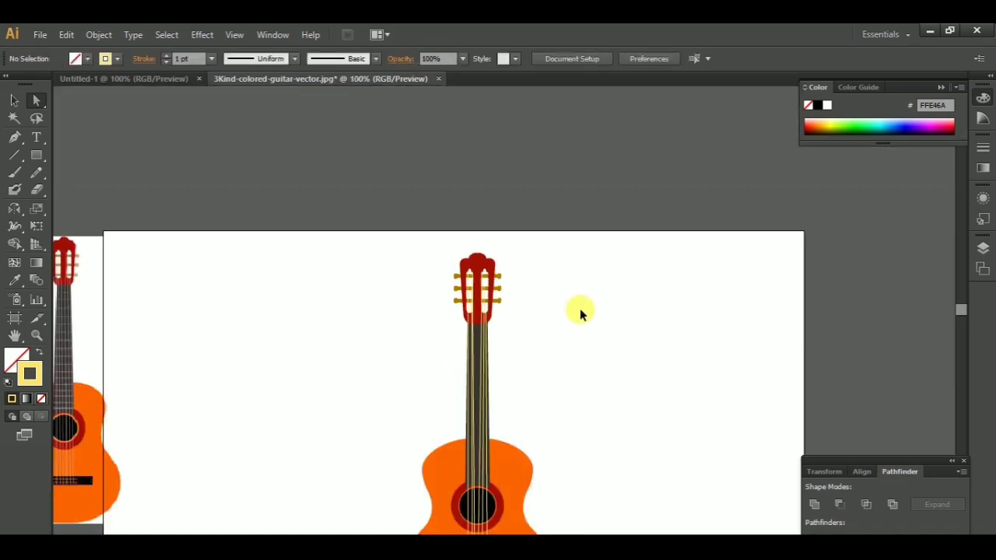
# Step: Zoom to 300% and pan so the neck and headstock fill the view
pyautogui.hotkey('ctrl', '+')
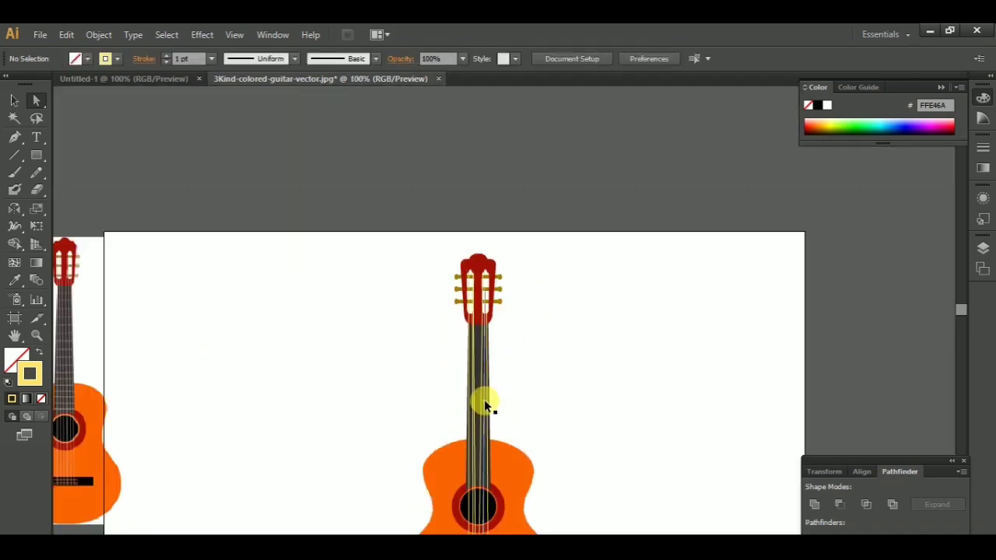
pyautogui.moveTo(534, 371)
pyautogui.mouseDown()
pyautogui.moveTo(537, 334)
pyautogui.moveTo(550, 328)
pyautogui.mouseUp()
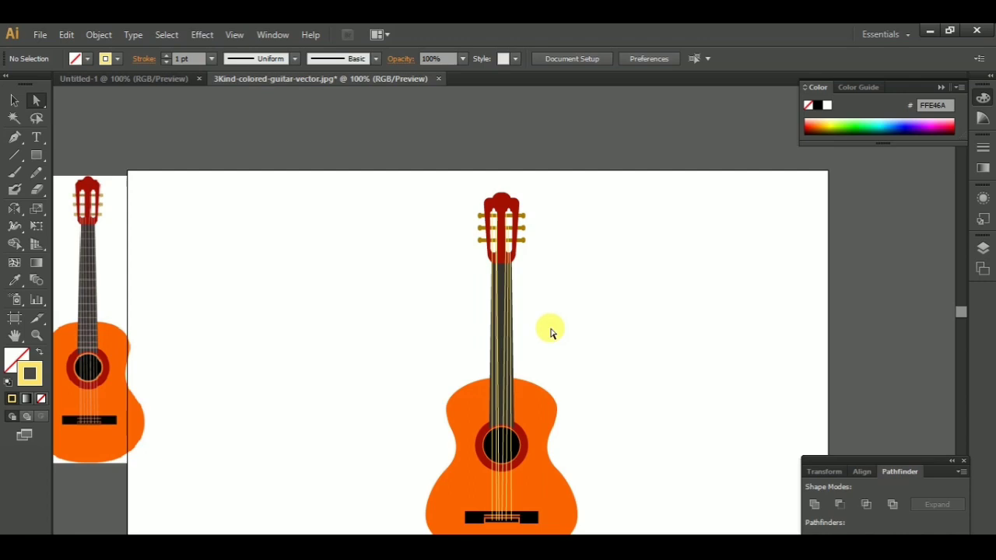
pyautogui.hotkey('ctrl', '+')
pyautogui.hotkey('ctrl', '+')
pyautogui.hotkey('ctrl', '+')
pyautogui.scroll(-1, 514, 257)
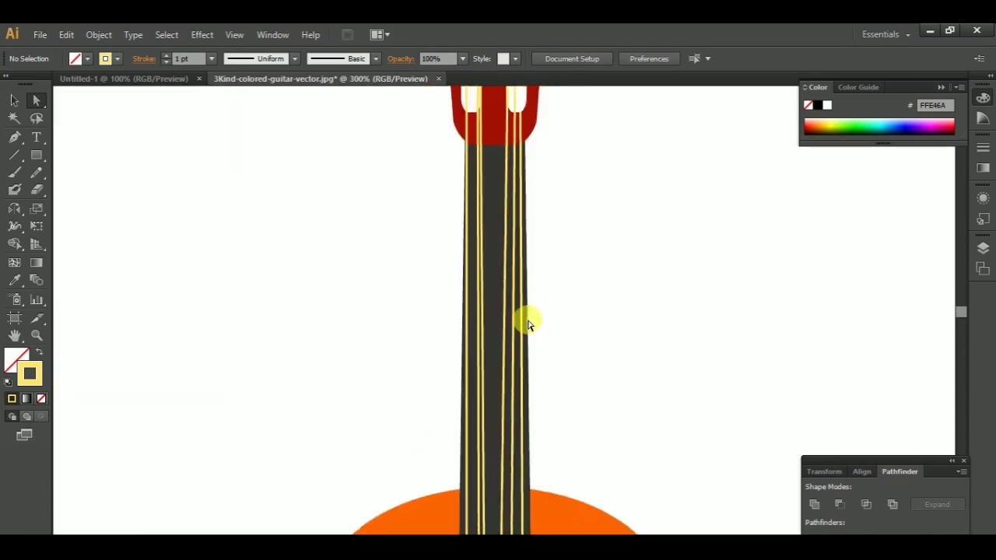
# Step: Select a yellow string and pull its top end down off the top peg
pyautogui.scroll(-2, 527, 322)
pyautogui.click(483, 461)
pyautogui.scroll(5, 549, 284)
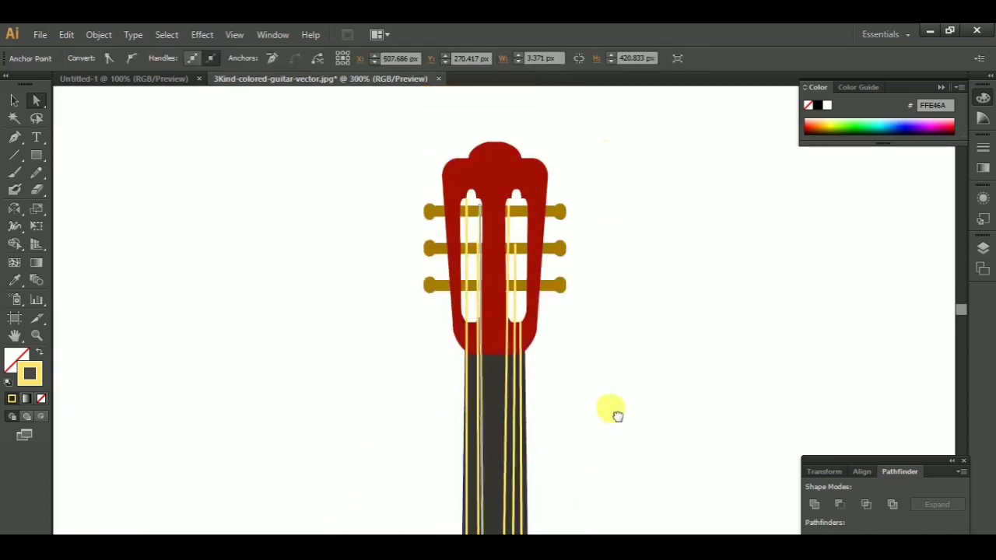
pyautogui.moveTo(481, 209); pyautogui.dragTo(490, 333)
# Step: Extend the string upward with the Pen, curving its top end into the headstock's left slot
pyautogui.click(14, 137)
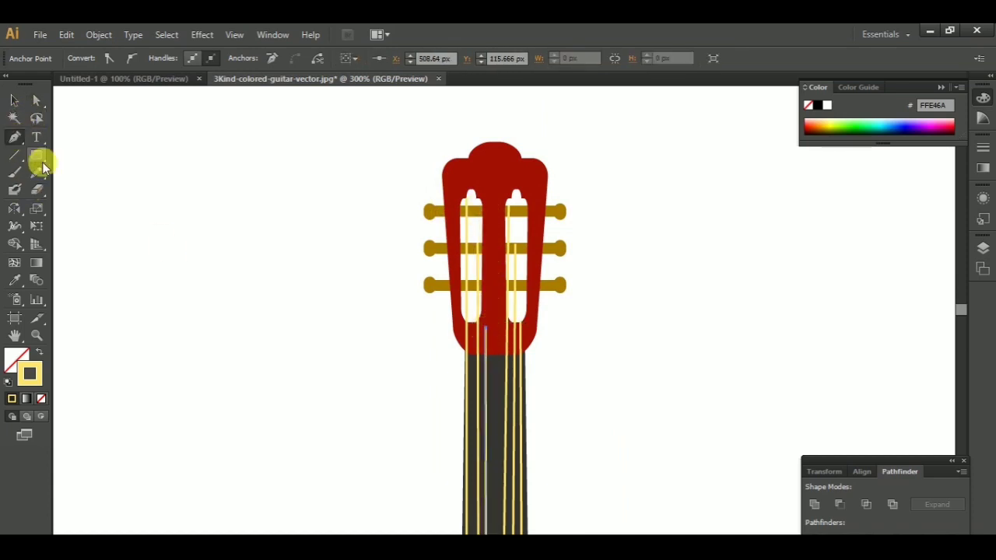
pyautogui.click(484, 325)
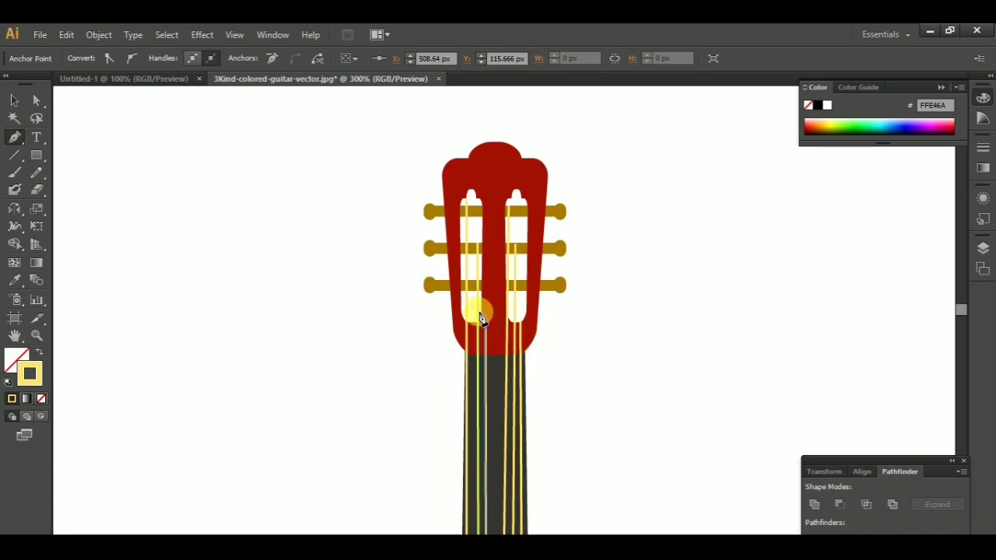
pyautogui.scroll(1, 498, 313)
pyautogui.scroll(2, 502, 311)
pyautogui.scroll(3, 405, 342)
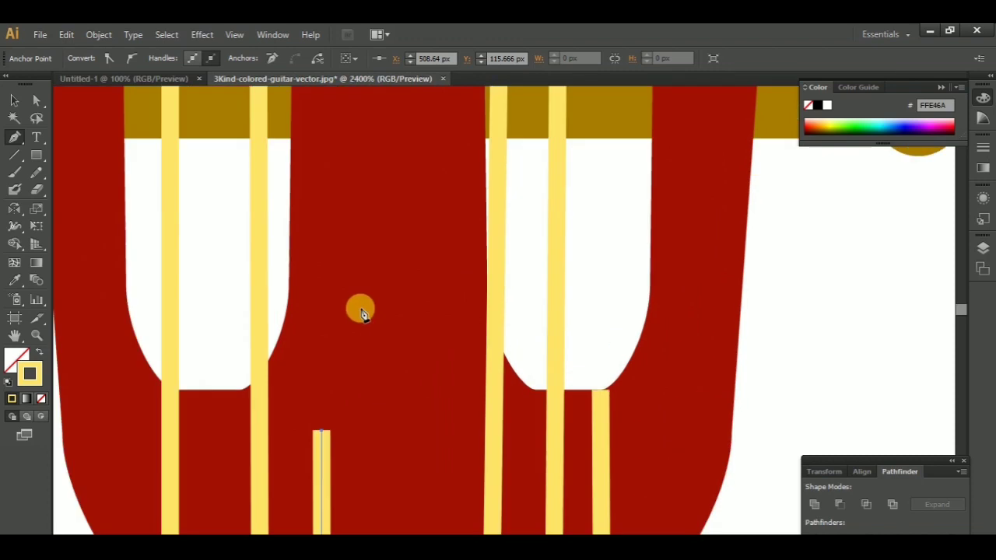
pyautogui.click(288, 267)
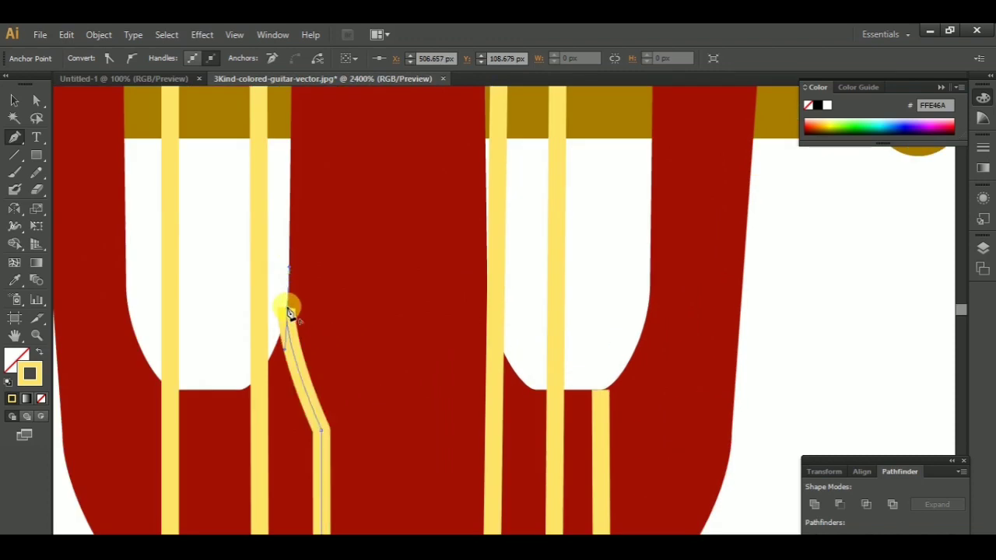
pyautogui.moveTo(288, 311); pyautogui.dragTo(300, 323)
pyautogui.click(14, 101)
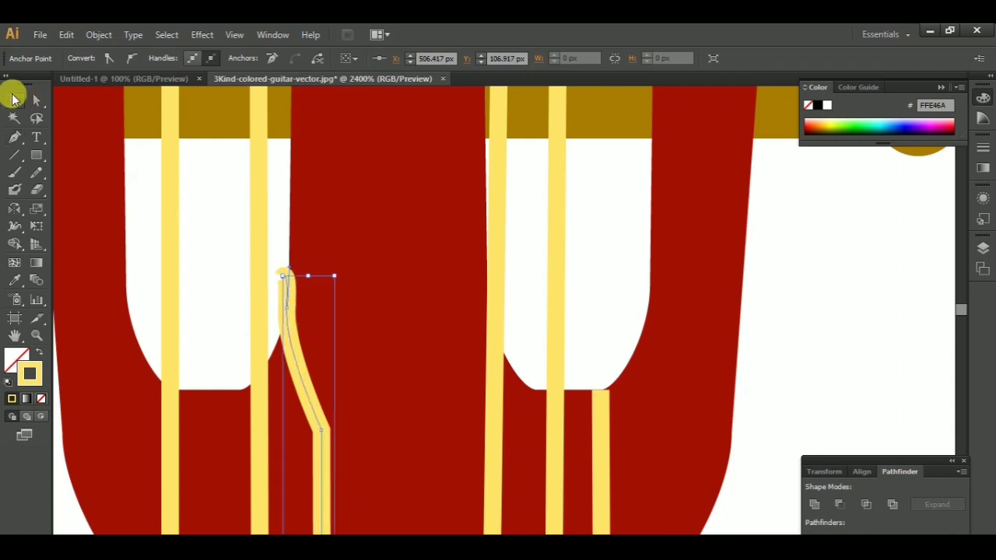
# Step: Zoom out to see the whole headstock and deselect the finished string
pyautogui.hotkey('ctrl', '-')
pyautogui.hotkey('ctrl', '-')
pyautogui.hotkey('ctrl', '-')
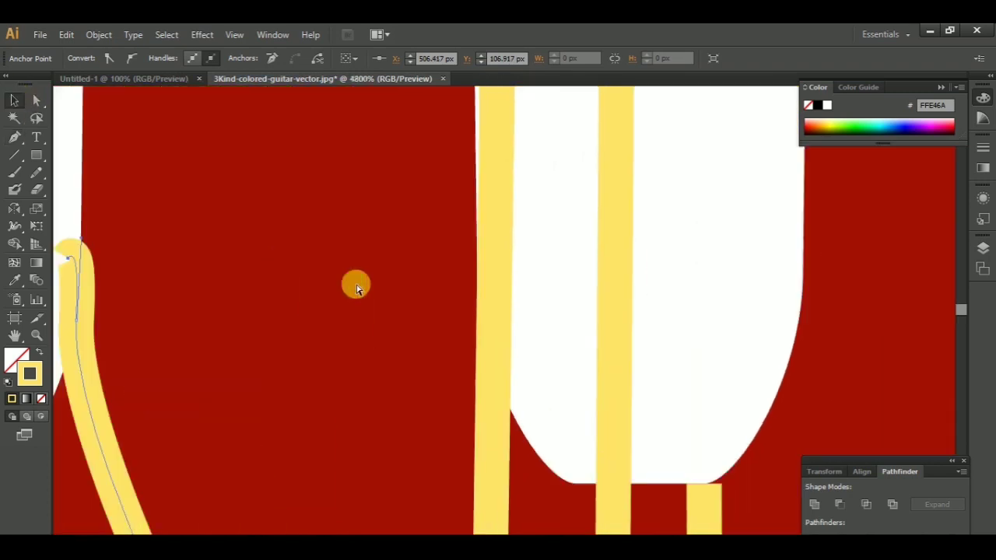
pyautogui.hotkey('ctrl', '-')
pyautogui.hotkey('ctrl', '-')
pyautogui.hotkey('ctrl', '-')
pyautogui.click(595, 358)
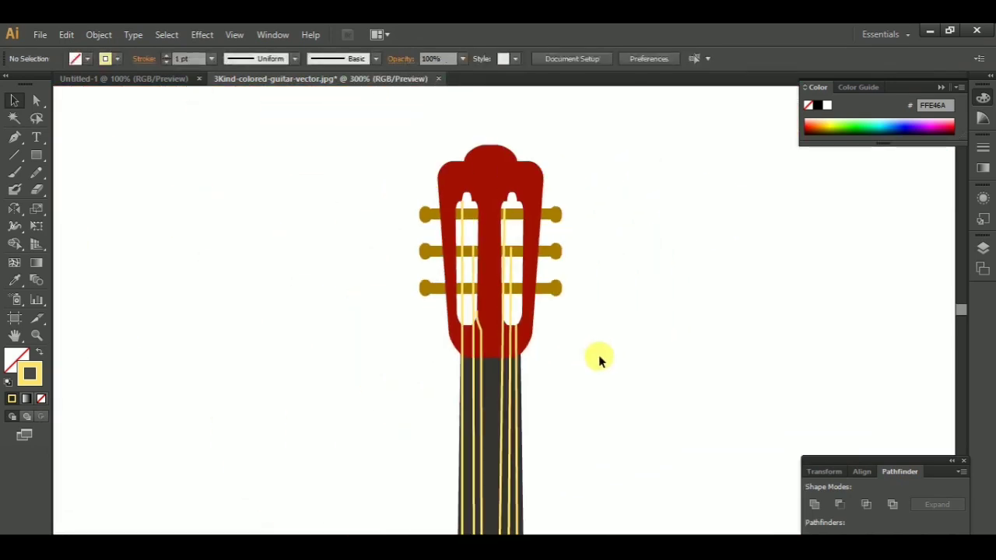
pyautogui.hotkey('ctrl', '-')
pyautogui.hotkey('ctrl', '-')
pyautogui.hotkey('ctrl', '-')
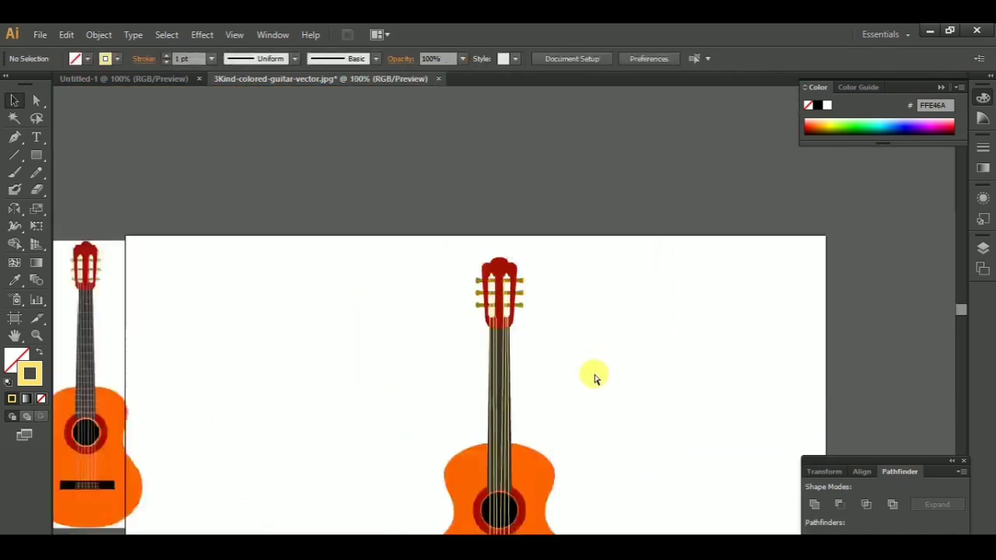
pyautogui.hotkey('ctrl', '-')
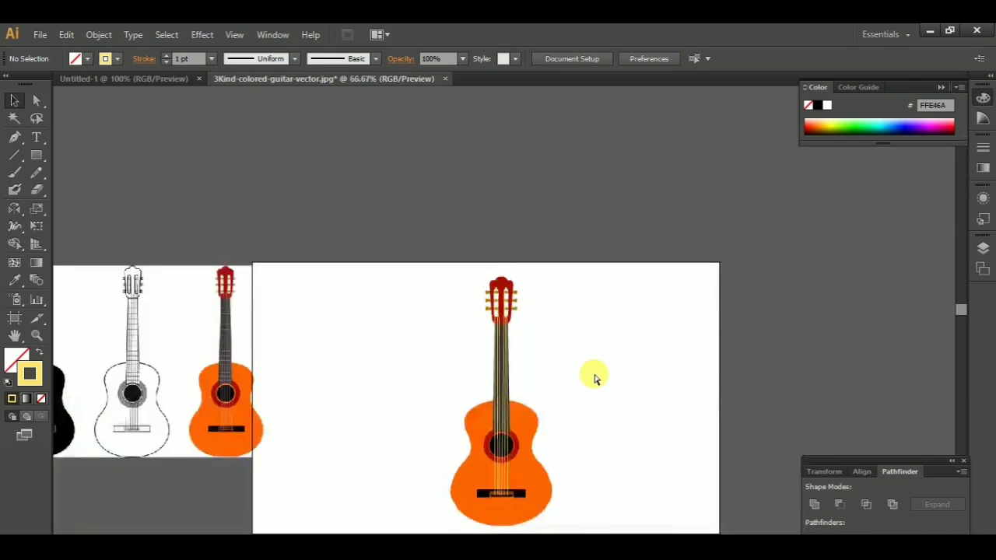
pyautogui.hotkey('ctrl', '+')
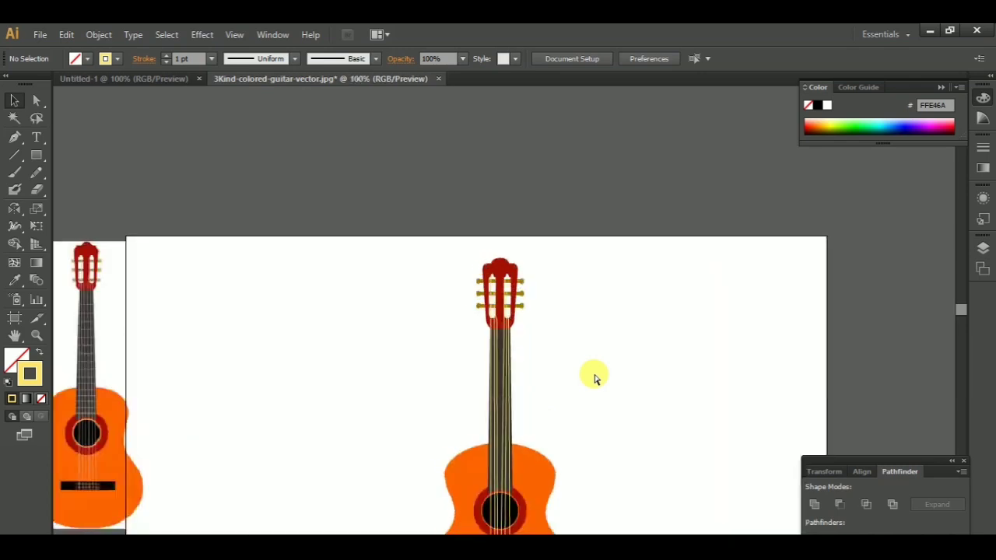
pyautogui.hotkey('ctrl', '+')
pyautogui.hotkey('ctrl', '+')
pyautogui.hotkey('ctrl', '+')
pyautogui.hotkey('ctrl', '+')
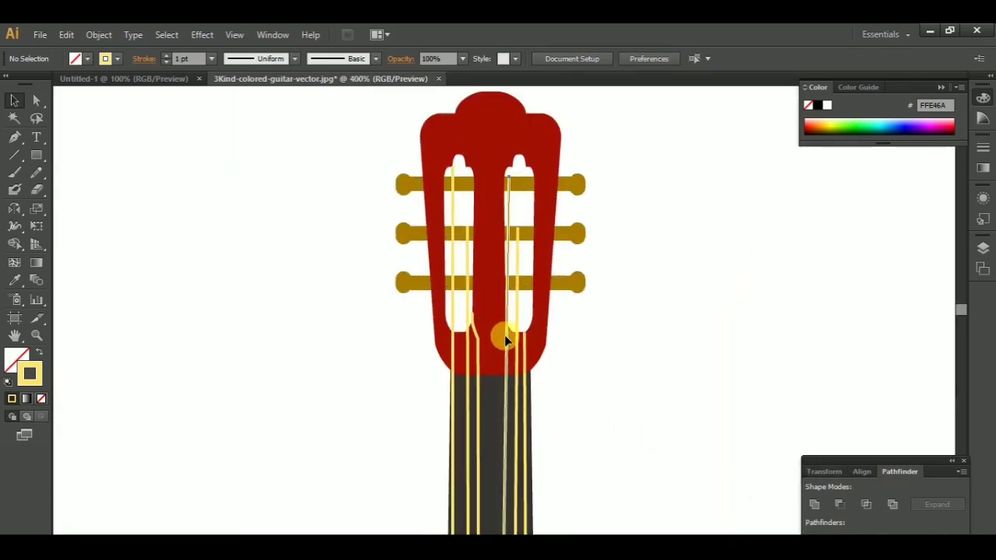
pyautogui.click(504, 347)
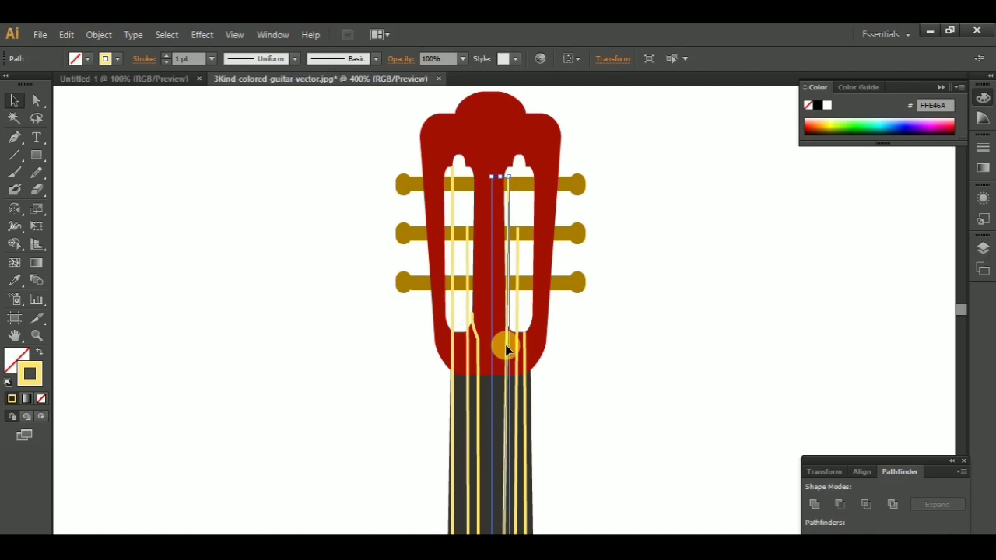
pyautogui.click(649, 370)
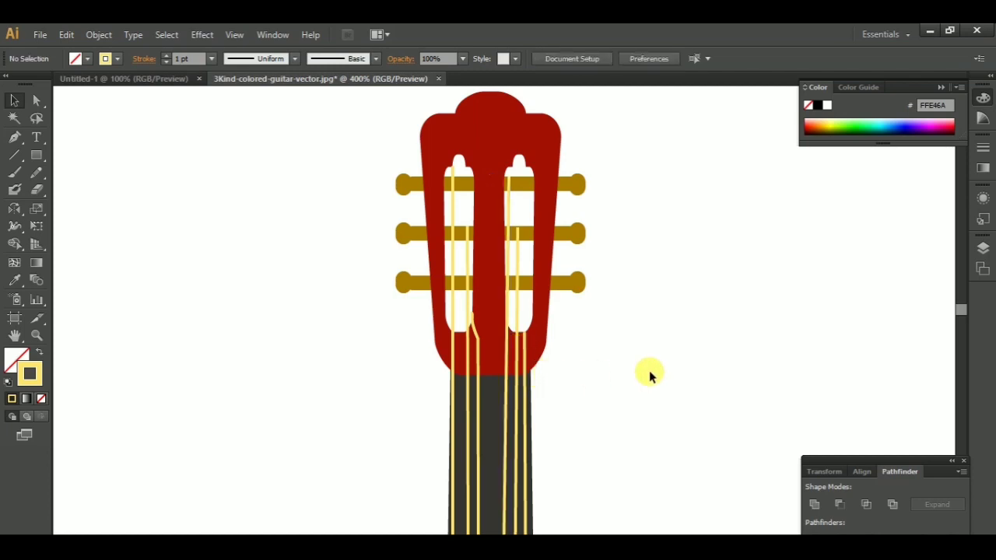
pyautogui.scroll(-1, 653, 436)
pyautogui.scroll(-1, 660, 497)
pyautogui.hotkey('ctrl', '-')
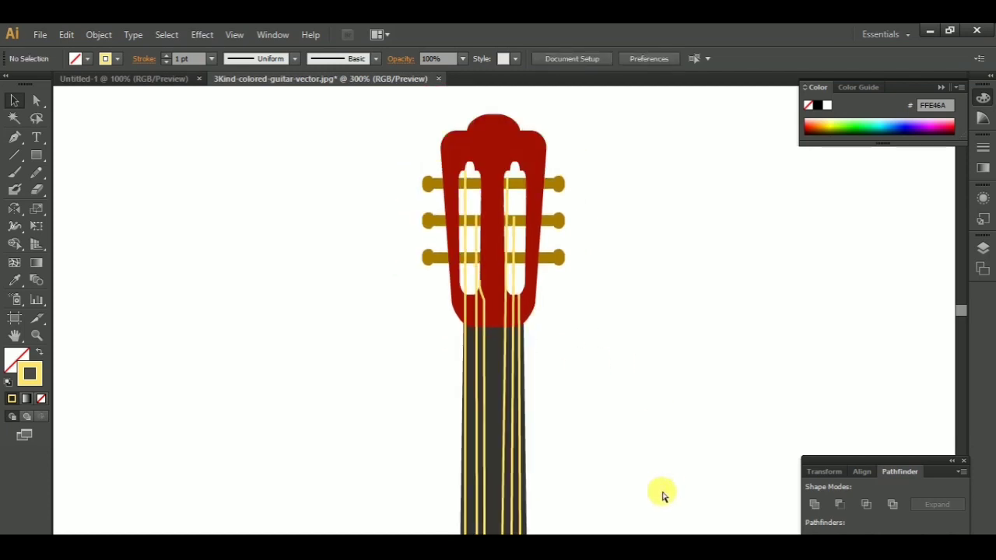
pyautogui.hotkey('ctrl', '-')
pyautogui.hotkey('ctrl', '-')
pyautogui.hotkey('ctrl', '-')
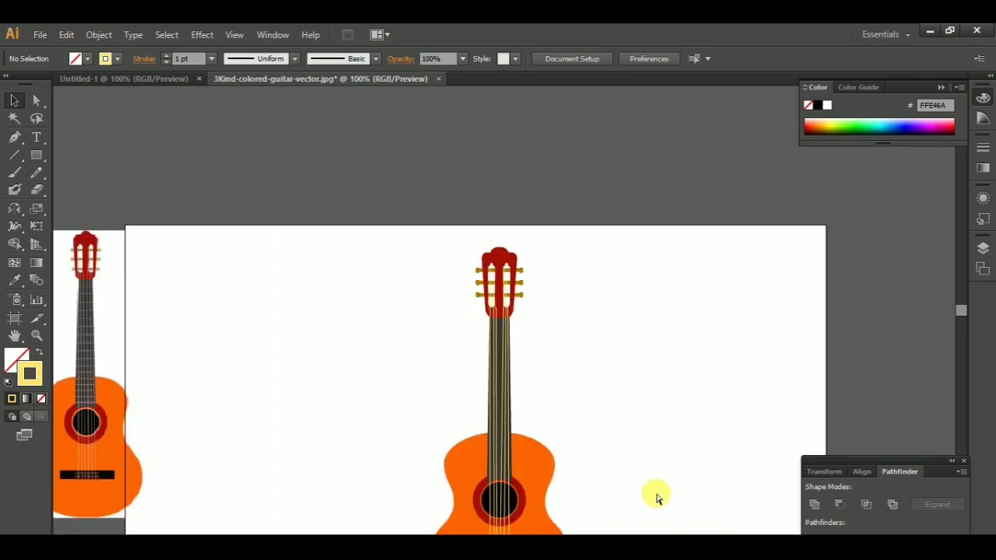
pyautogui.hotkey('ctrl', '-')
pyautogui.hotkey('ctrl', '+')
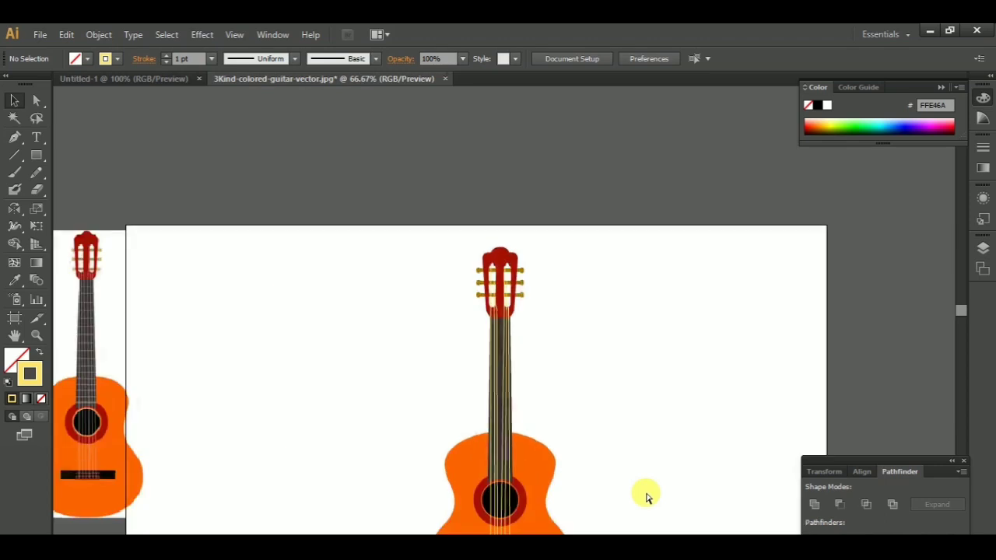
pyautogui.moveTo(618, 462)
pyautogui.mouseDown()
pyautogui.moveTo(604, 413)
pyautogui.moveTo(663, 362)
pyautogui.moveTo(648, 364)
pyautogui.mouseUp()
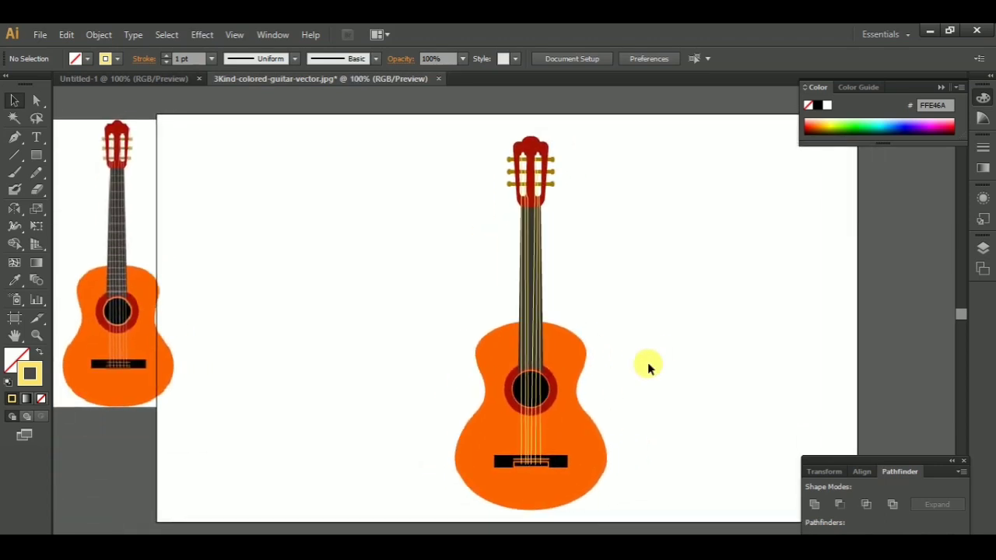
# Step: Zoom in on the guitar body to frame the black bridge and string ends
pyautogui.hotkey('ctrl', '+')
pyautogui.hotkey('ctrl', '+')
pyautogui.moveTo(649, 366)
pyautogui.mouseDown()
pyautogui.moveTo(665, 454)
pyautogui.moveTo(608, 347)
pyautogui.mouseUp()
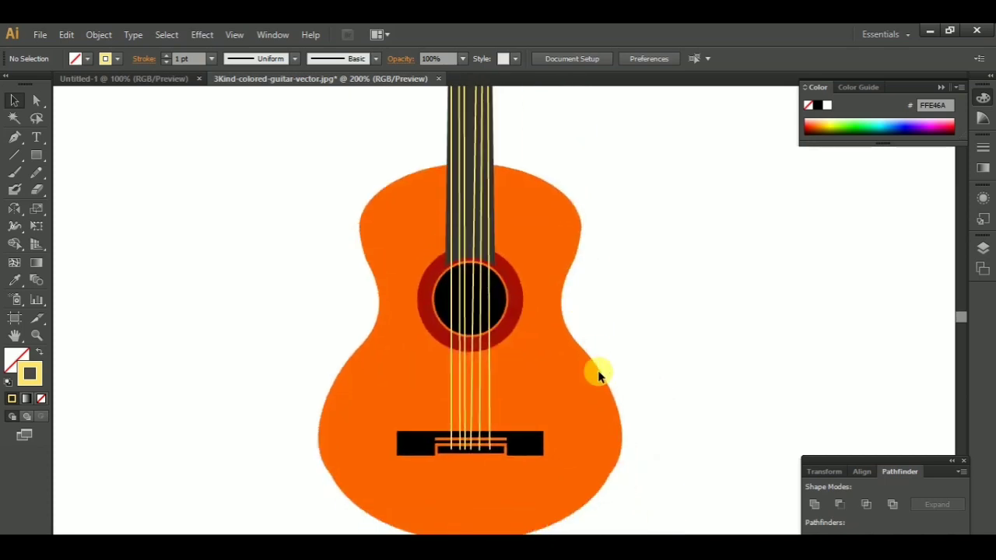
pyautogui.hotkey('ctrl', '+')
pyautogui.scroll(-4, 618, 387)
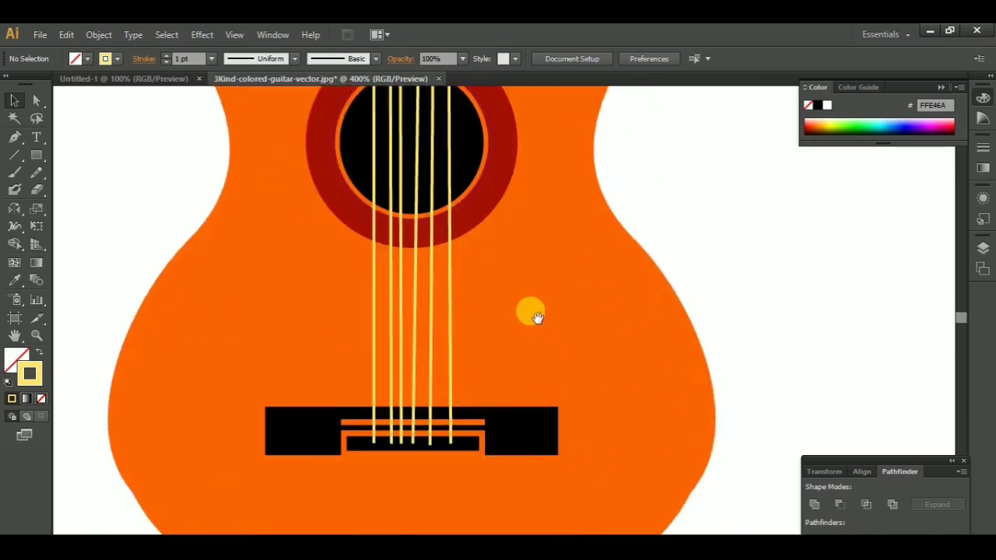
# Step: Nudge the strings' bottom anchor points so they line up evenly on the bridge
pyautogui.click(36, 100)
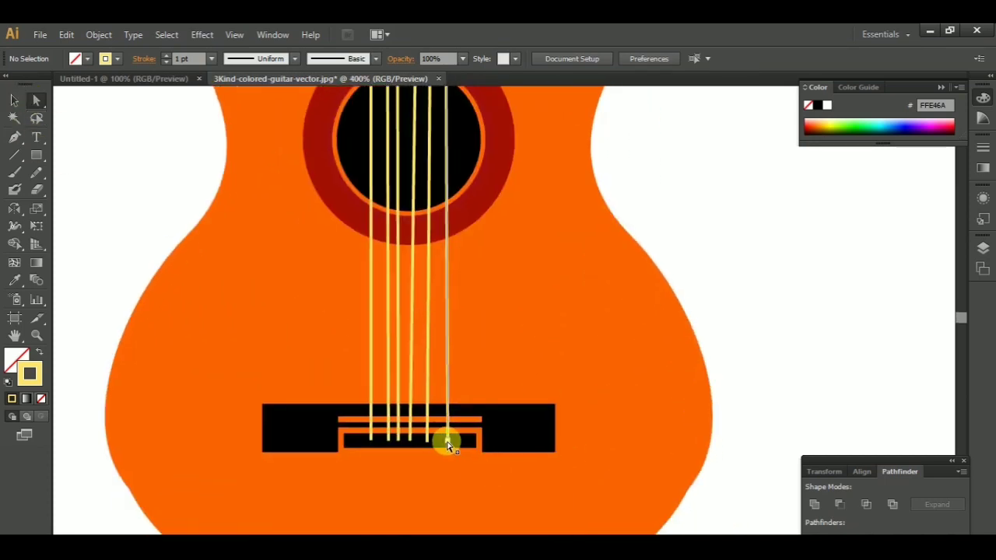
pyautogui.click(433, 449)
pyautogui.press('Up')
pyautogui.click(447, 441)
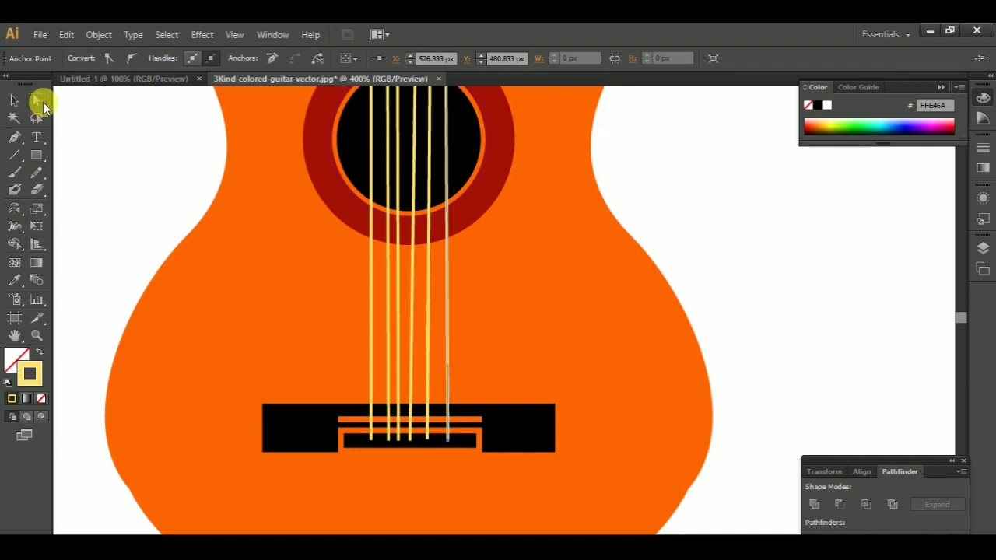
pyautogui.press('Left')
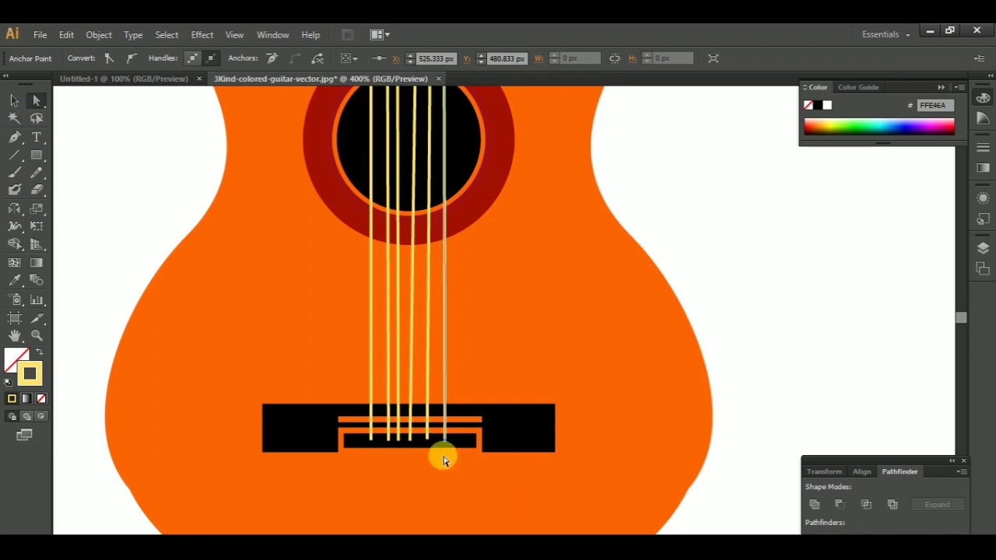
pyautogui.click(428, 440)
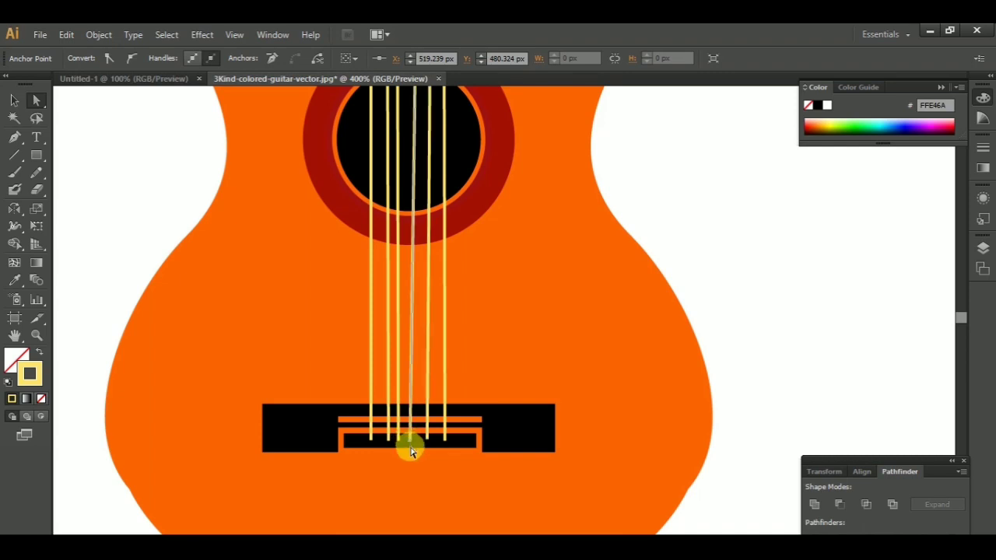
pyautogui.click(398, 442)
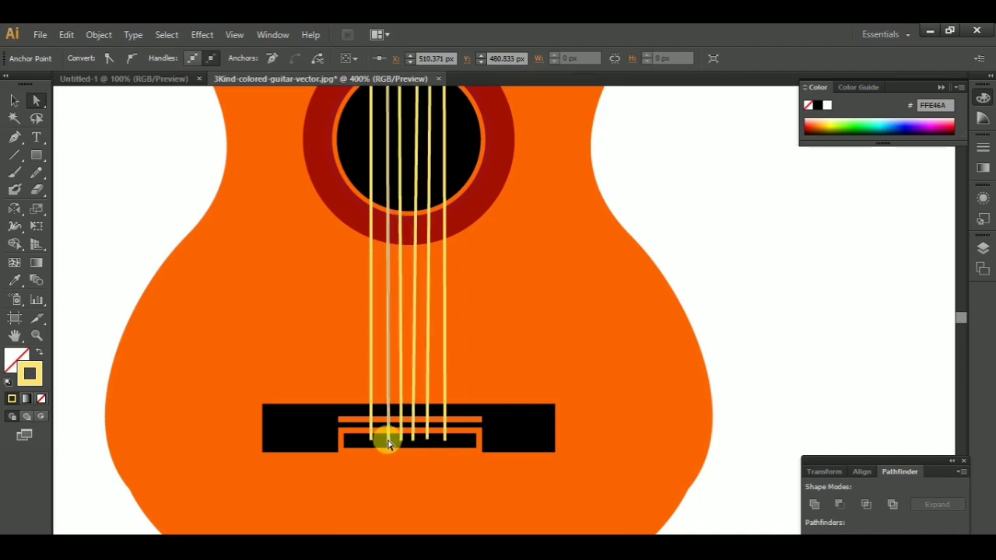
pyautogui.click(373, 444)
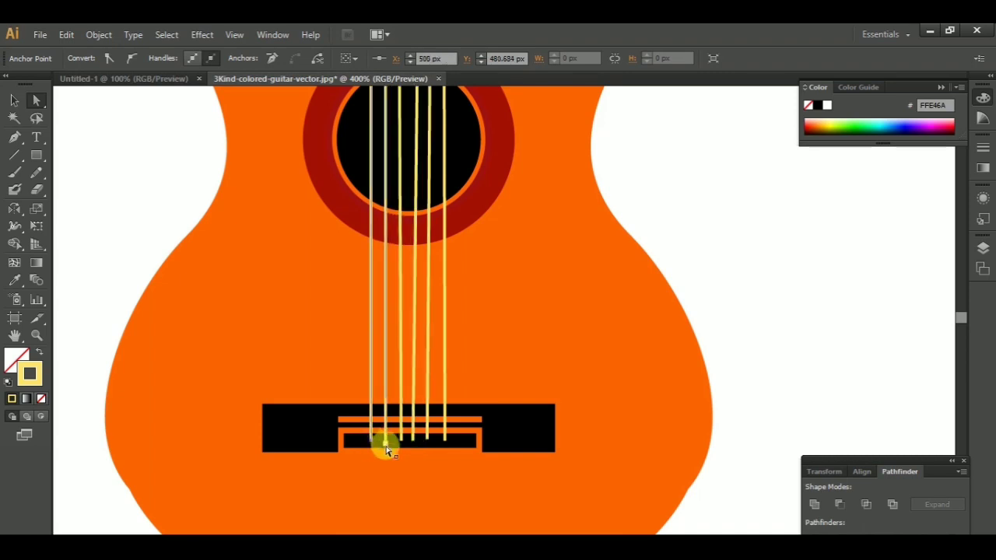
# Step: Recheck the rightmost string's bottom end, then zoom out to see all the artboards
pyautogui.click(453, 464)
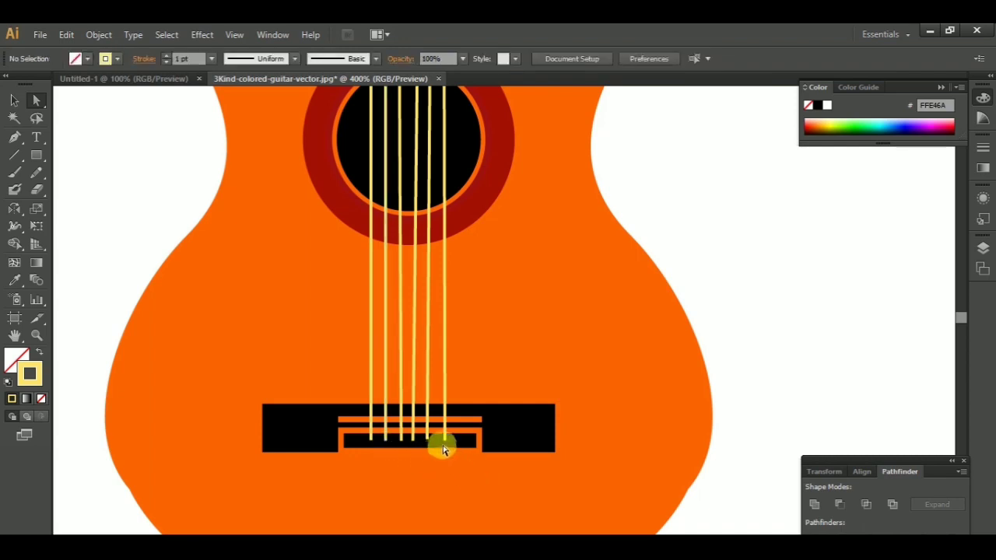
pyautogui.click(444, 447)
pyautogui.click(445, 446)
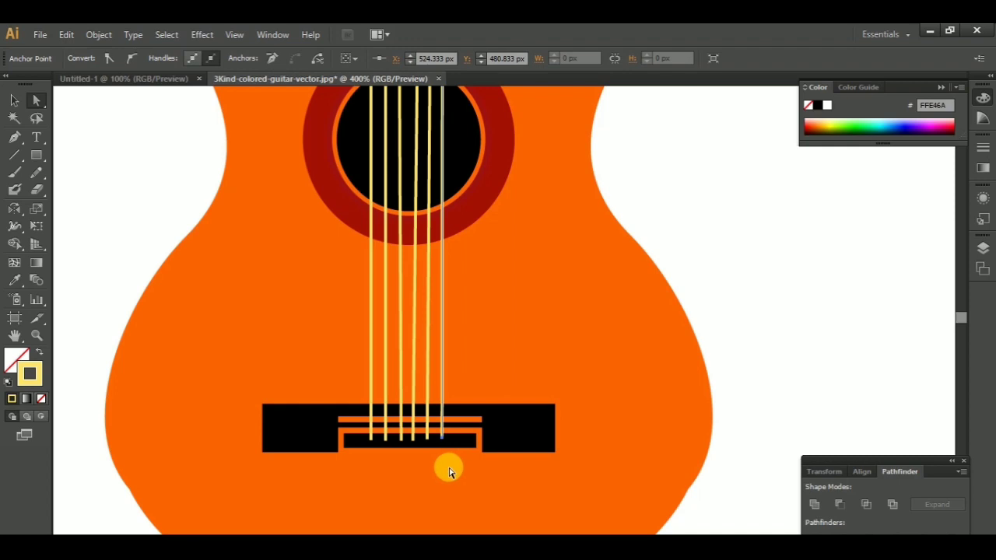
pyautogui.click(450, 469)
pyautogui.hotkey('ctrl', '-')
pyautogui.hotkey('ctrl', '-')
pyautogui.hotkey('ctrl', '-')
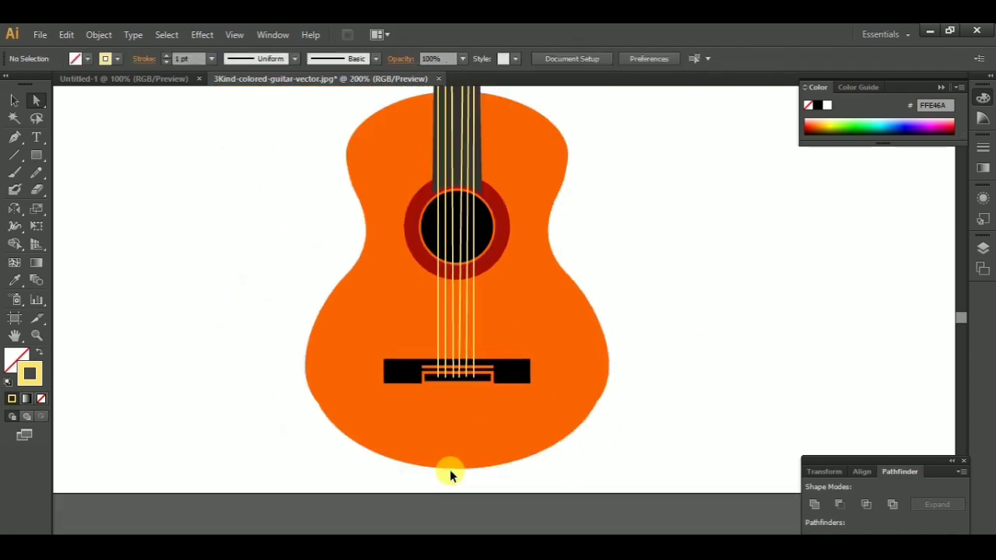
pyautogui.hotkey('ctrl', '-')
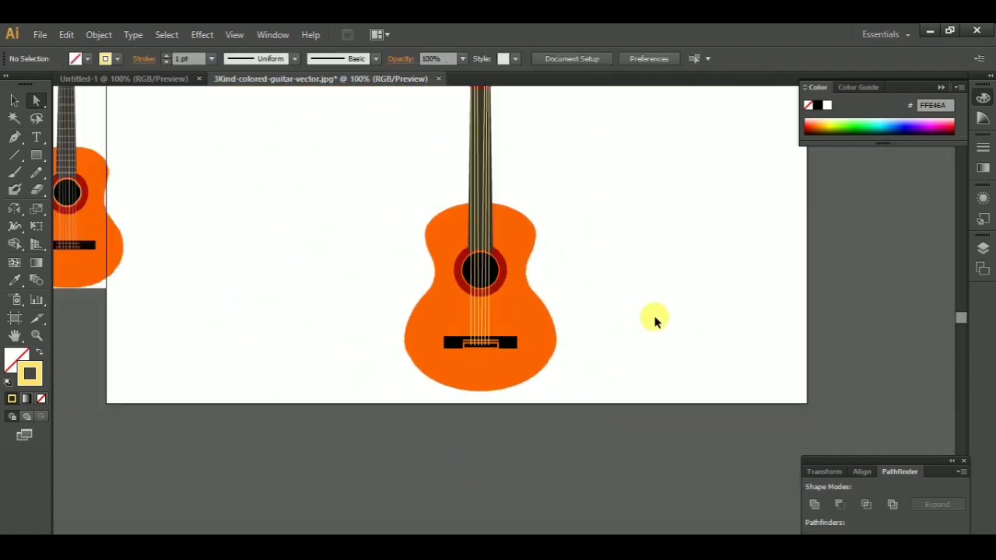
pyautogui.hotkey('ctrl', '-')
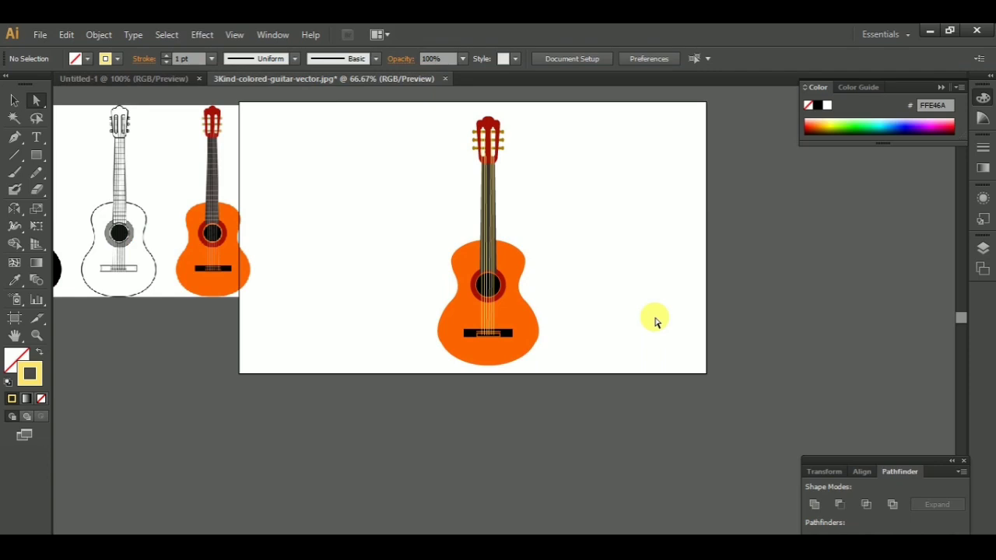